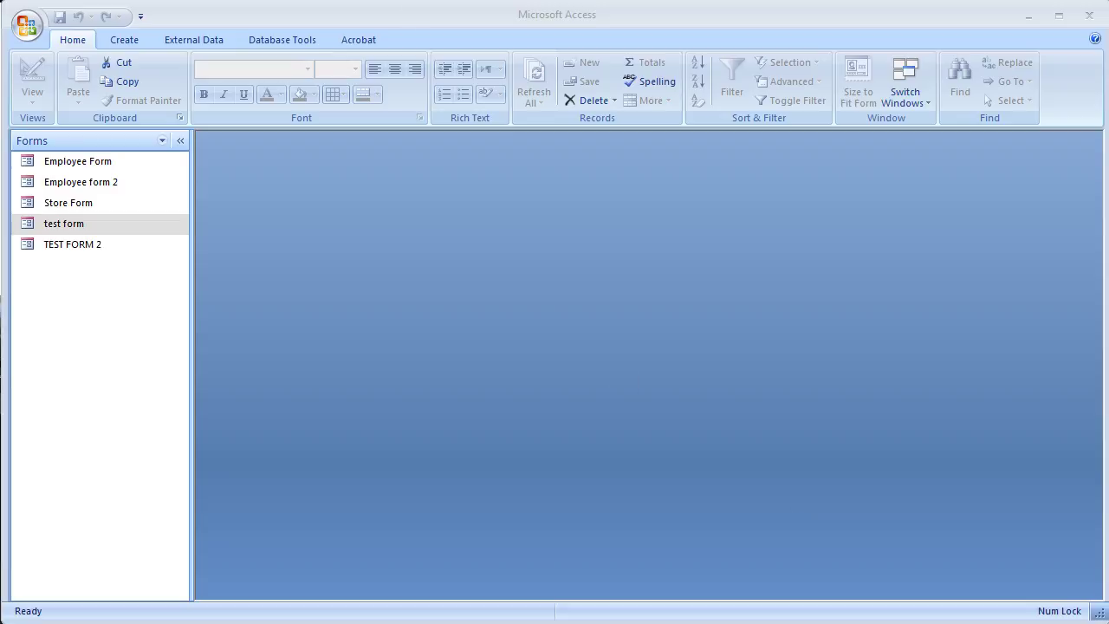
# Open the Coventry Store Report and enlarge its preview so all columns from Surname to Town can be examined
pyautogui.click(164, 143)
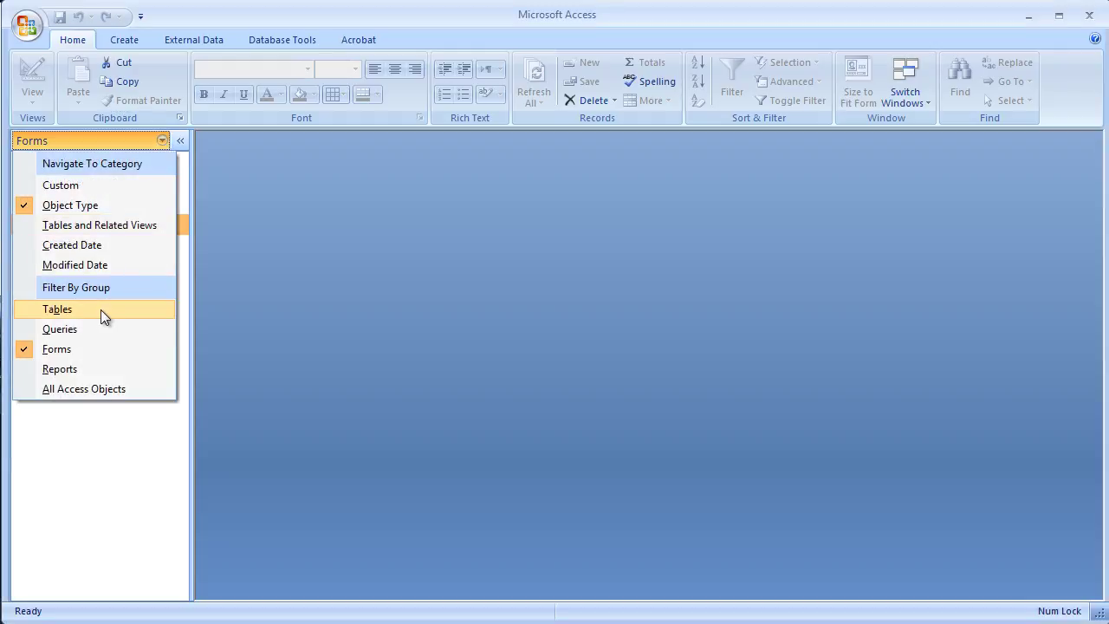
pyautogui.click(63, 371)
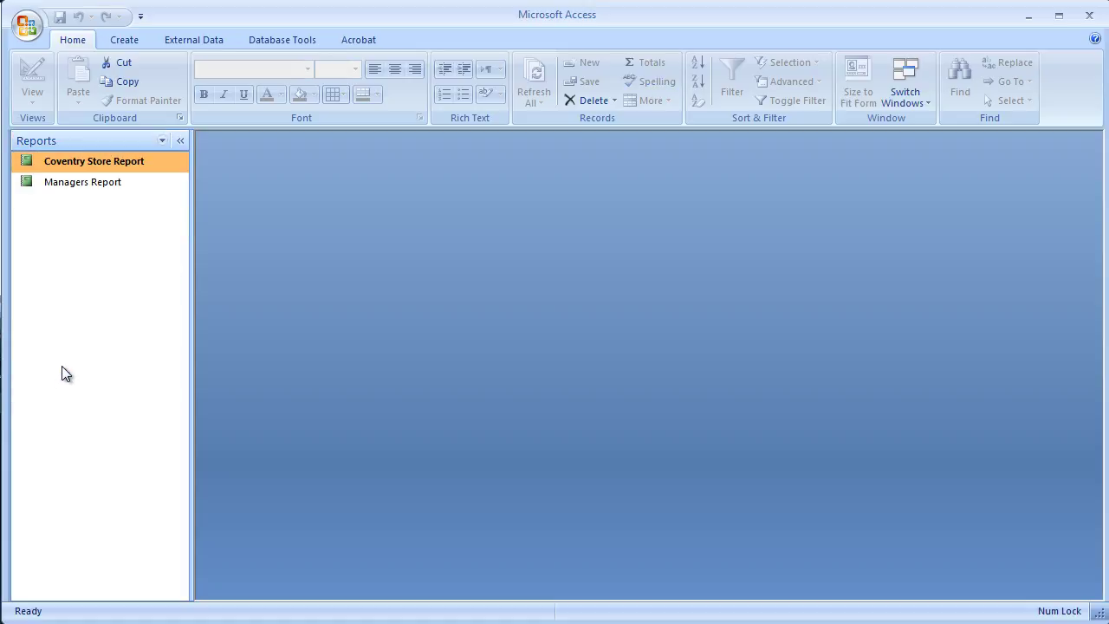
pyautogui.doubleClick(113, 163)
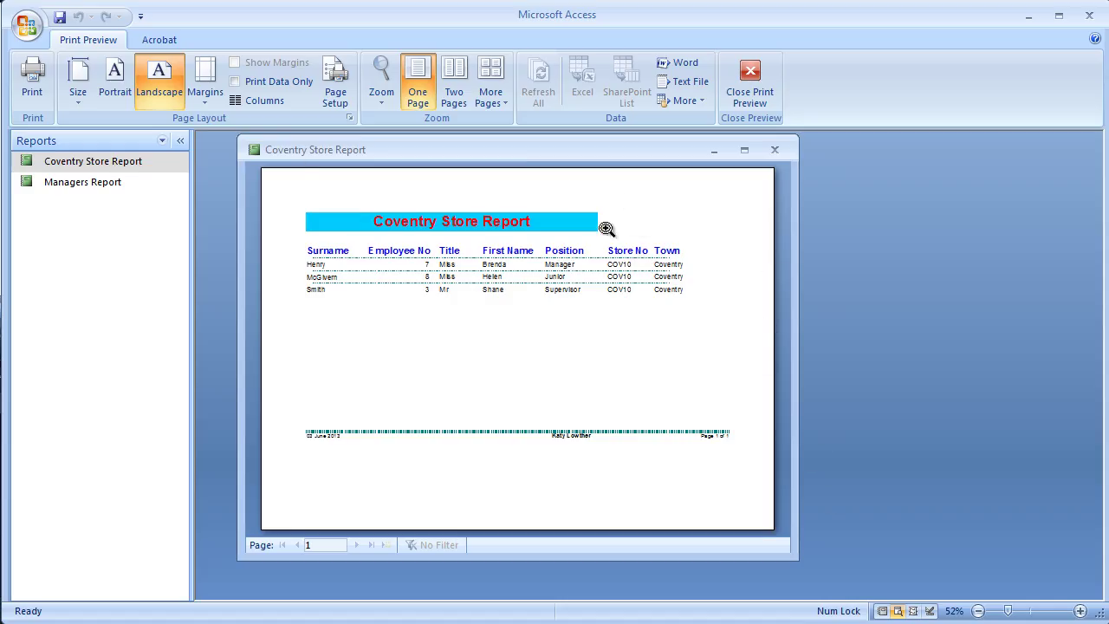
pyautogui.click(624, 264)
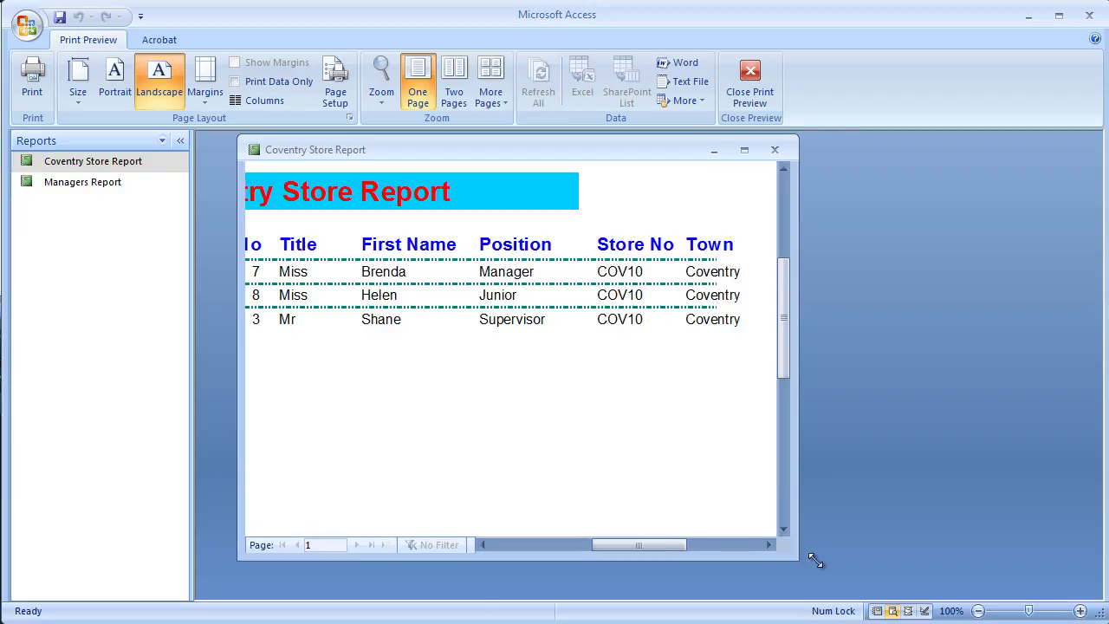
pyautogui.moveTo(814, 562); pyautogui.dragTo(1044, 589)
pyautogui.moveTo(901, 577); pyautogui.dragTo(814, 569)
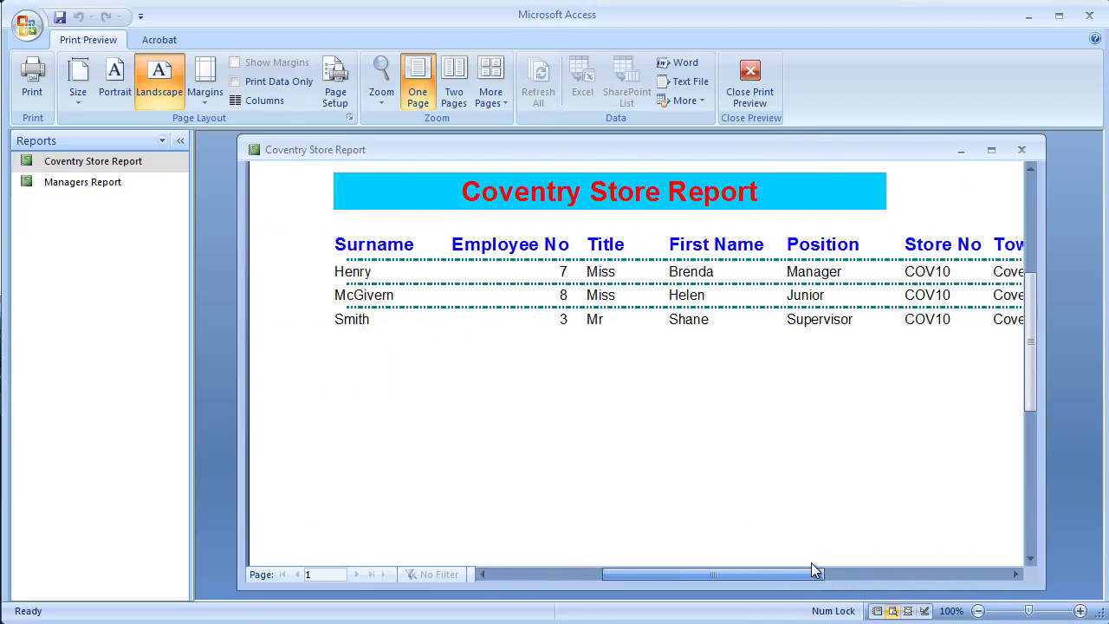
pyautogui.moveTo(1044, 589); pyautogui.dragTo(1104, 589)
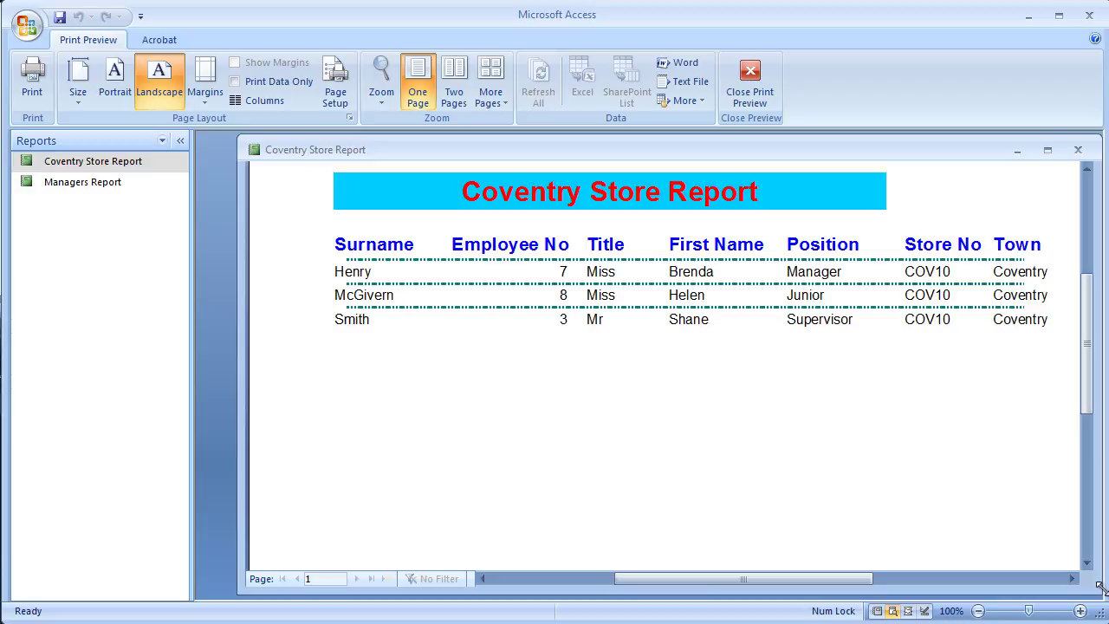
# View the tblStore table's records over the open report, and close the table again
pyautogui.click(162, 142)
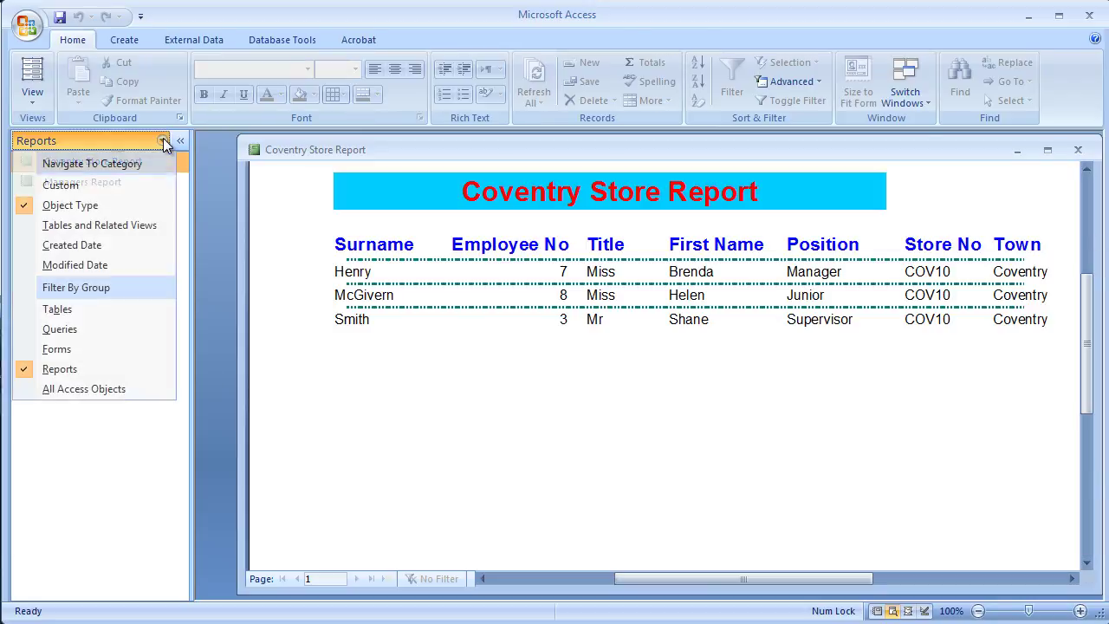
pyautogui.click(60, 308)
pyautogui.click(61, 181)
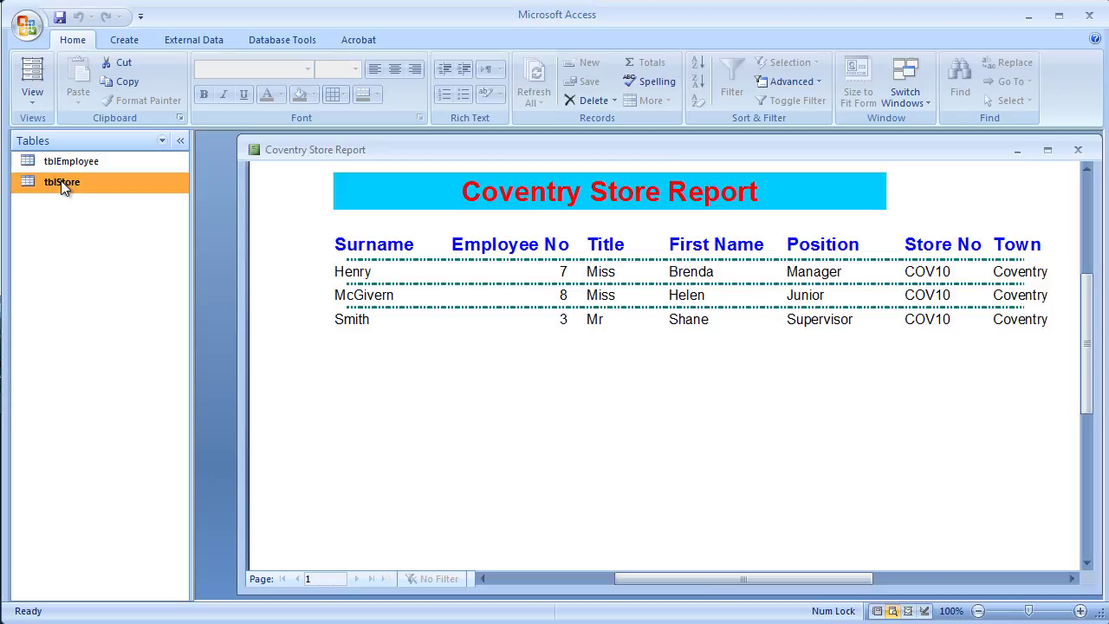
pyautogui.doubleClick(61, 180)
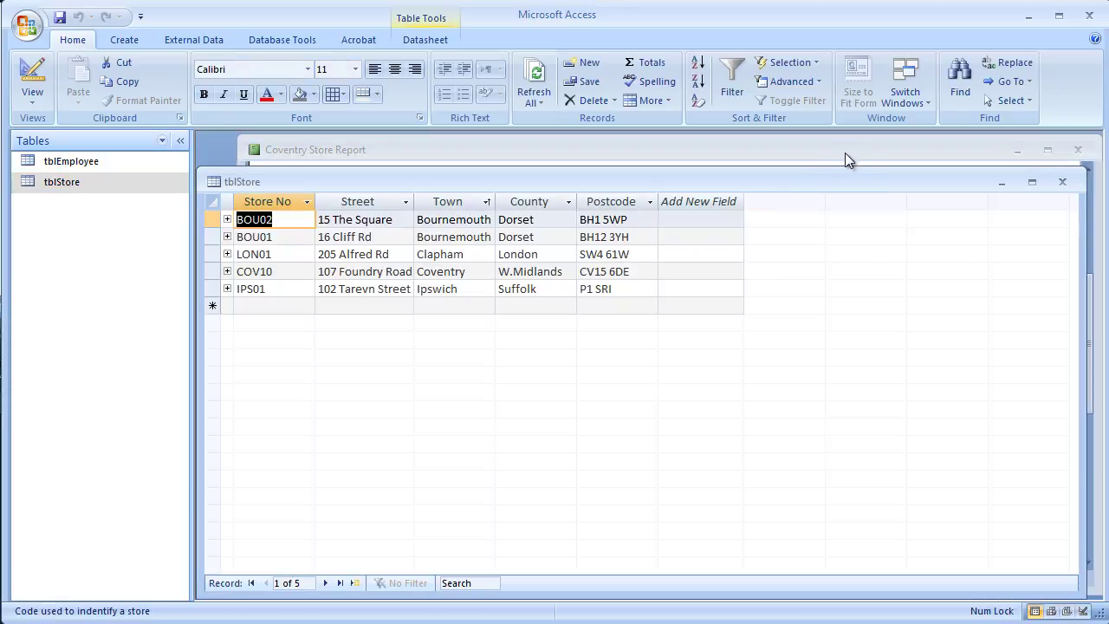
pyautogui.moveTo(813, 181); pyautogui.dragTo(837, 283)
pyautogui.moveTo(997, 282); pyautogui.dragTo(956, 287)
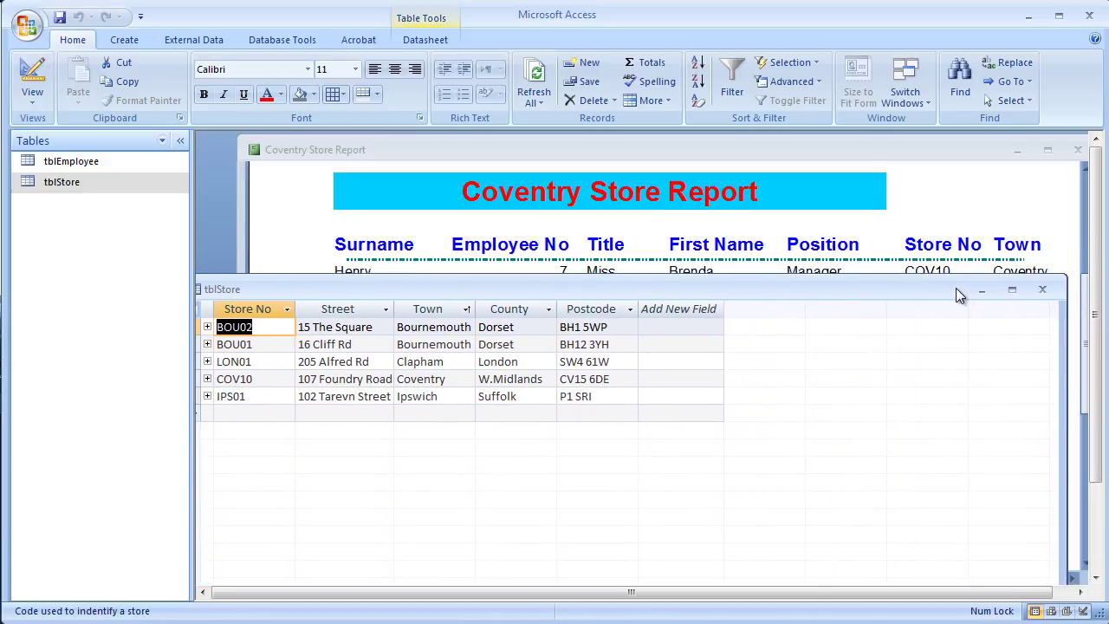
pyautogui.click(1046, 289)
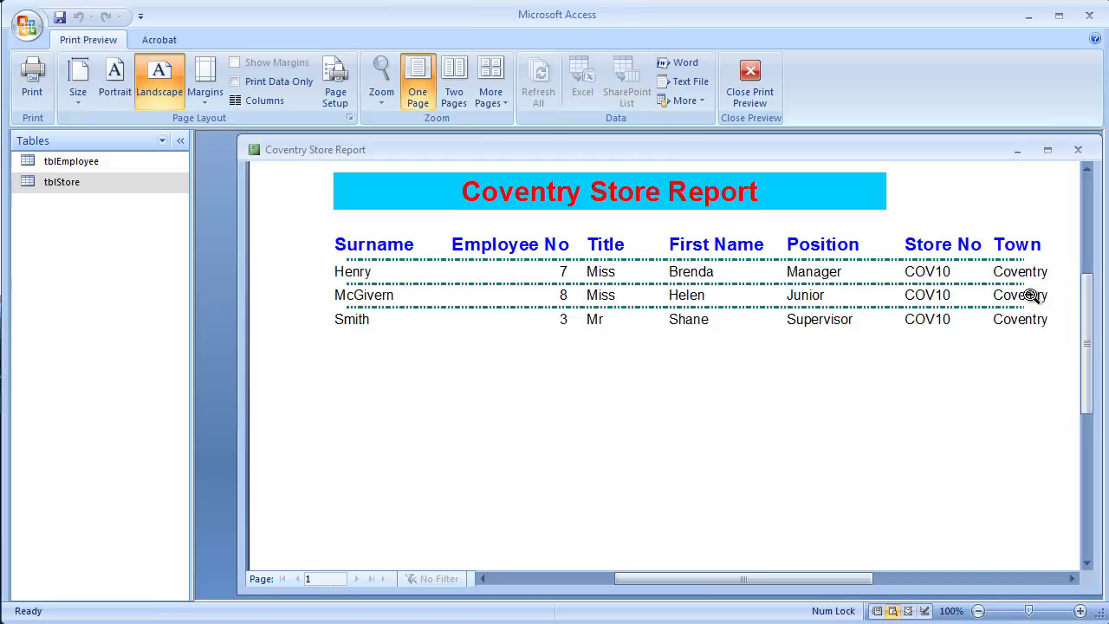
# Close the Coventry Store Report and list the database's reports in the navigation list
pyautogui.click(1080, 305)
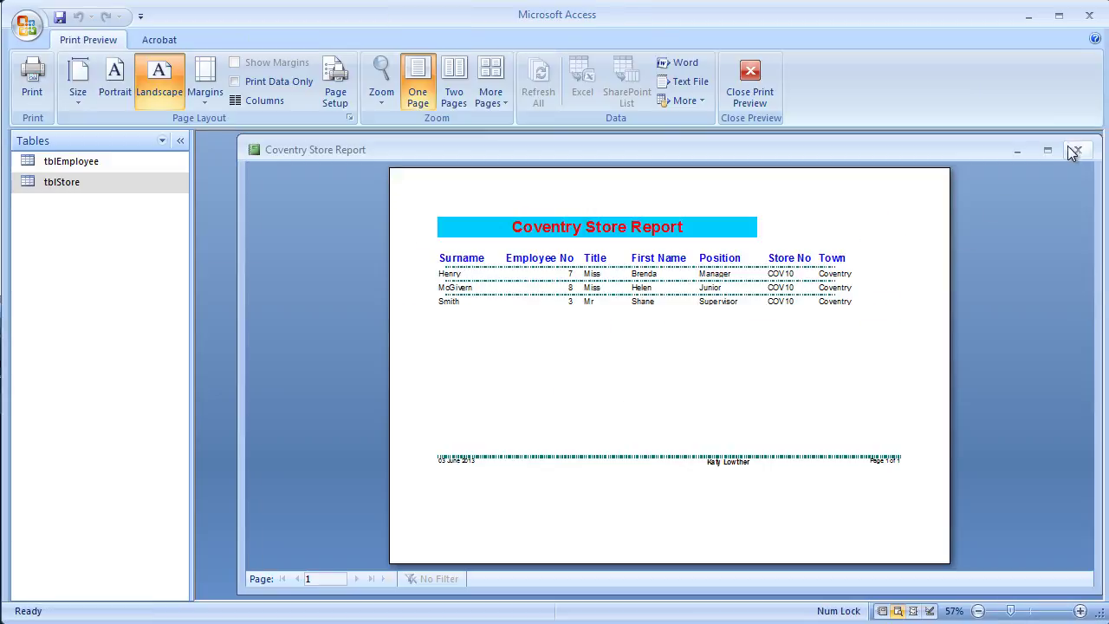
pyautogui.click(1078, 149)
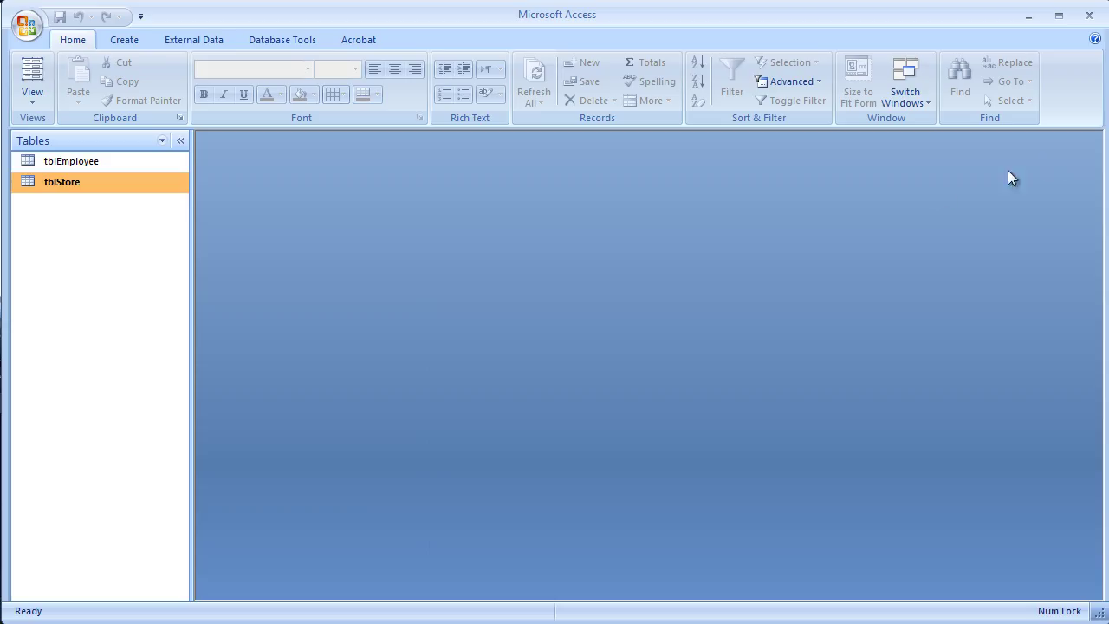
pyautogui.click(161, 141)
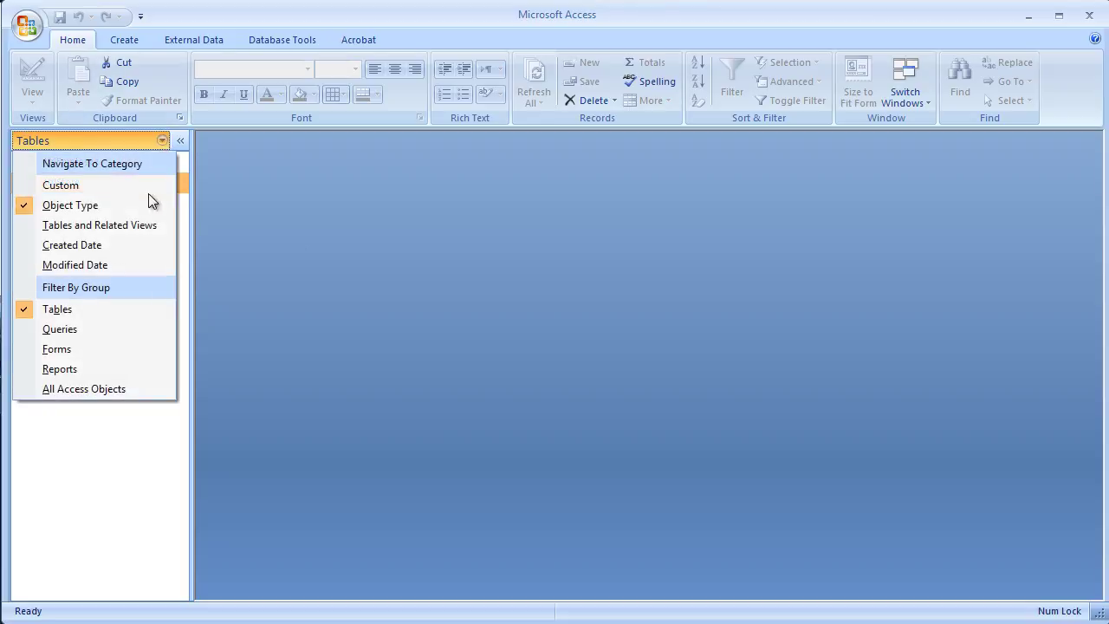
pyautogui.click(68, 369)
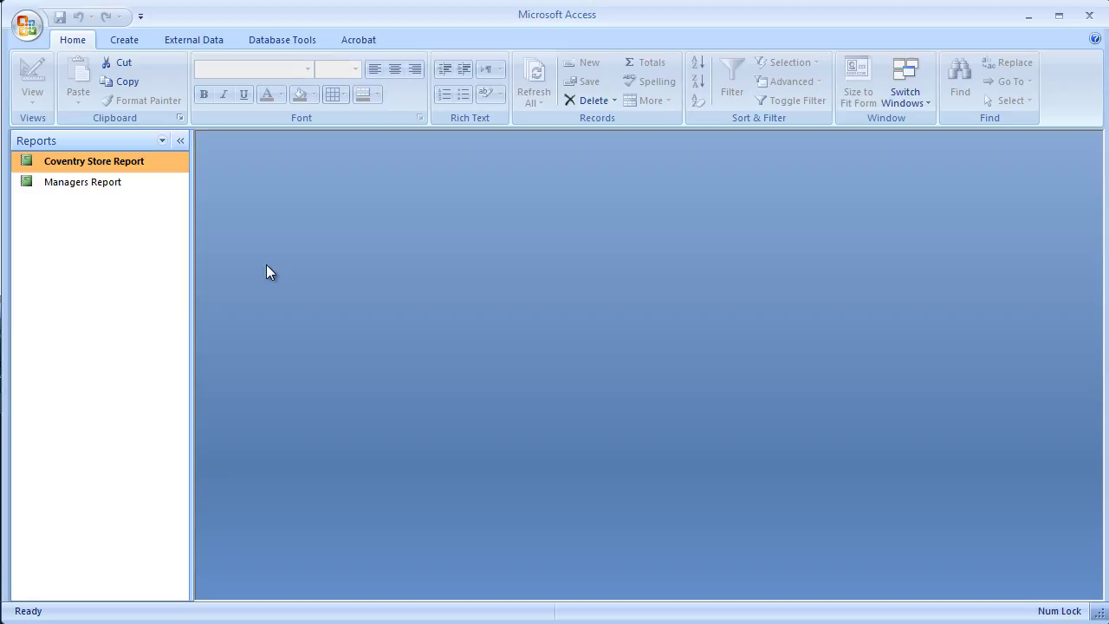
# Start a new report with the Report Wizard, using the tblEmployee table as its source
pyautogui.click(126, 41)
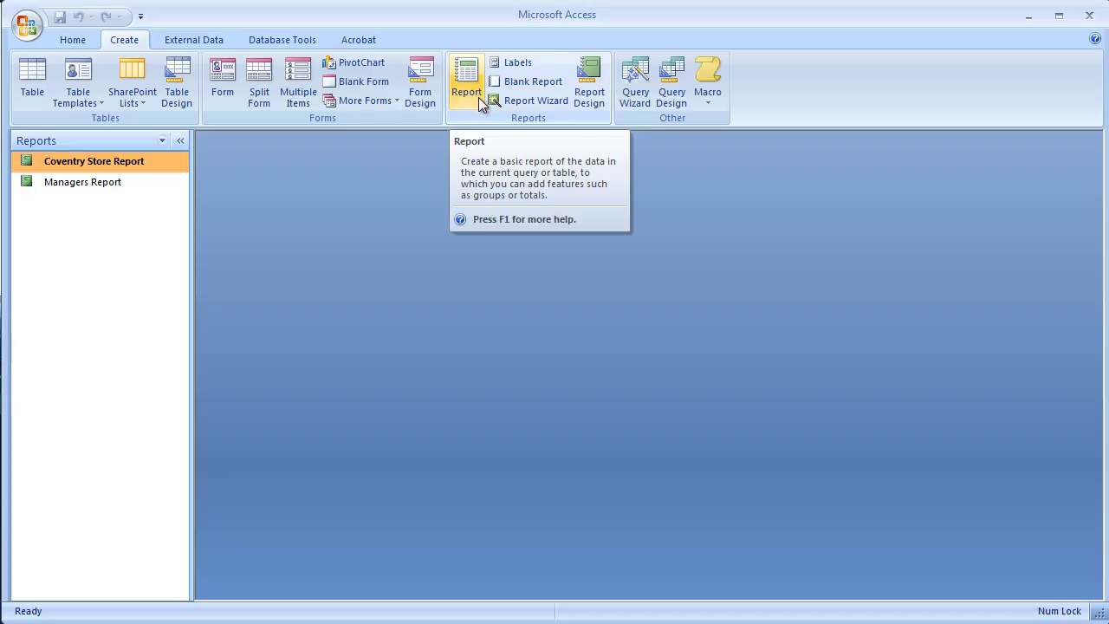
pyautogui.click(560, 102)
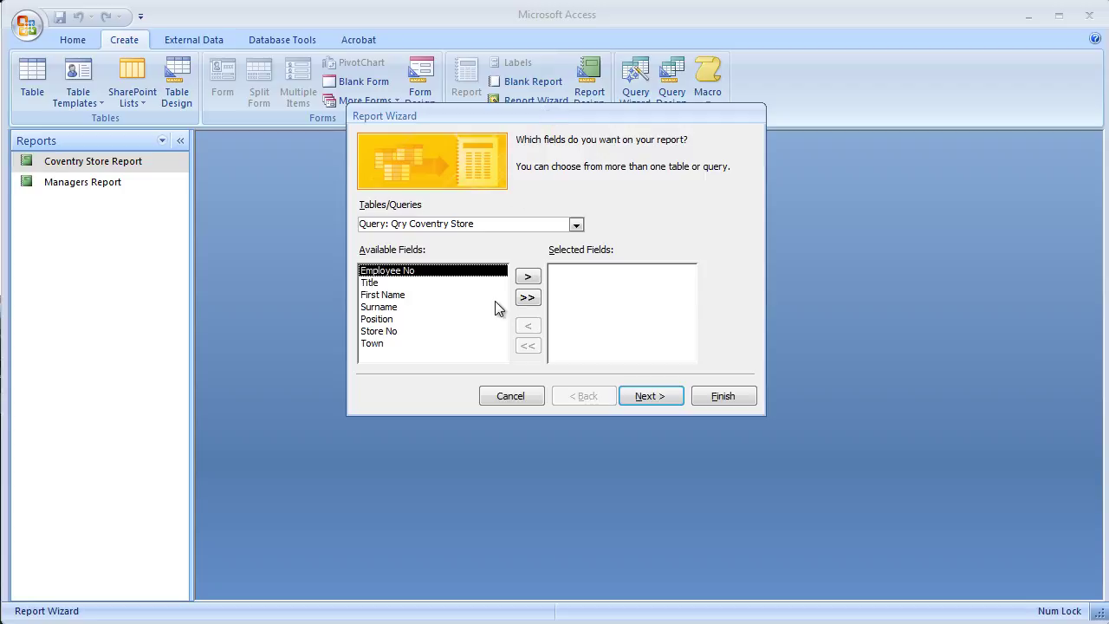
pyautogui.click(576, 225)
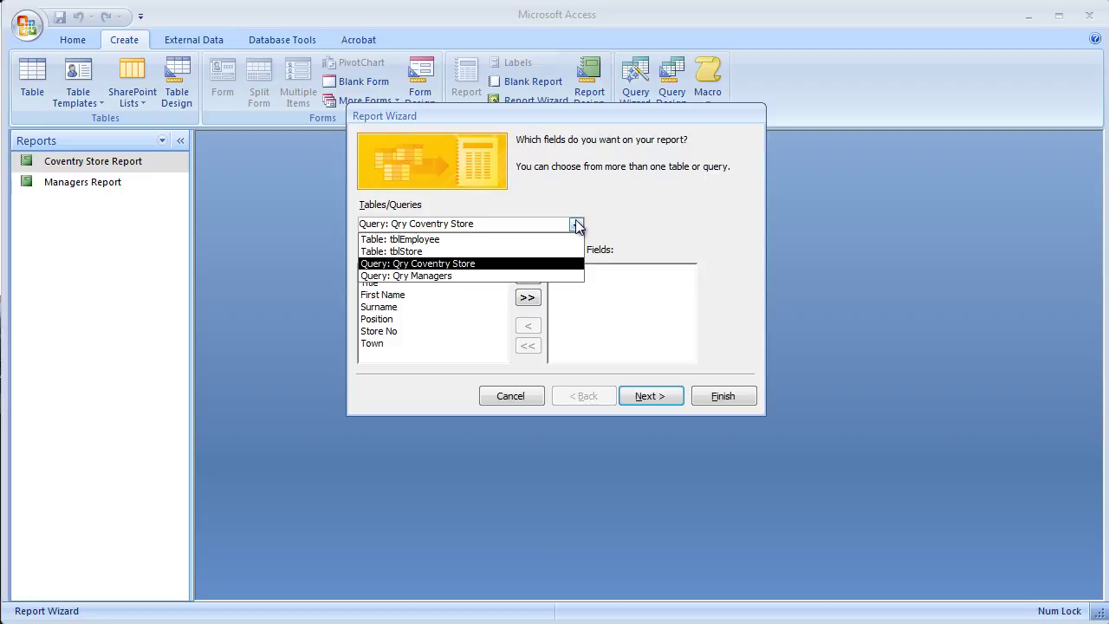
pyautogui.click(435, 242)
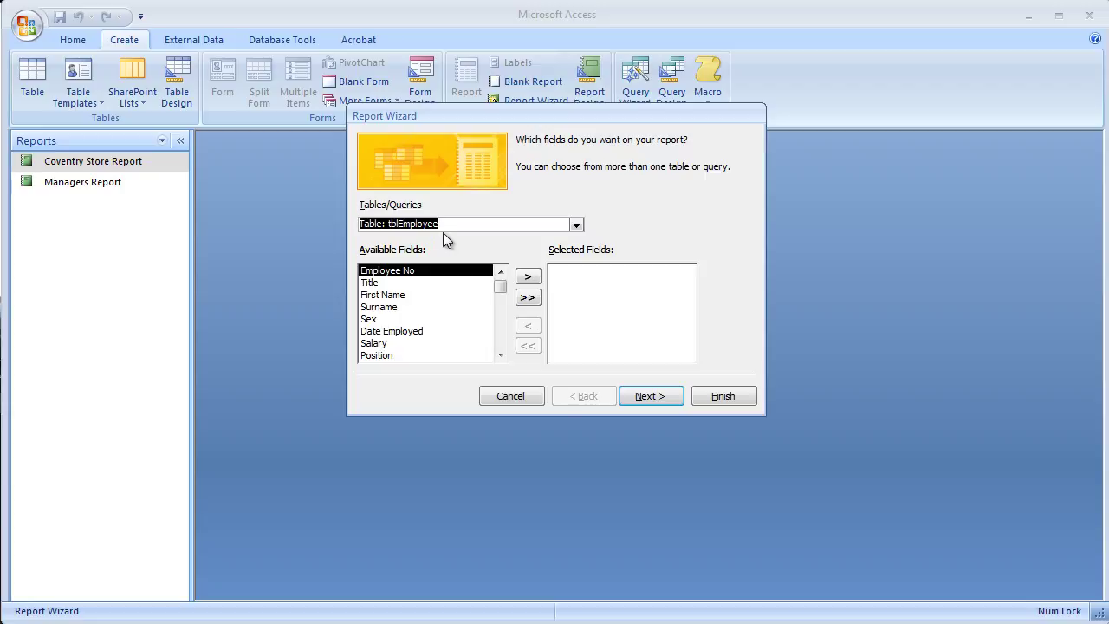
pyautogui.click(576, 225)
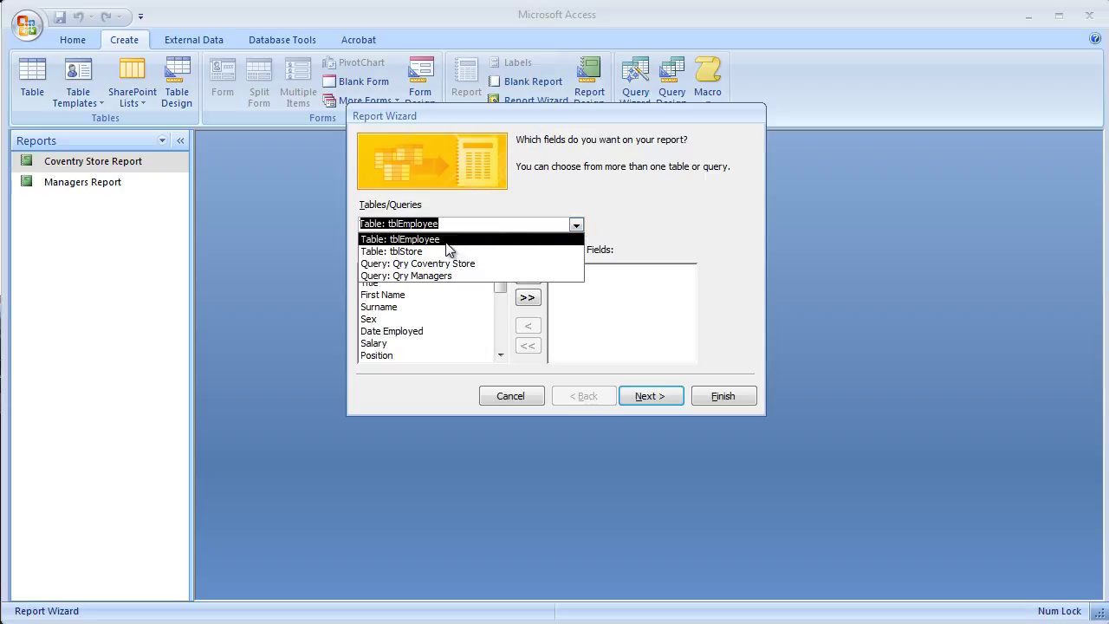
pyautogui.click(471, 201)
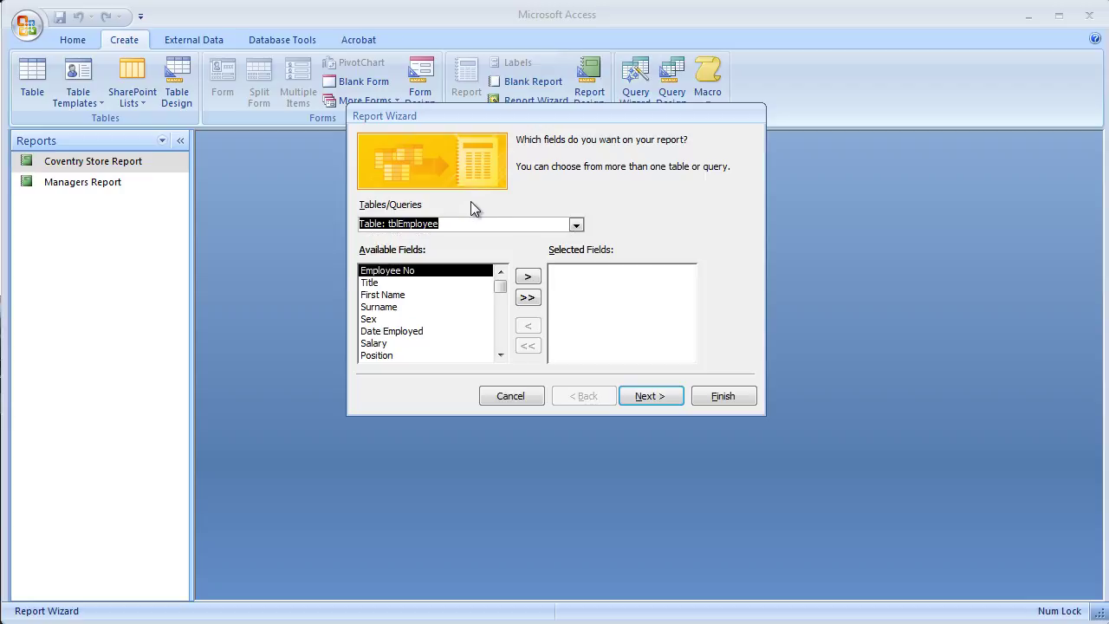
# Add every tblEmployee field, from Employee No through Store No, to the report and accept the field selection
pyautogui.click(527, 277)
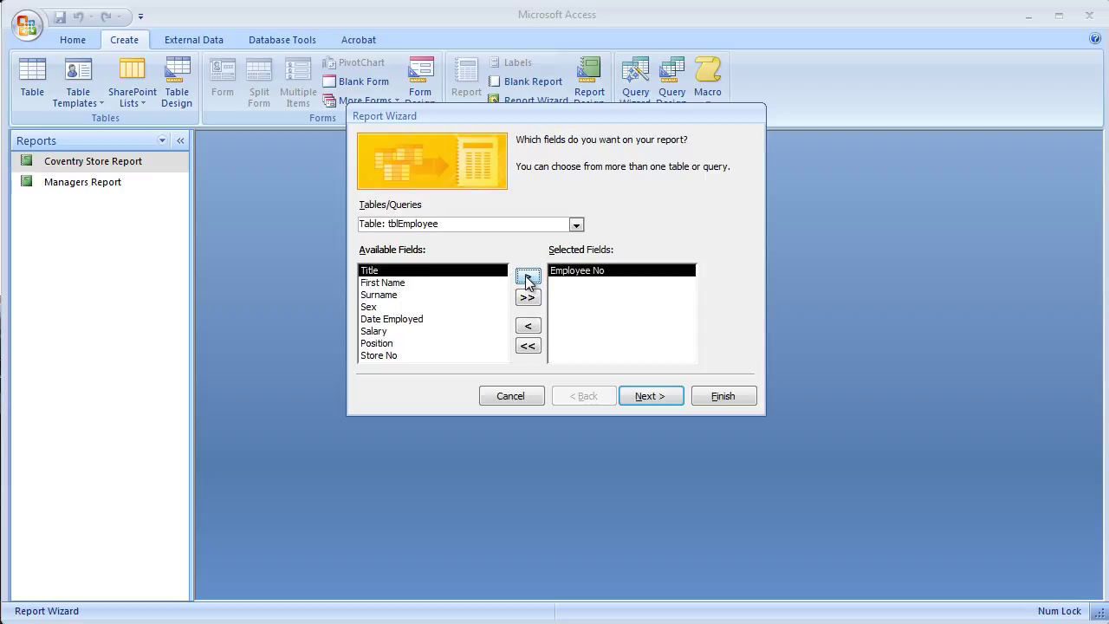
pyautogui.click(528, 277)
pyautogui.click(528, 278)
pyautogui.click(528, 278)
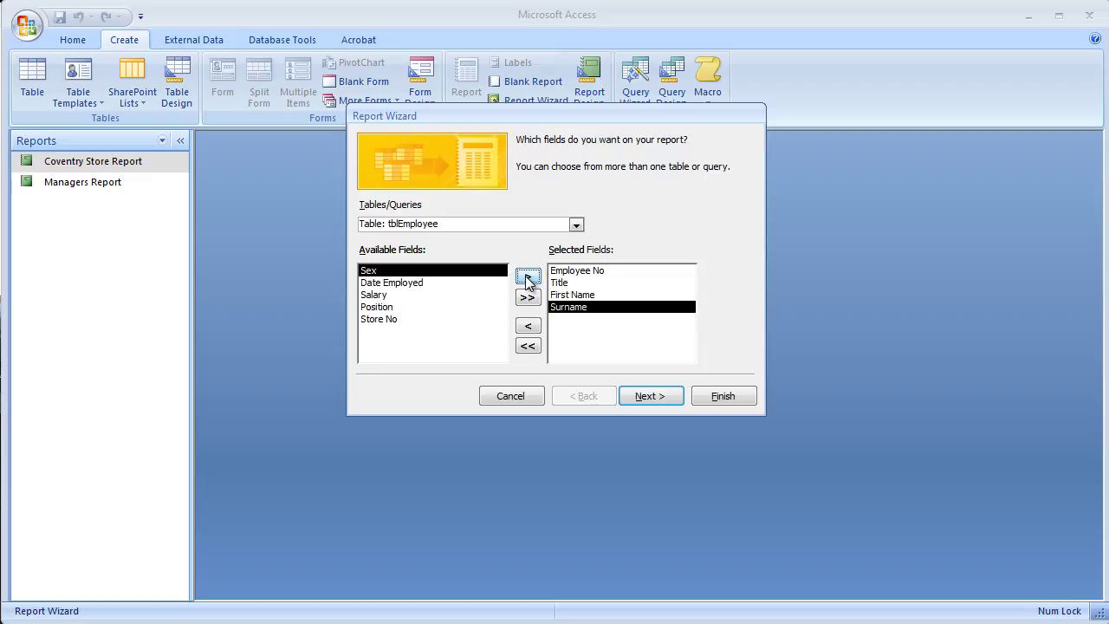
pyautogui.click(528, 277)
pyautogui.click(528, 278)
pyautogui.click(528, 277)
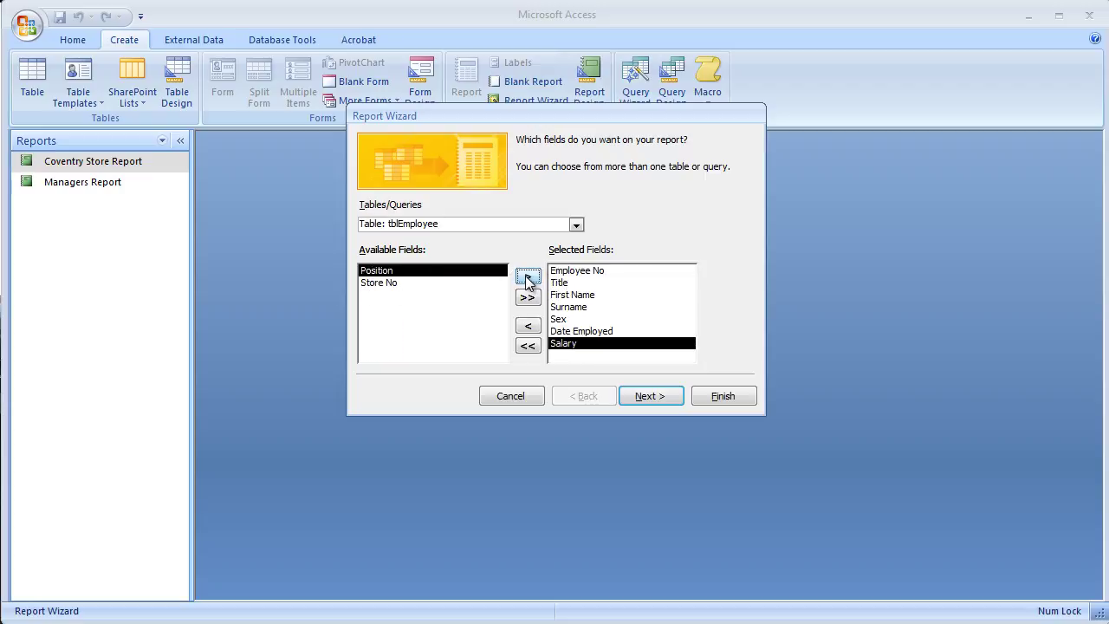
pyautogui.click(528, 277)
pyautogui.click(528, 277)
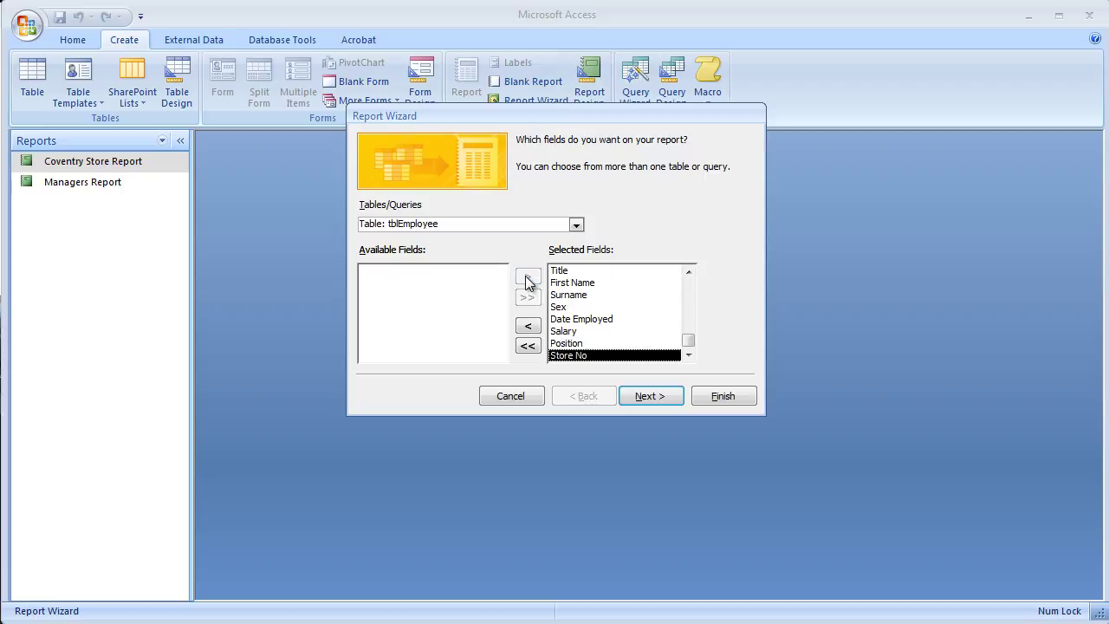
pyautogui.click(675, 396)
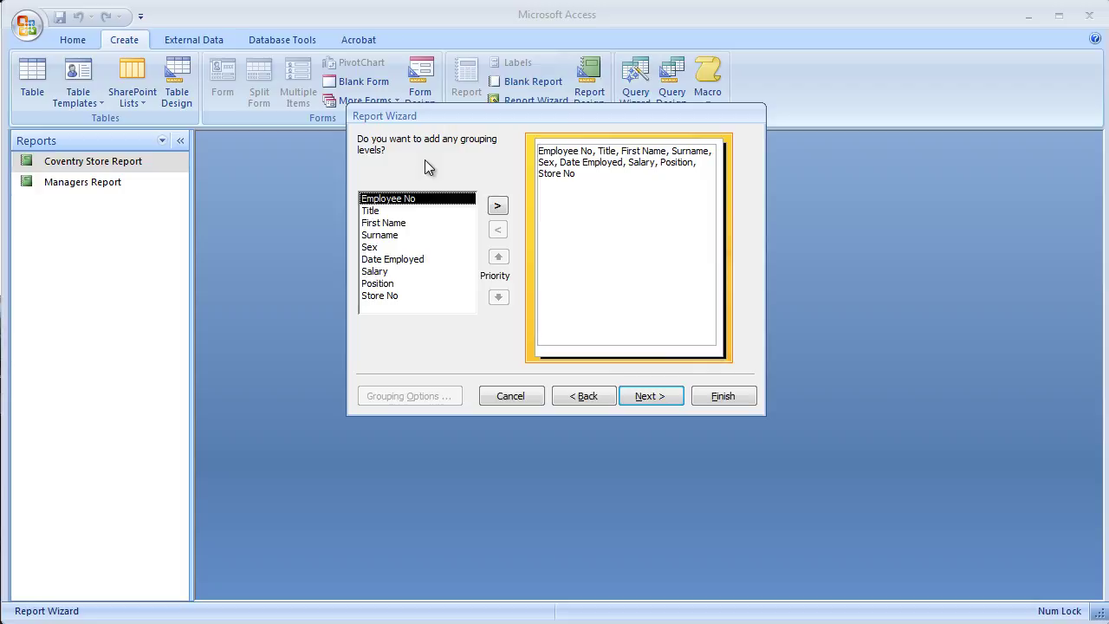
# Leave the report without grouping levels and sort its records by Employee No in ascending order
pyautogui.click(645, 399)
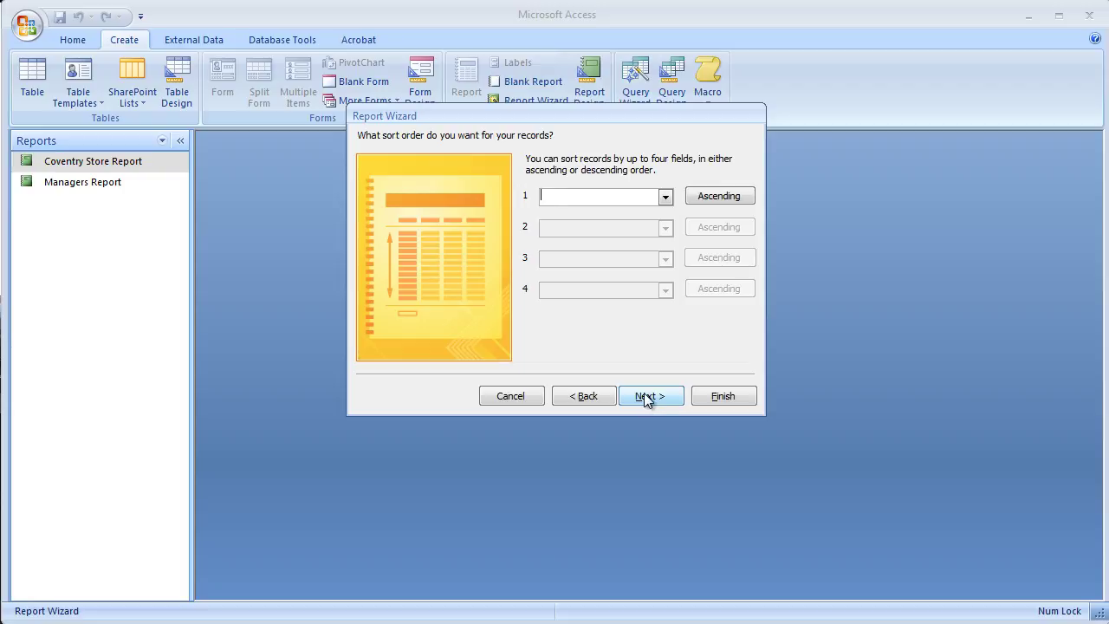
pyautogui.click(665, 198)
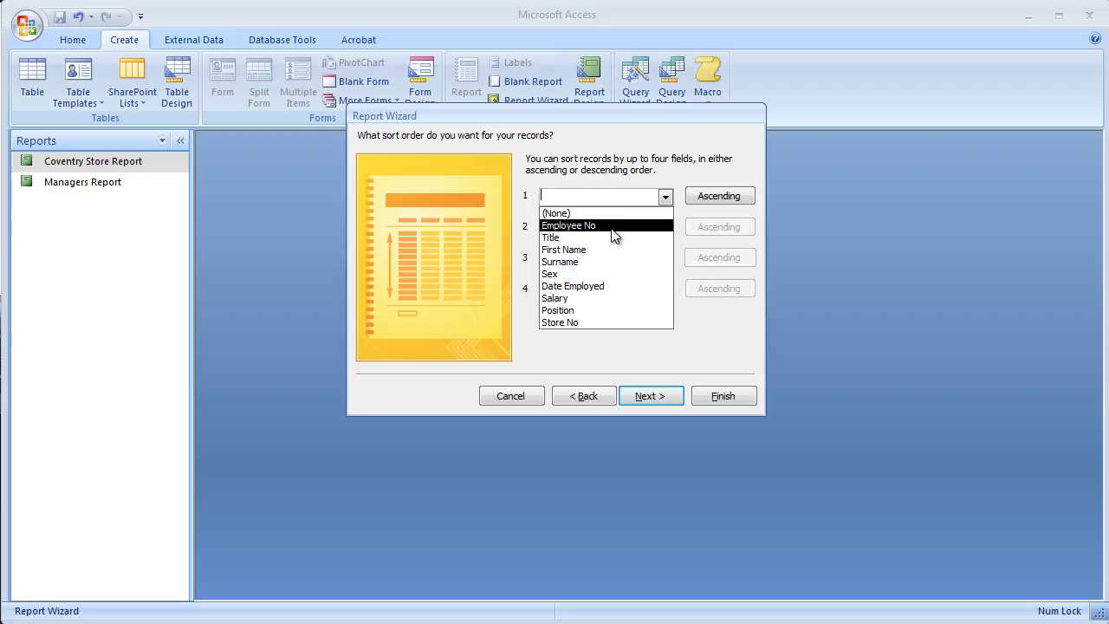
pyautogui.click(612, 227)
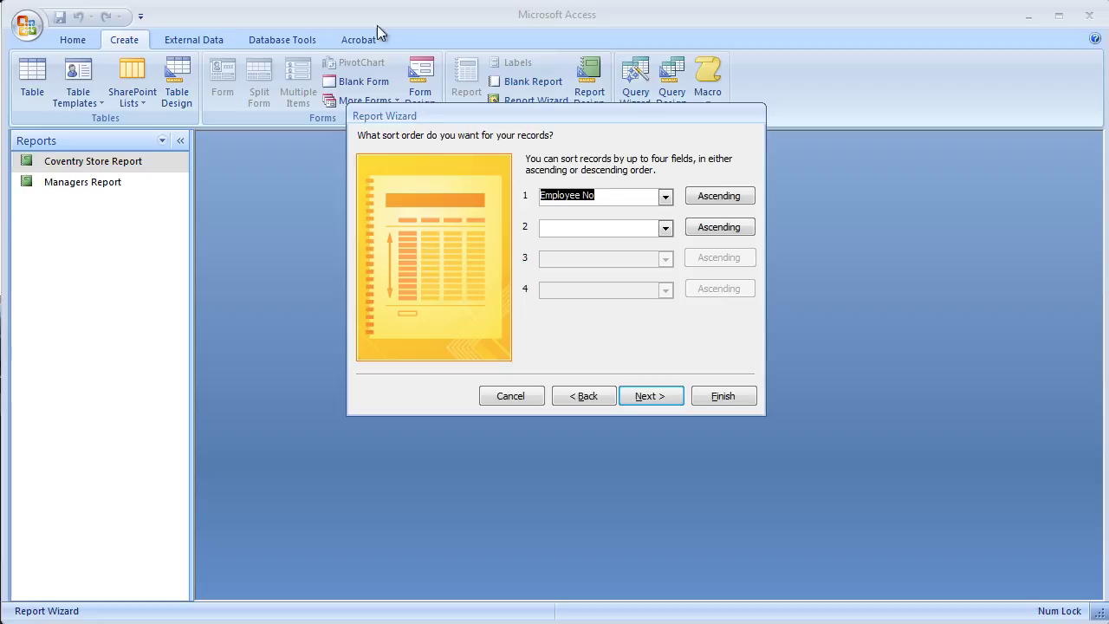
pyautogui.click(648, 396)
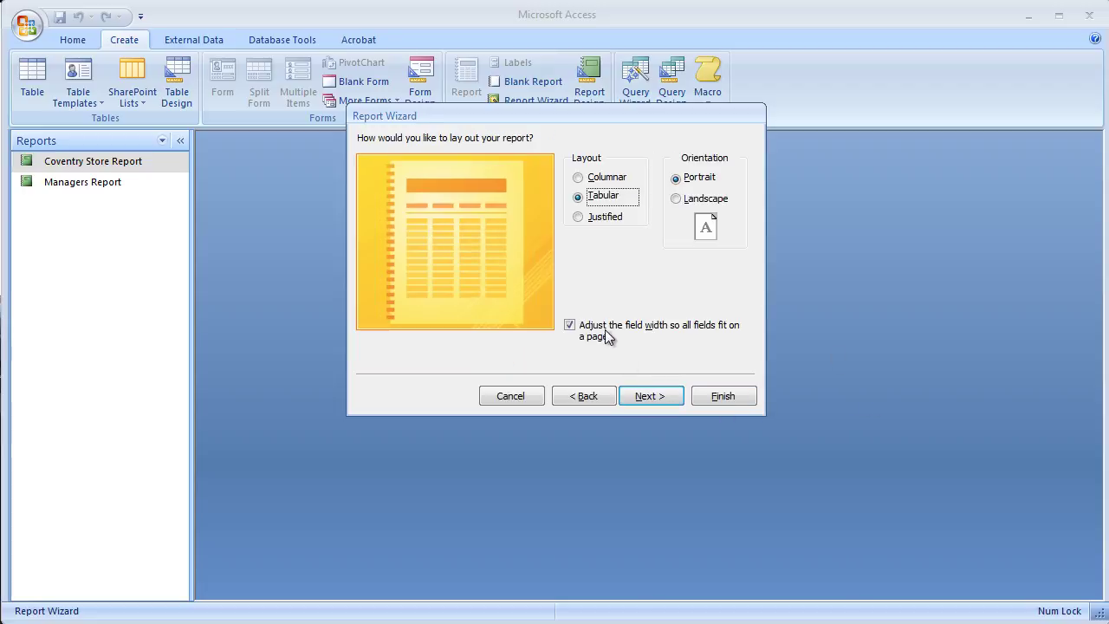
# Set the tabular report to landscape orientation and choose None as its style after trying Access 2007
pyautogui.click(677, 199)
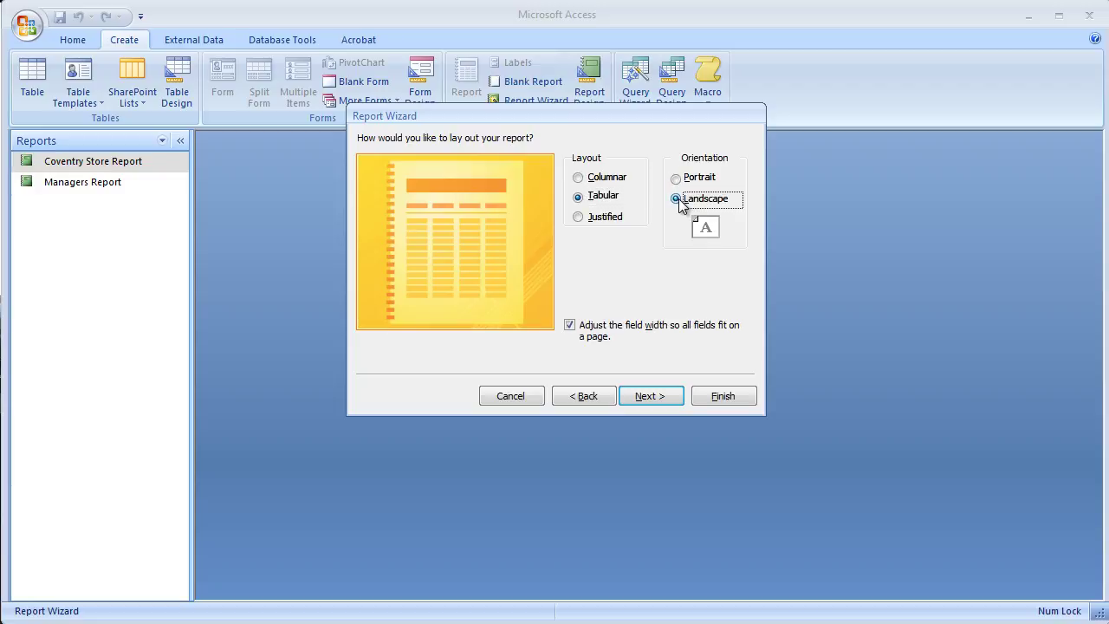
pyautogui.click(651, 394)
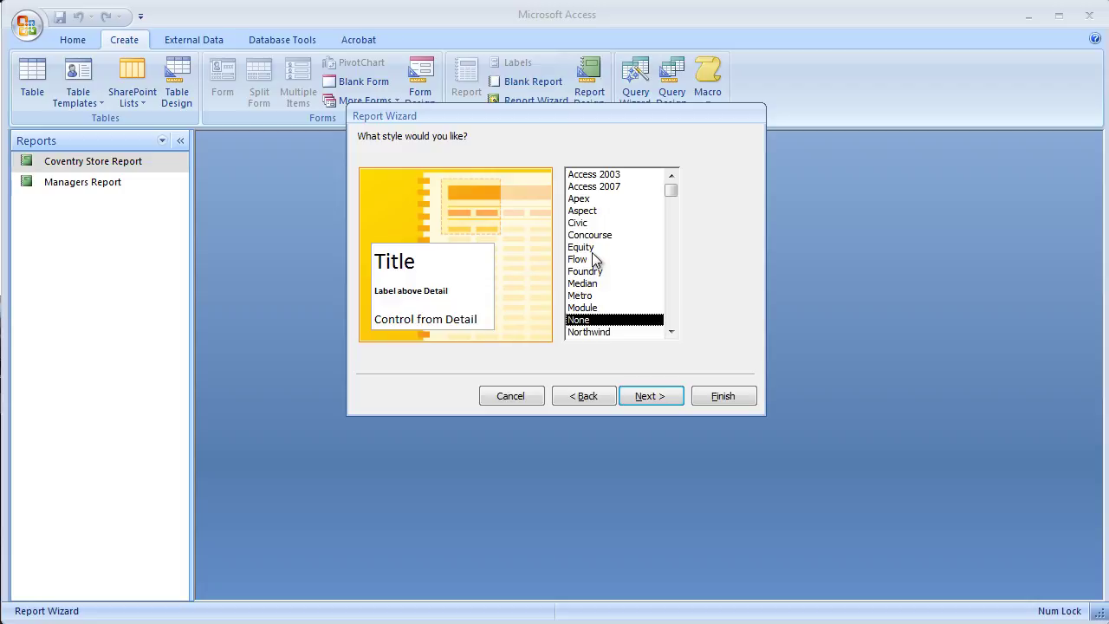
pyautogui.click(608, 188)
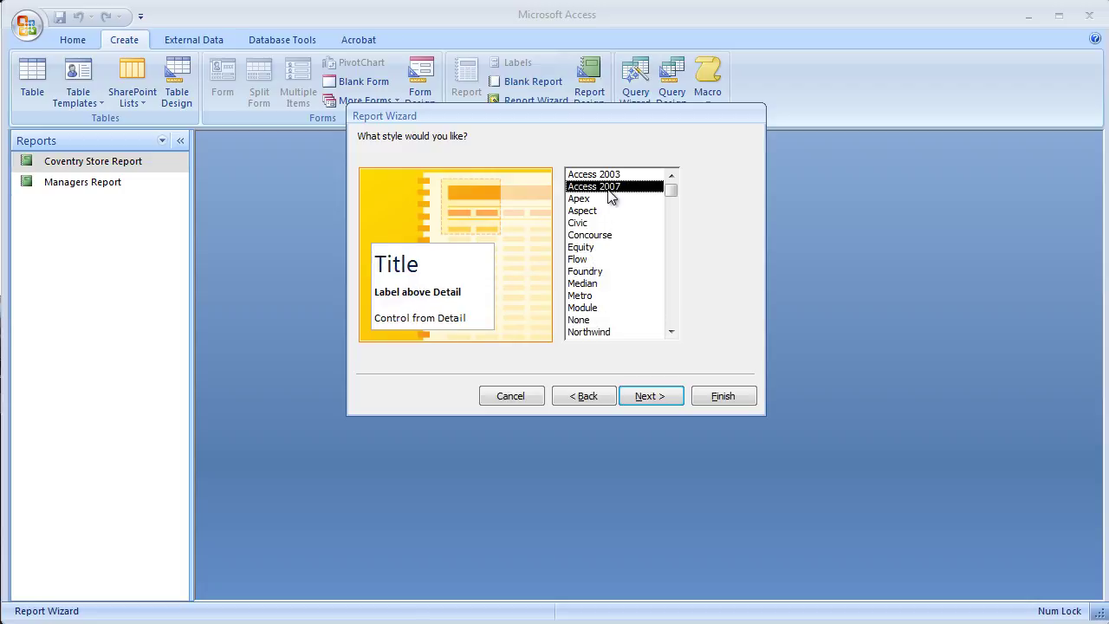
pyautogui.click(585, 321)
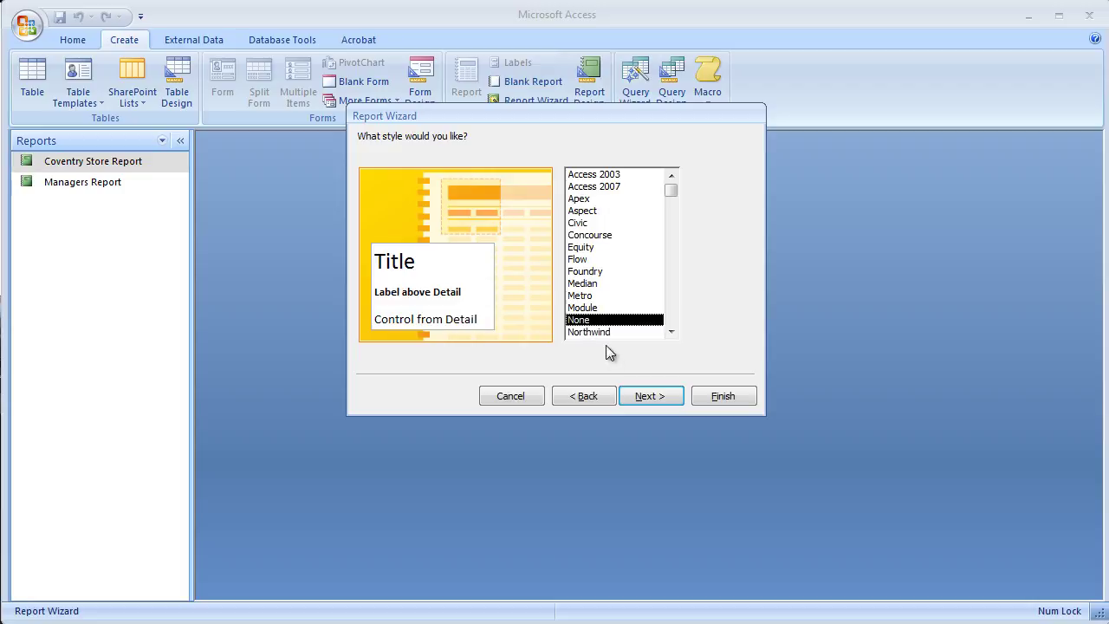
pyautogui.click(651, 397)
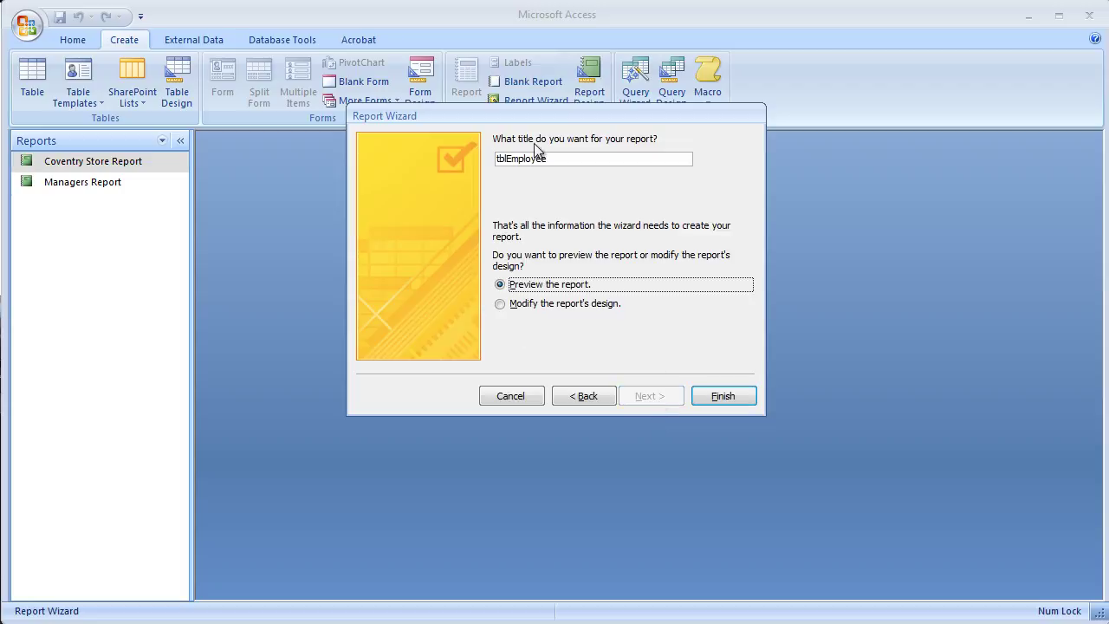
# Title the report lEmployee Report 2 and finish the wizard with the report preview
pyautogui.moveTo(506, 158); pyautogui.dragTo(464, 157)
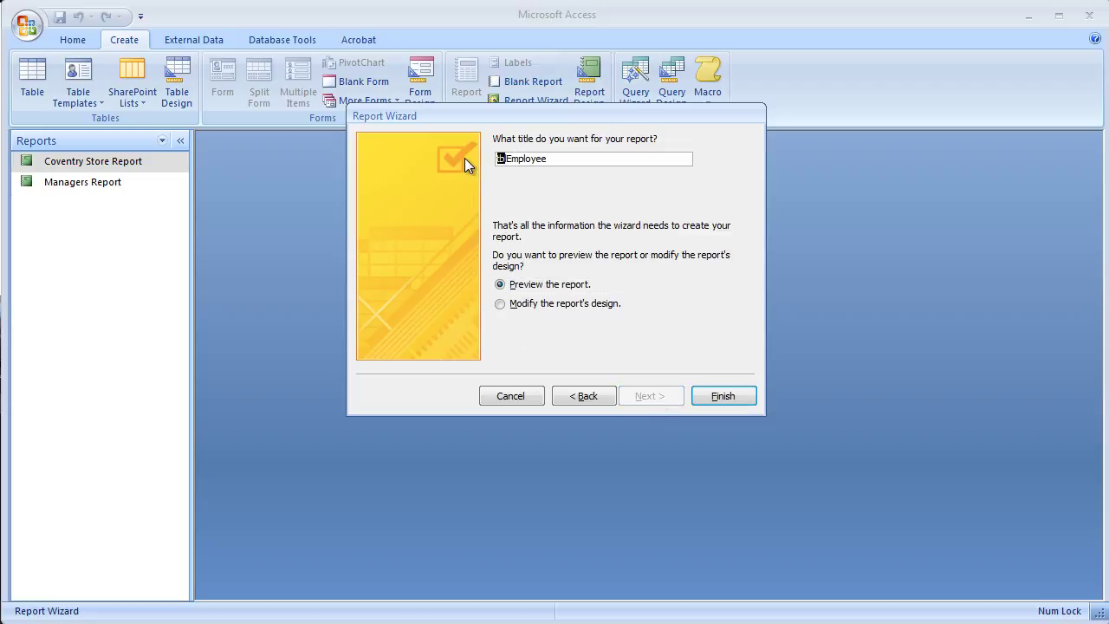
pyautogui.press('Delete')
pyautogui.write('Report 2')
pyautogui.click(721, 396)
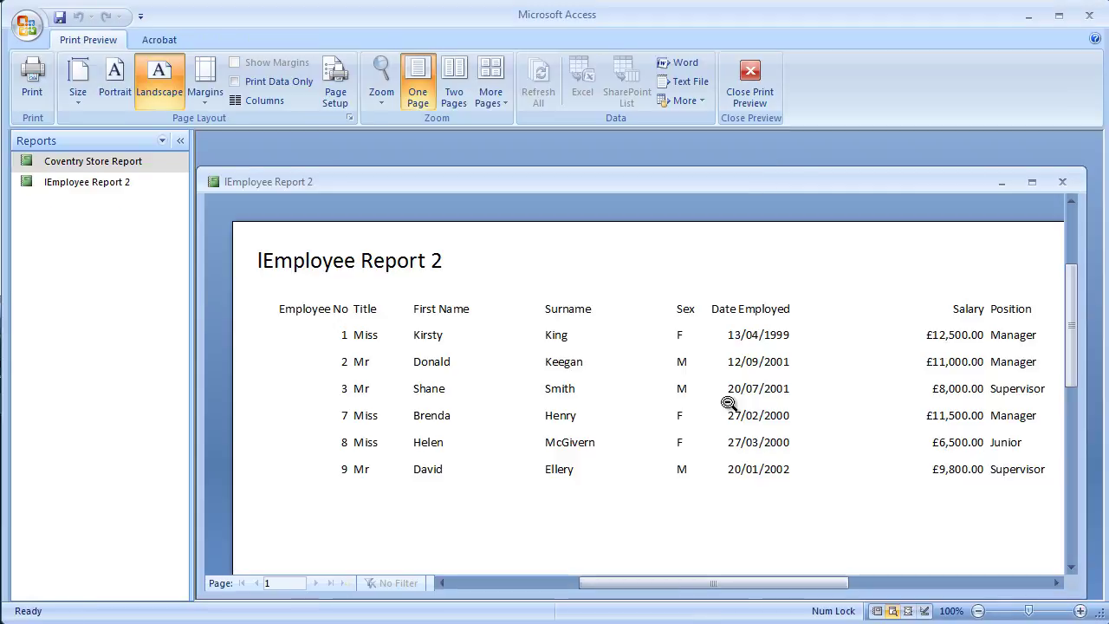
# Reposition and enlarge the report preview window, and switch the report to Layout View
pyautogui.moveTo(693, 186); pyautogui.dragTo(651, 151)
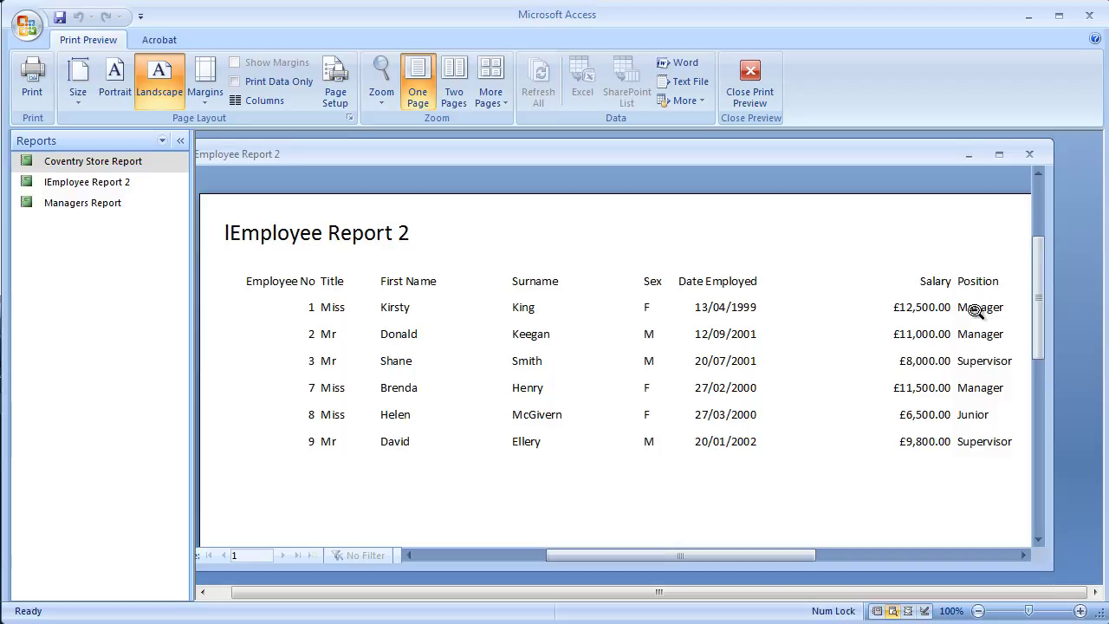
pyautogui.moveTo(1054, 559); pyautogui.dragTo(1090, 573)
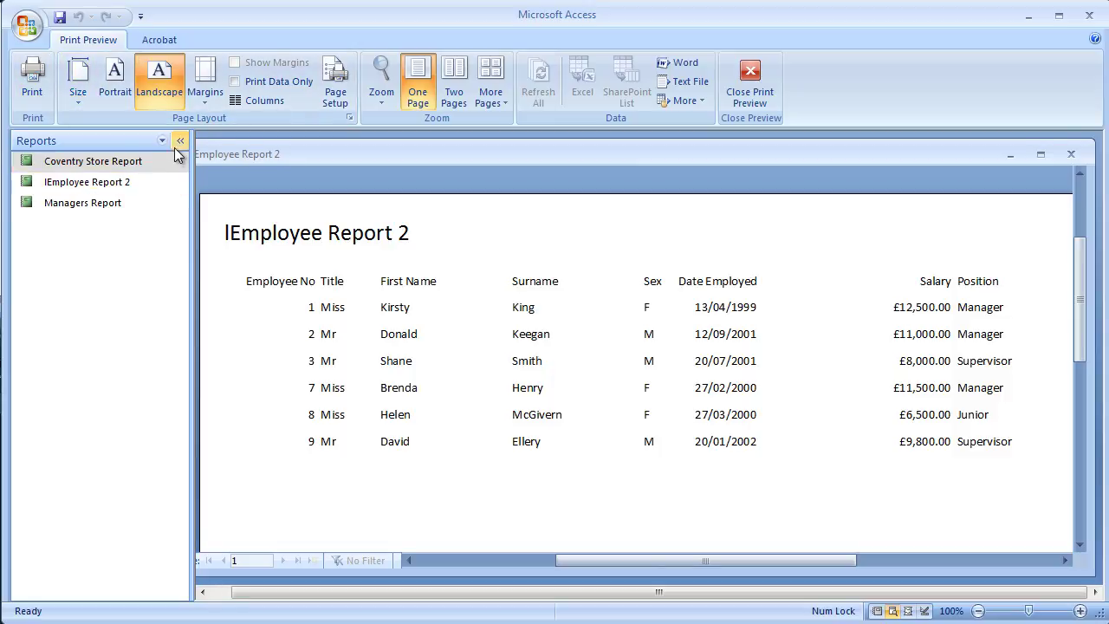
pyautogui.click(162, 141)
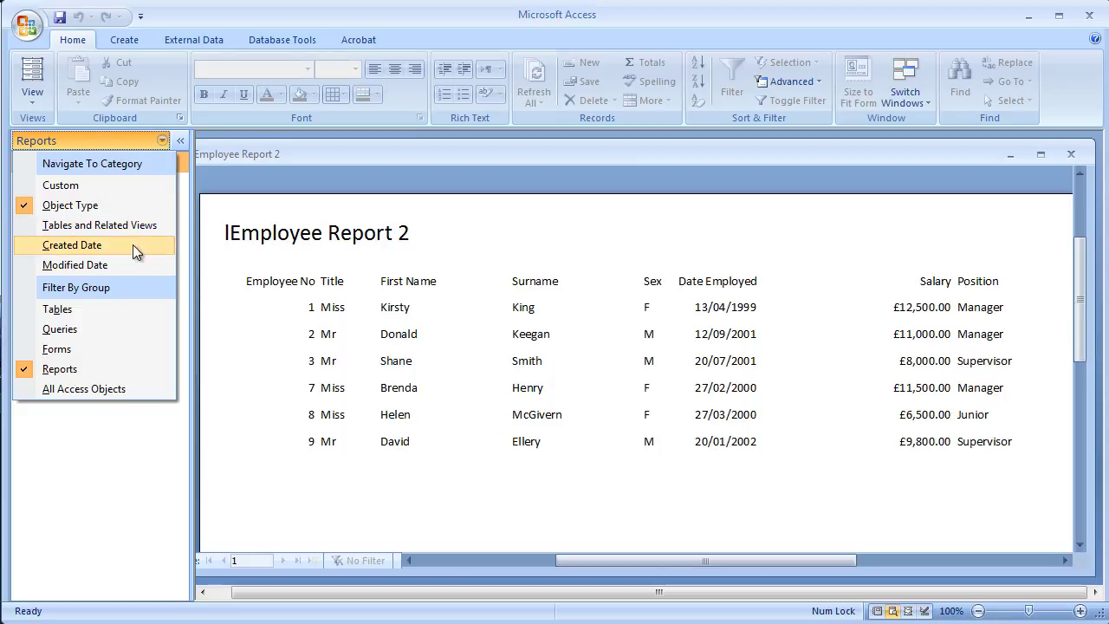
pyautogui.click(36, 98)
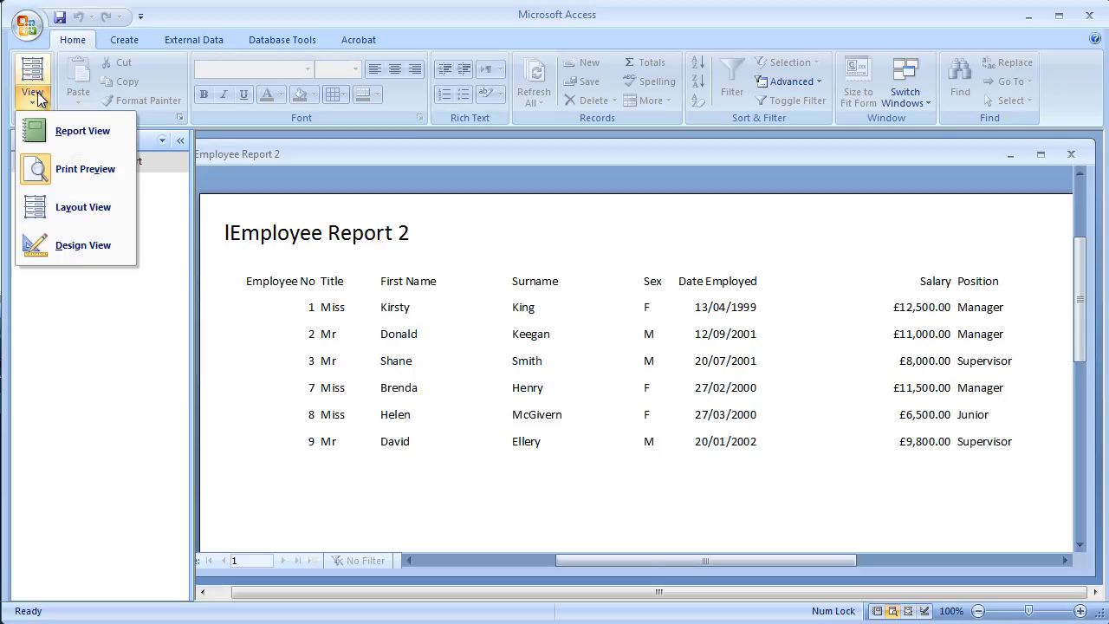
pyautogui.click(84, 212)
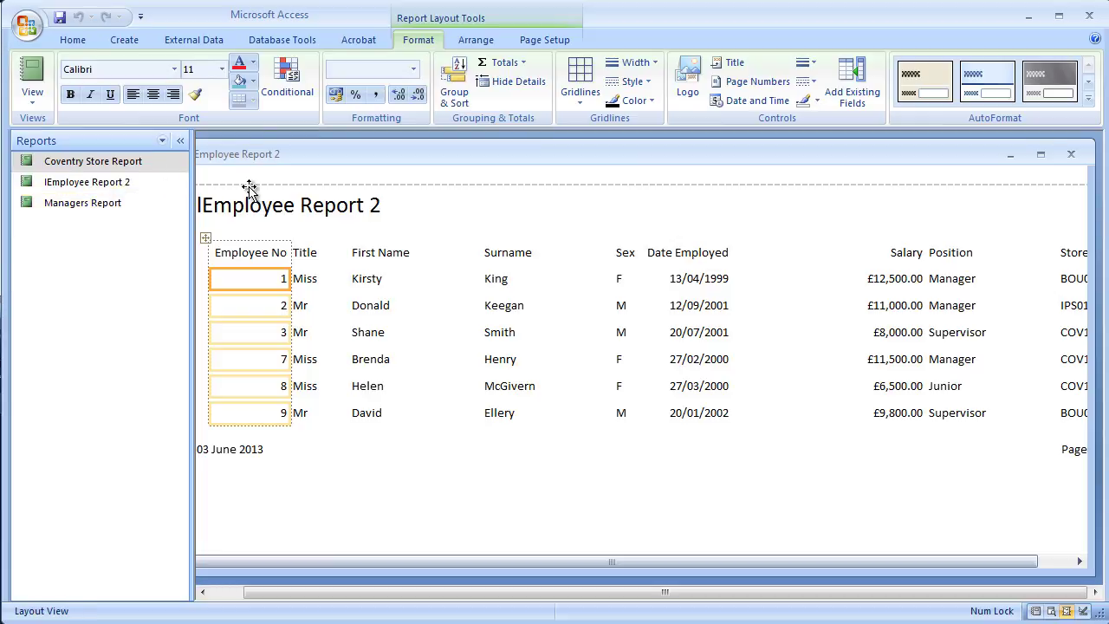
# Correct the heading at the top of the report to read Employee Report
pyautogui.click(297, 208)
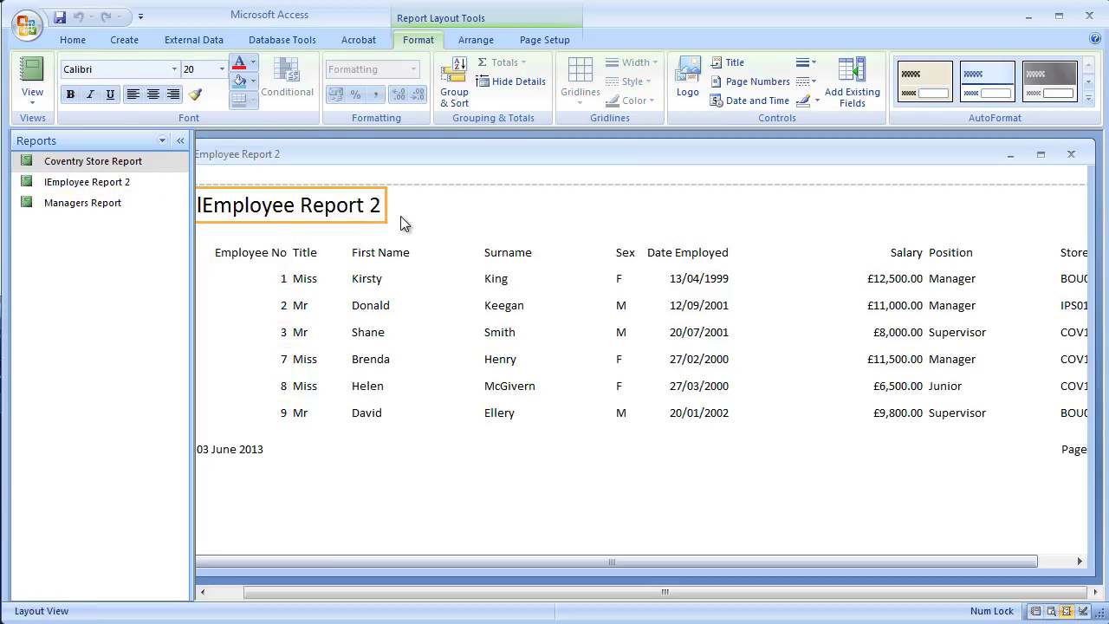
pyautogui.click(206, 206)
pyautogui.moveTo(206, 206); pyautogui.dragTo(166, 205)
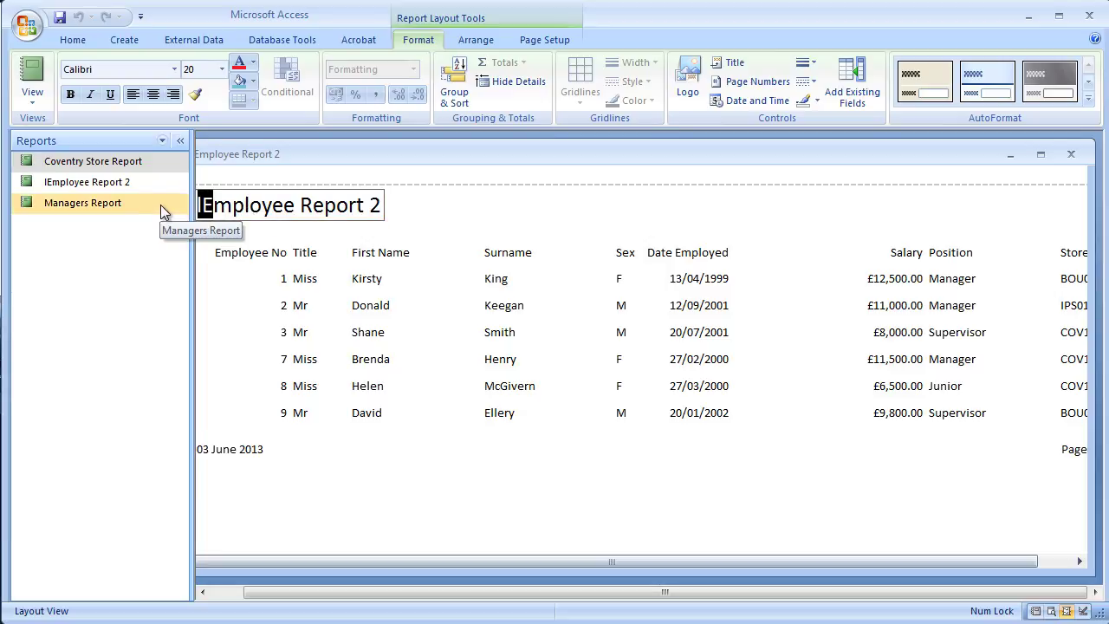
pyautogui.press('Delete')
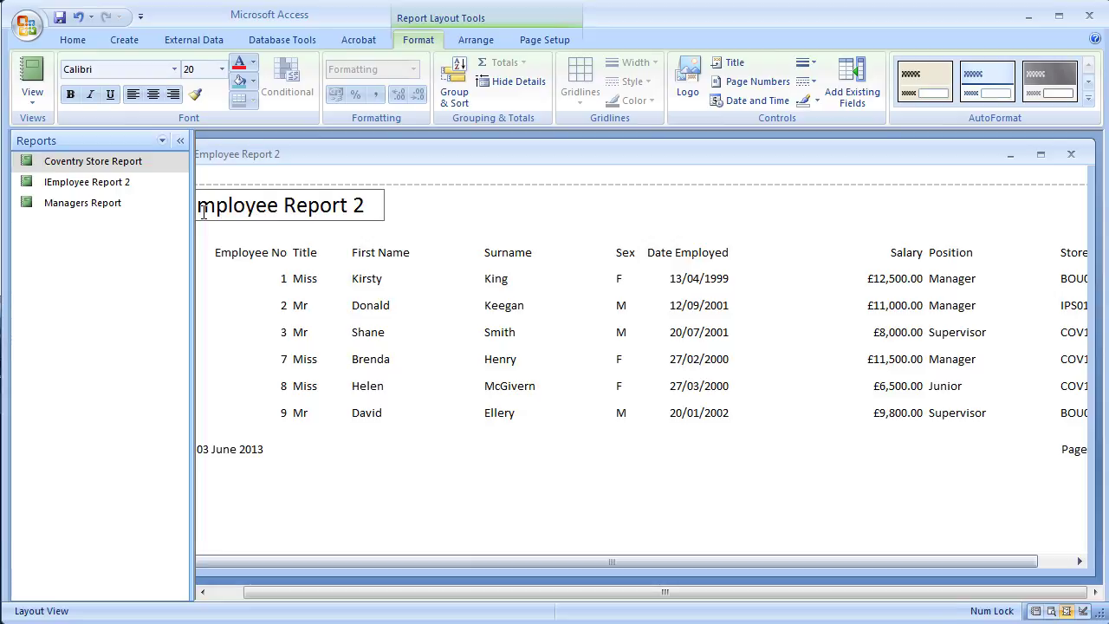
pyautogui.press('capslock')
pyautogui.write('E')
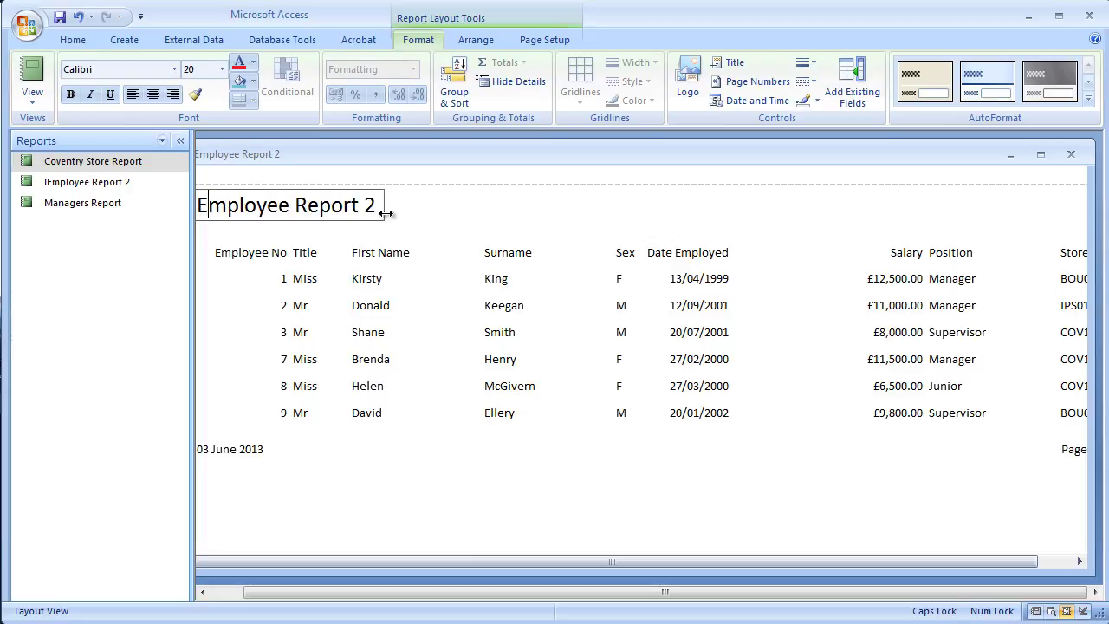
pyautogui.moveTo(362, 206); pyautogui.dragTo(372, 207)
pyautogui.press('Delete')
# Stretch the report heading across the columns and format it centred, bold, blue and 22 points
pyautogui.moveTo(388, 219); pyautogui.dragTo(1049, 278)
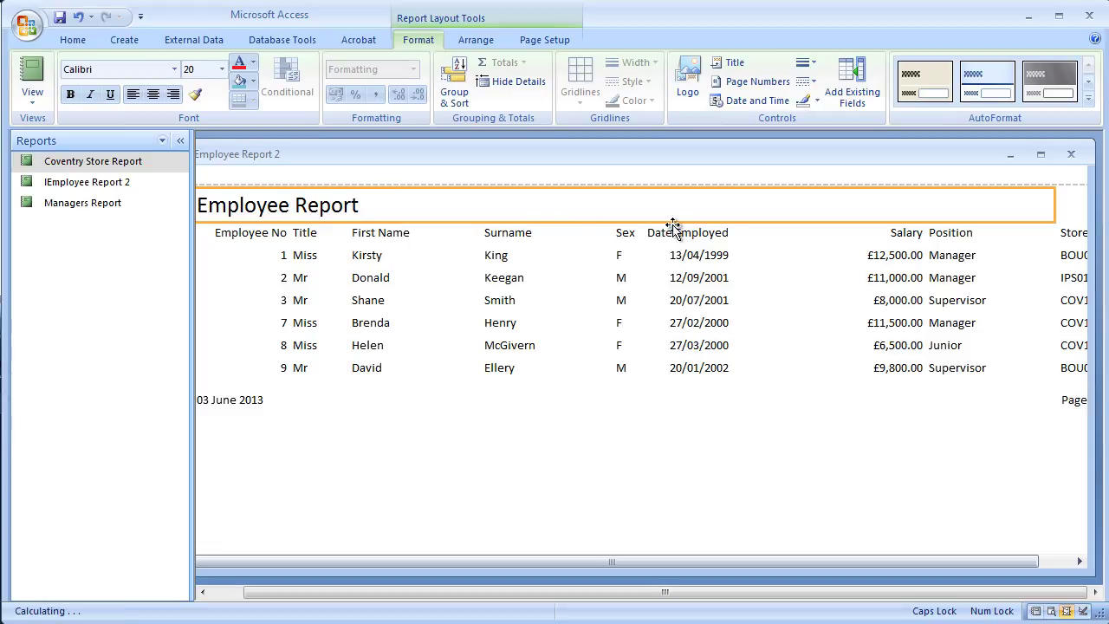
pyautogui.click(151, 97)
pyautogui.click(70, 94)
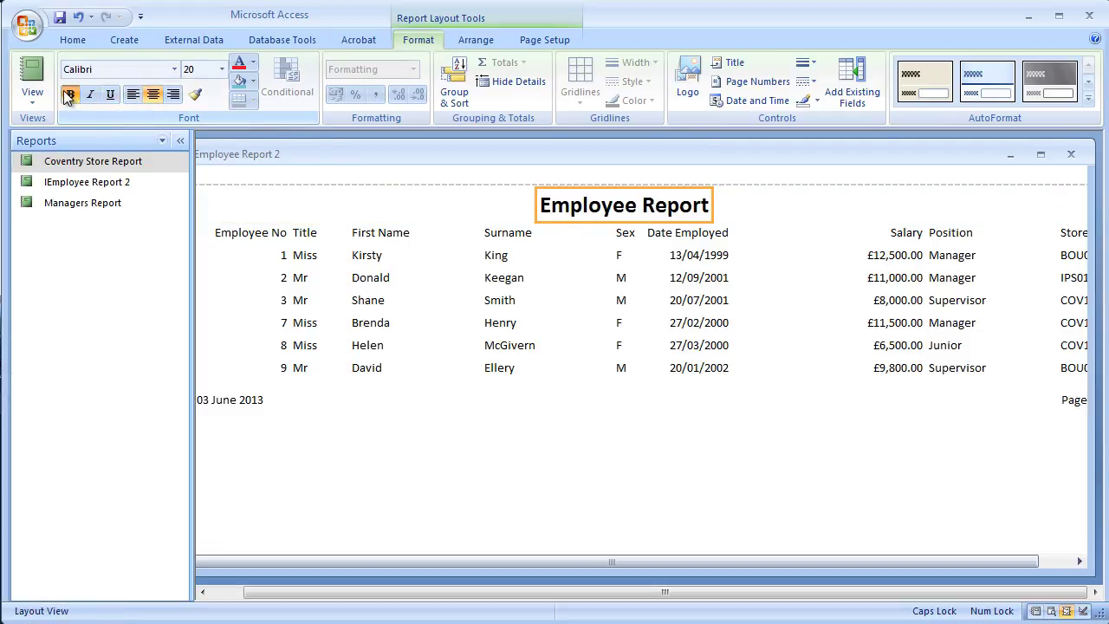
pyautogui.click(254, 64)
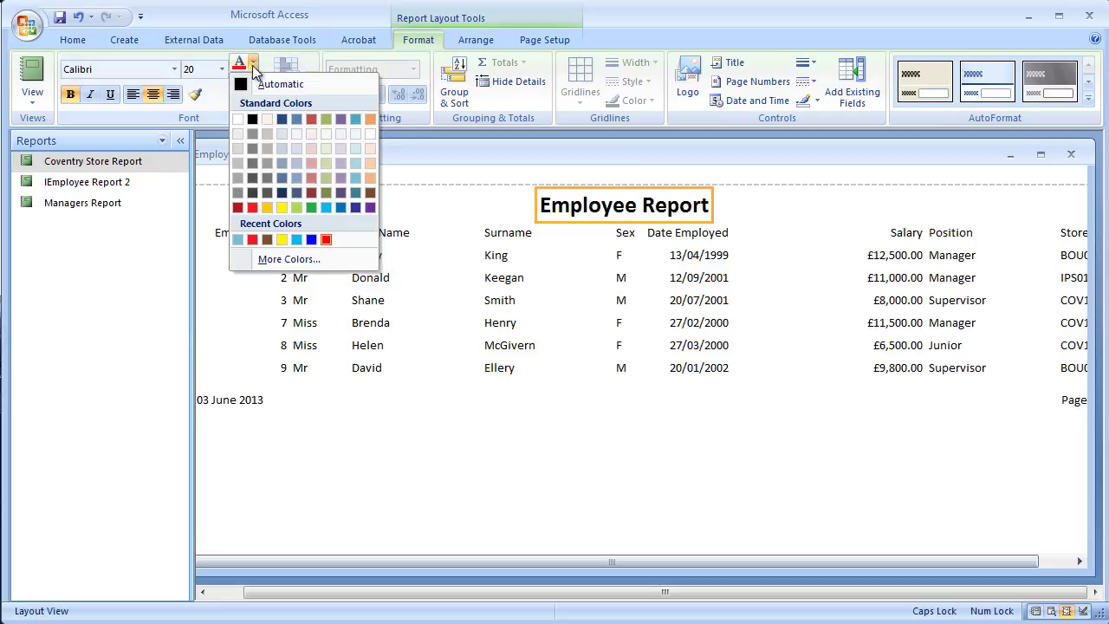
pyautogui.click(299, 236)
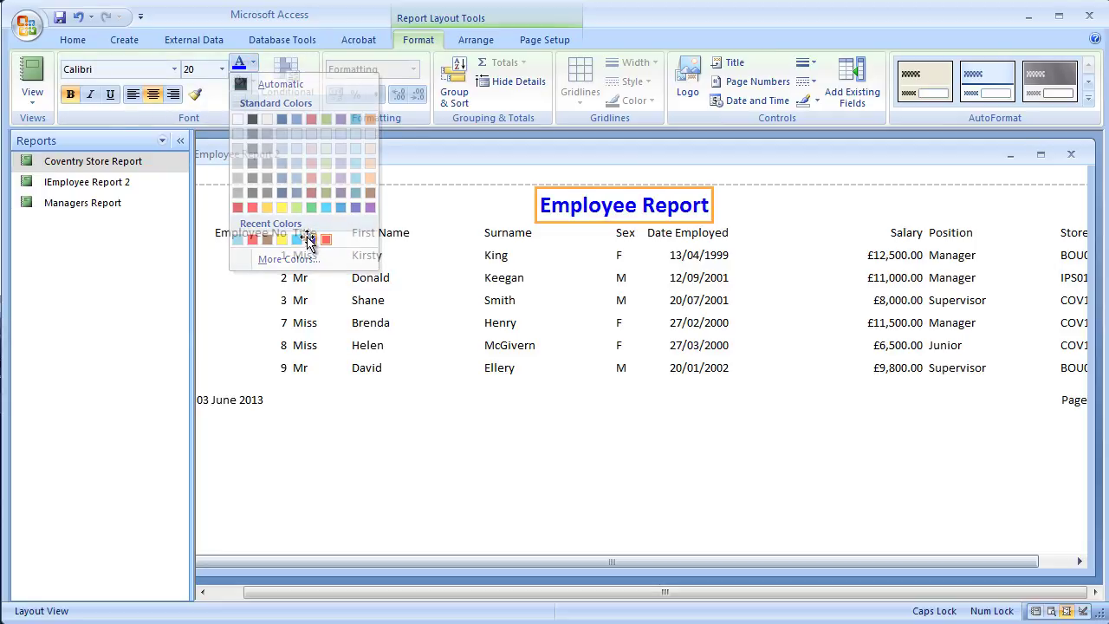
pyautogui.click(222, 69)
pyautogui.click(191, 221)
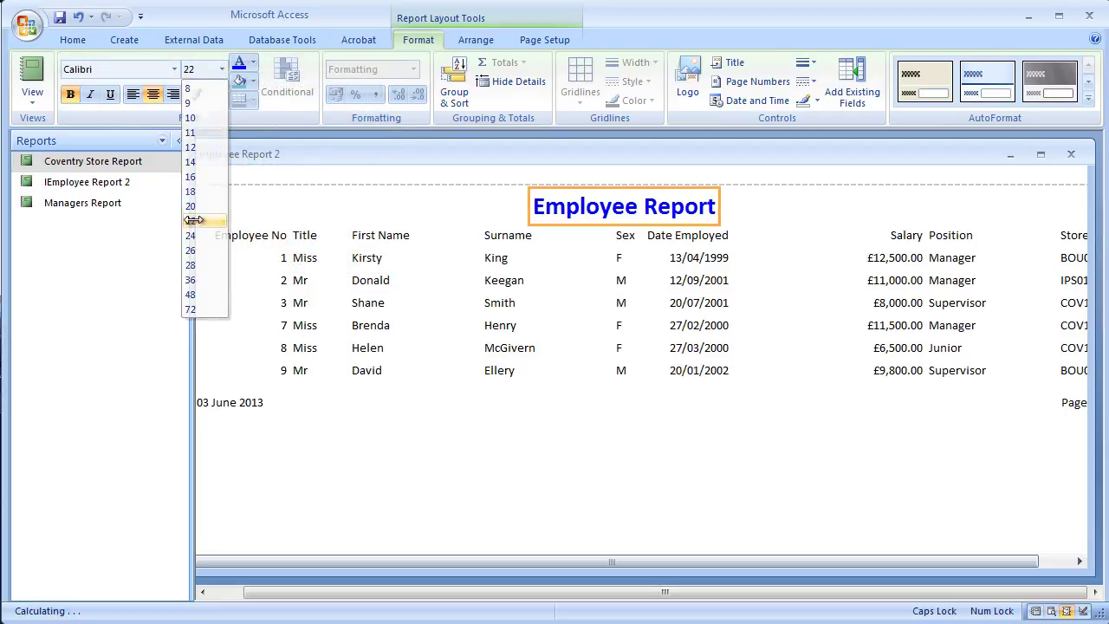
# Make all the column headings bold, from Employee No through Store No
pyautogui.click(279, 235)
pyautogui.keyDown('shift'); pyautogui.click(324, 236); pyautogui.keyUp('shift')
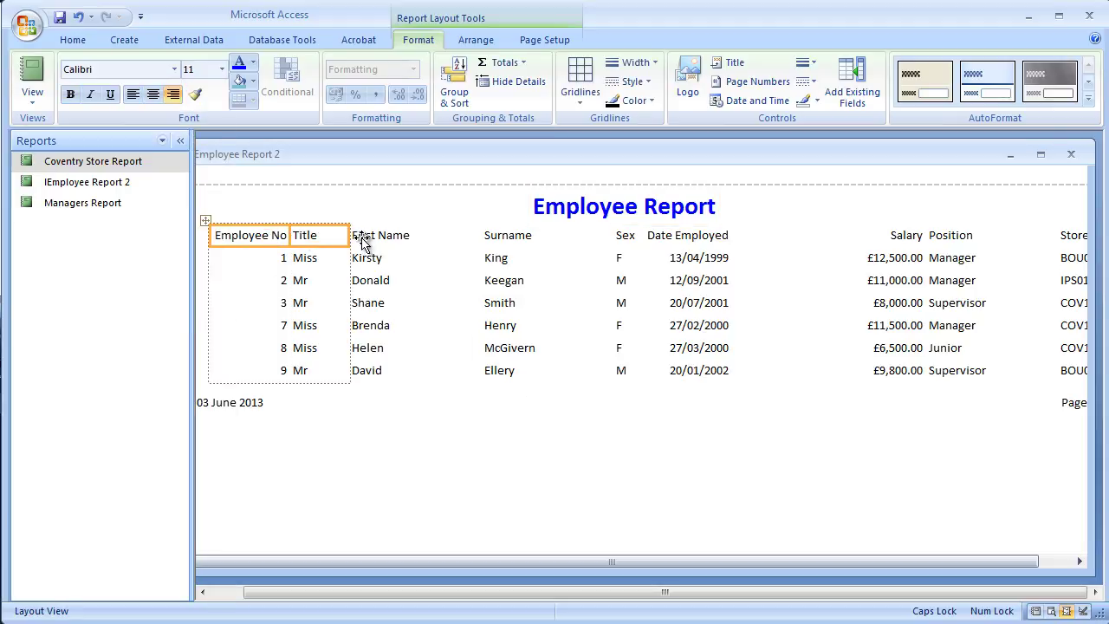
pyautogui.keyDown('shift'); pyautogui.click(381, 243); pyautogui.keyUp('shift')
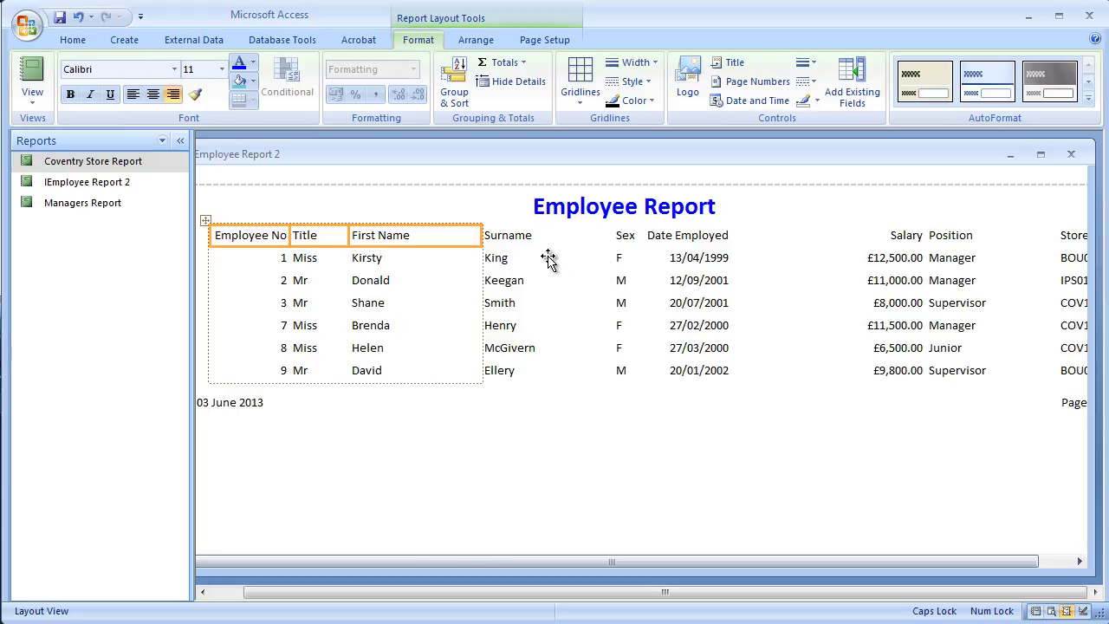
pyautogui.keyDown('shift'); pyautogui.click(508, 241); pyautogui.keyUp('shift')
pyautogui.keyDown('shift'); pyautogui.click(635, 244); pyautogui.keyUp('shift')
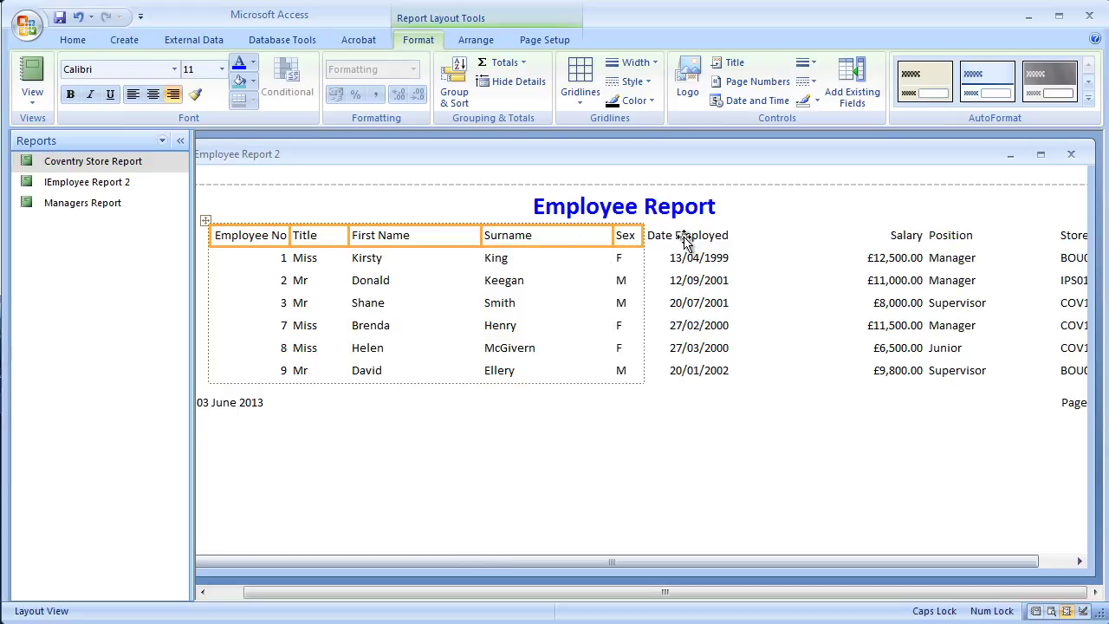
pyautogui.keyDown('shift'); pyautogui.click(687, 241); pyautogui.keyUp('shift')
pyautogui.keyDown('shift'); pyautogui.click(906, 241); pyautogui.keyUp('shift')
pyautogui.keyDown('shift'); pyautogui.click(953, 238); pyautogui.keyUp('shift')
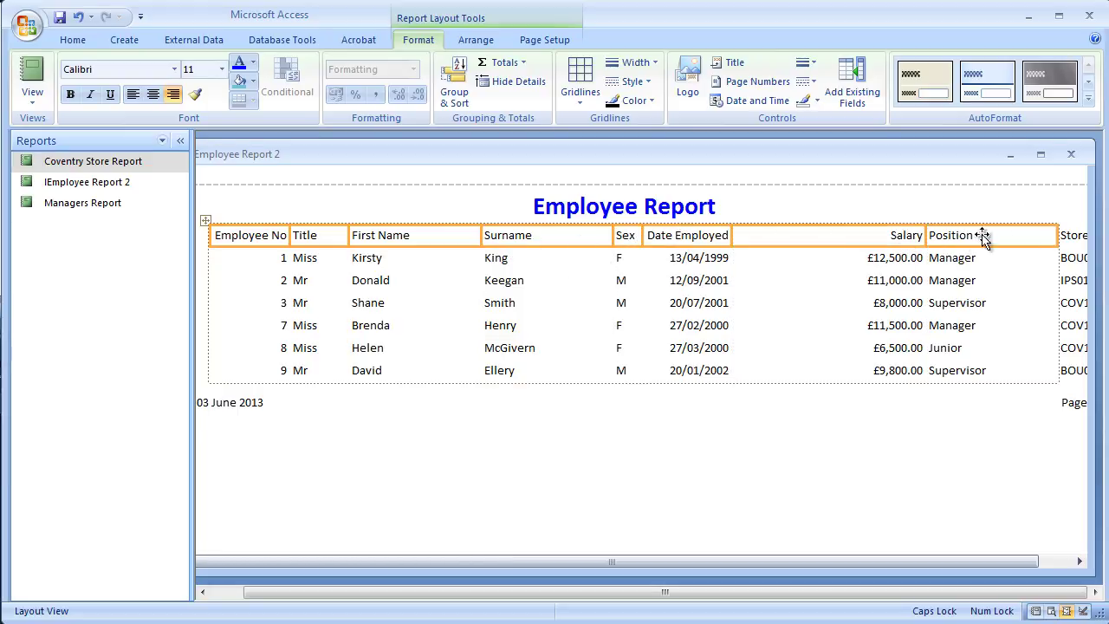
pyautogui.keyDown('shift'); pyautogui.click(1073, 236); pyautogui.keyUp('shift')
pyautogui.moveTo(1003, 563); pyautogui.dragTo(1060, 561)
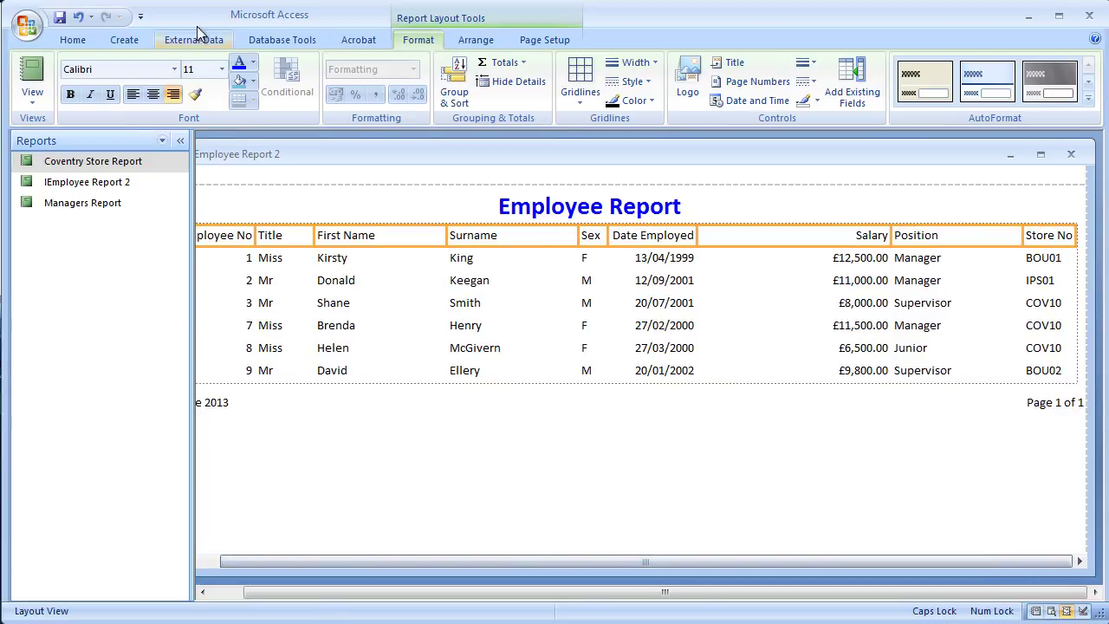
pyautogui.click(71, 96)
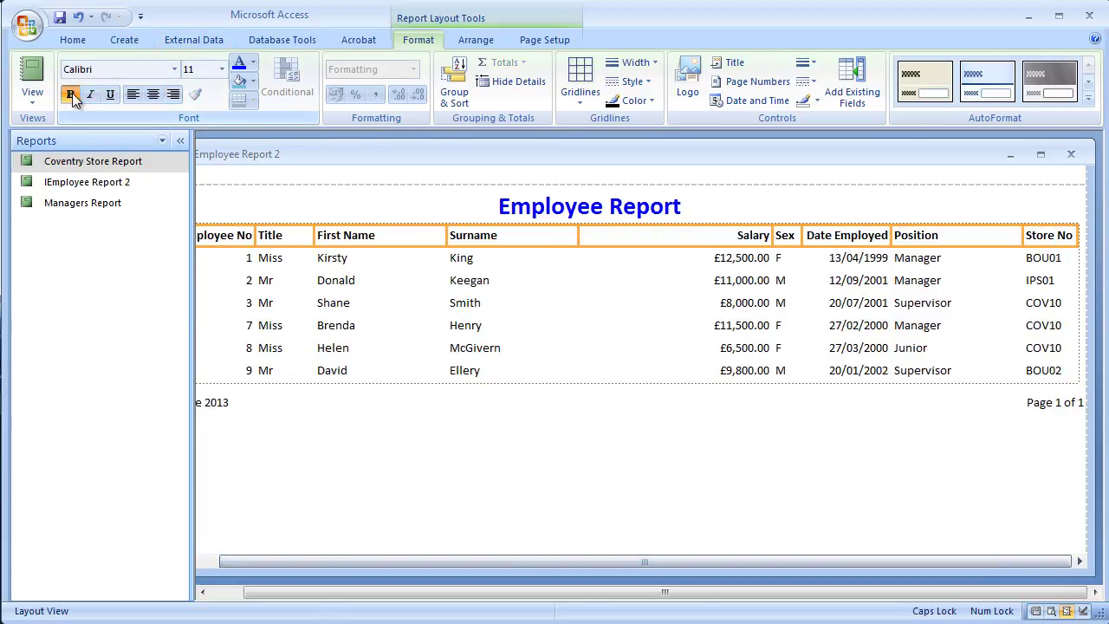
# Widen the First Name column, and shift the boundary between Title and First Name toward Surname
pyautogui.click(379, 312)
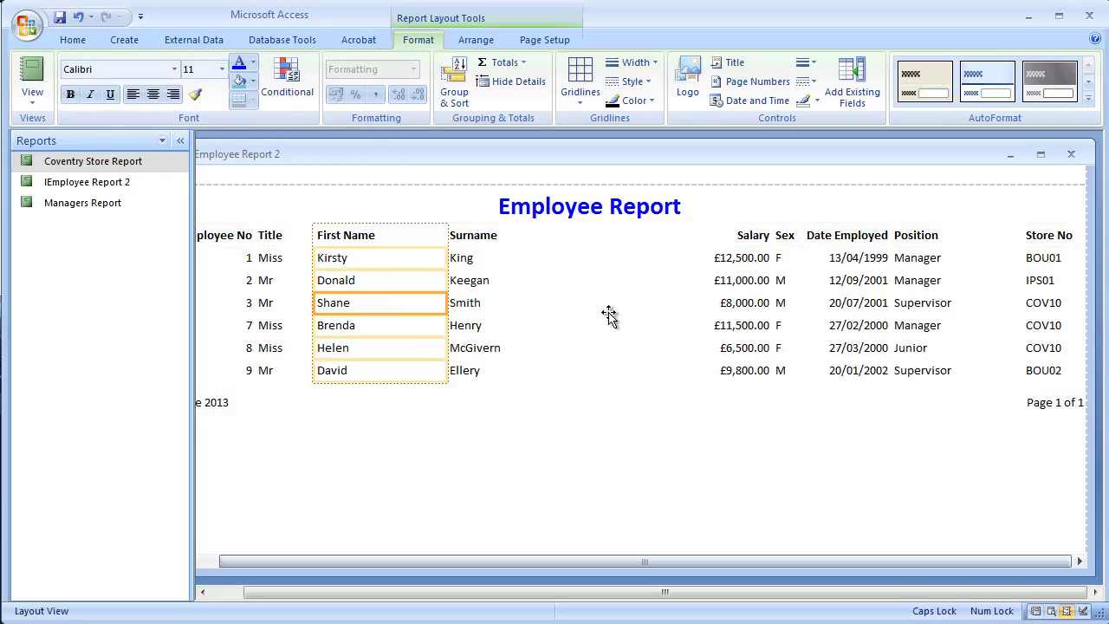
pyautogui.click(481, 253)
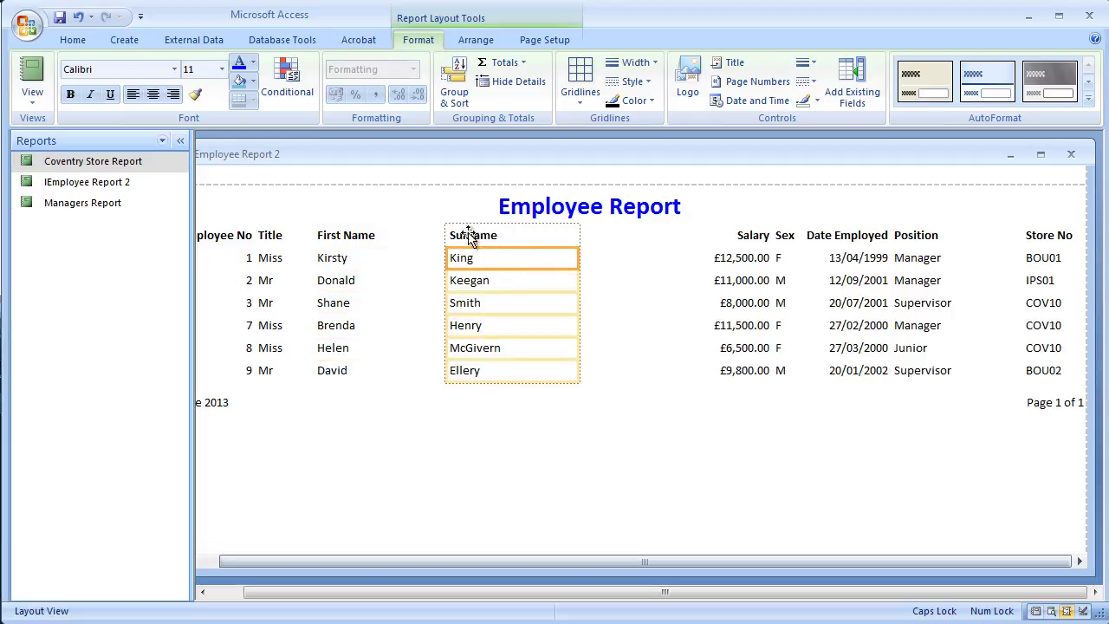
pyautogui.moveTo(443, 234); pyautogui.dragTo(673, 238)
pyautogui.click(395, 234)
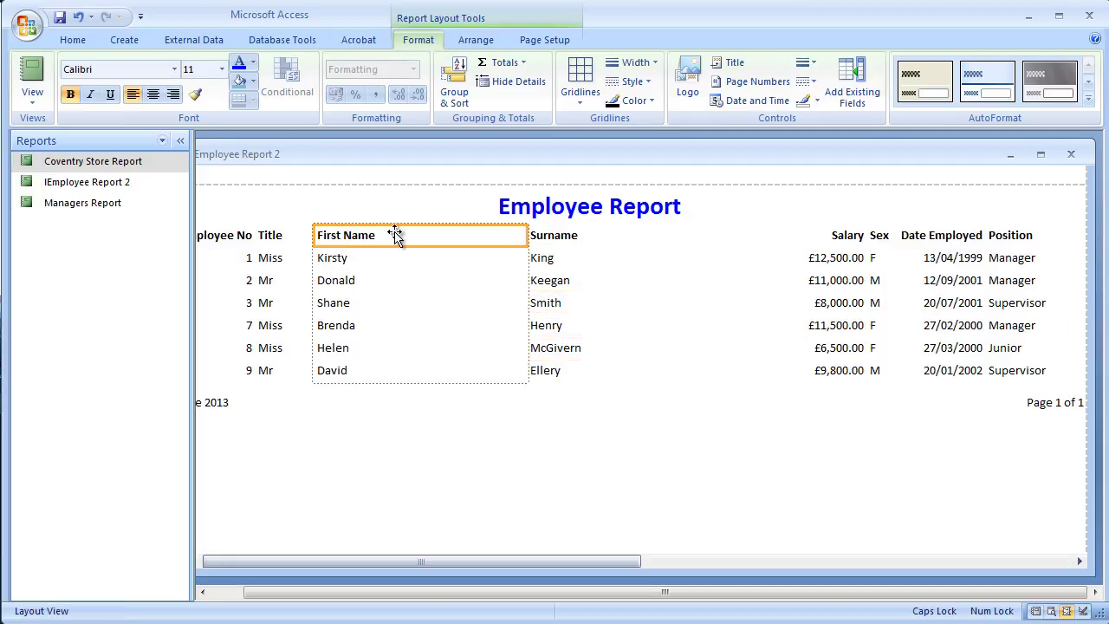
pyautogui.click(312, 240)
pyautogui.moveTo(316, 241); pyautogui.dragTo(421, 242)
# Widen the Employee No column until its heading shows in full, and narrow the Title column
pyautogui.click(264, 242)
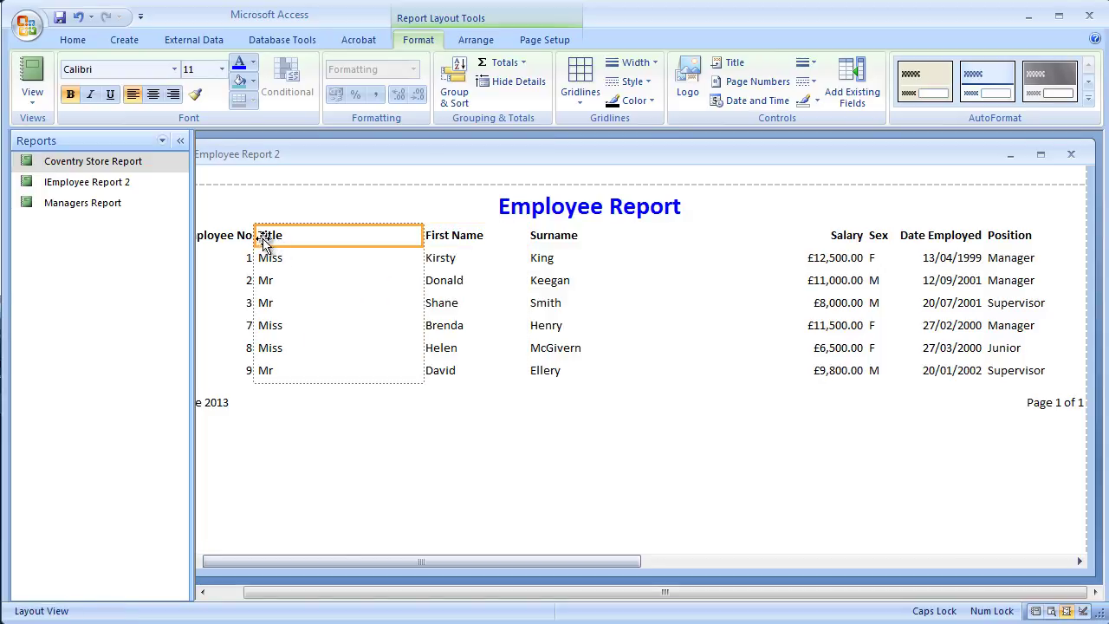
pyautogui.moveTo(258, 235)
pyautogui.mouseDown()
pyautogui.moveTo(318, 243)
pyautogui.moveTo(274, 235)
pyautogui.mouseUp()
pyautogui.click(312, 238)
pyautogui.click(292, 235)
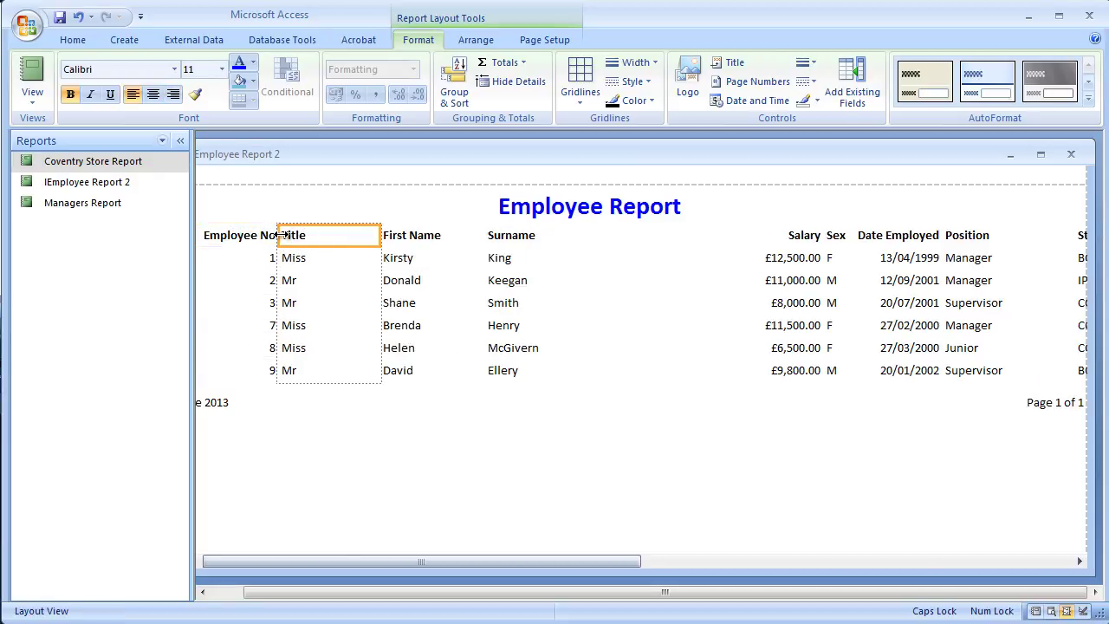
pyautogui.moveTo(283, 235); pyautogui.dragTo(312, 241)
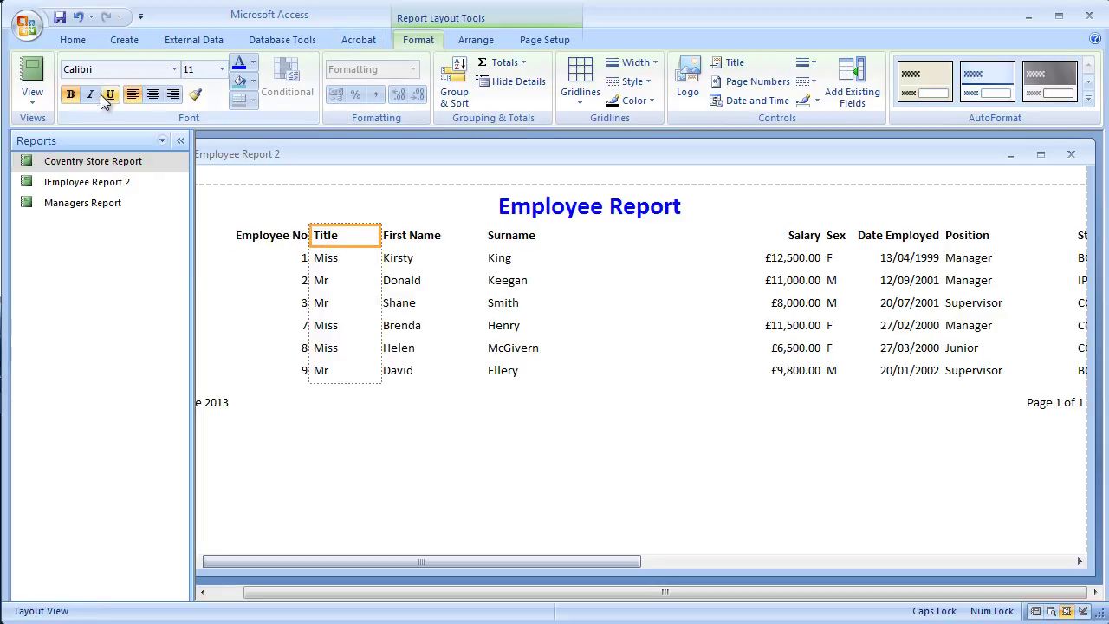
# Centre the employee numbers within the Employee No column
pyautogui.click(151, 95)
pyautogui.click(282, 284)
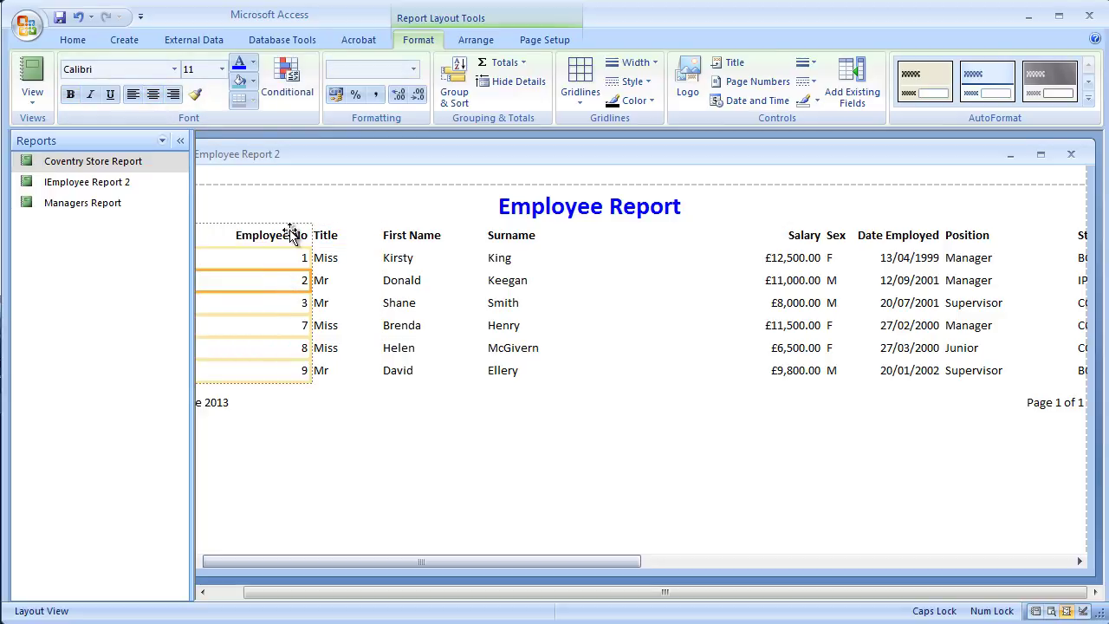
pyautogui.click(152, 95)
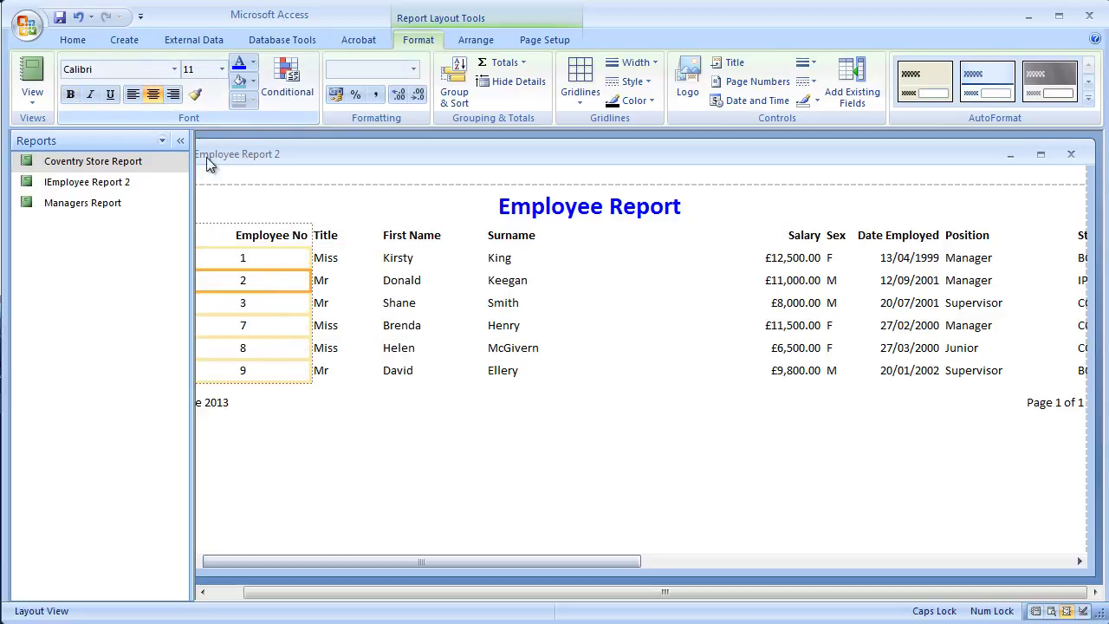
pyautogui.click(152, 96)
pyautogui.click(128, 94)
pyautogui.click(152, 97)
# Narrow the Salary column, and adjust the boundary between the Date Employed and Position columns
pyautogui.click(677, 283)
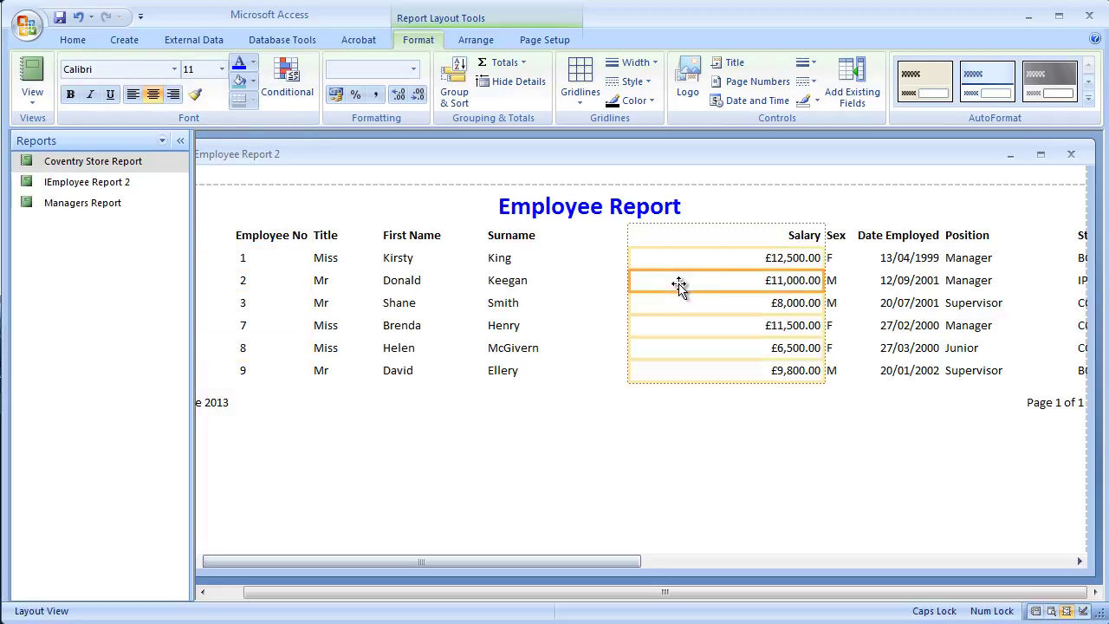
pyautogui.moveTo(823, 236); pyautogui.dragTo(701, 237)
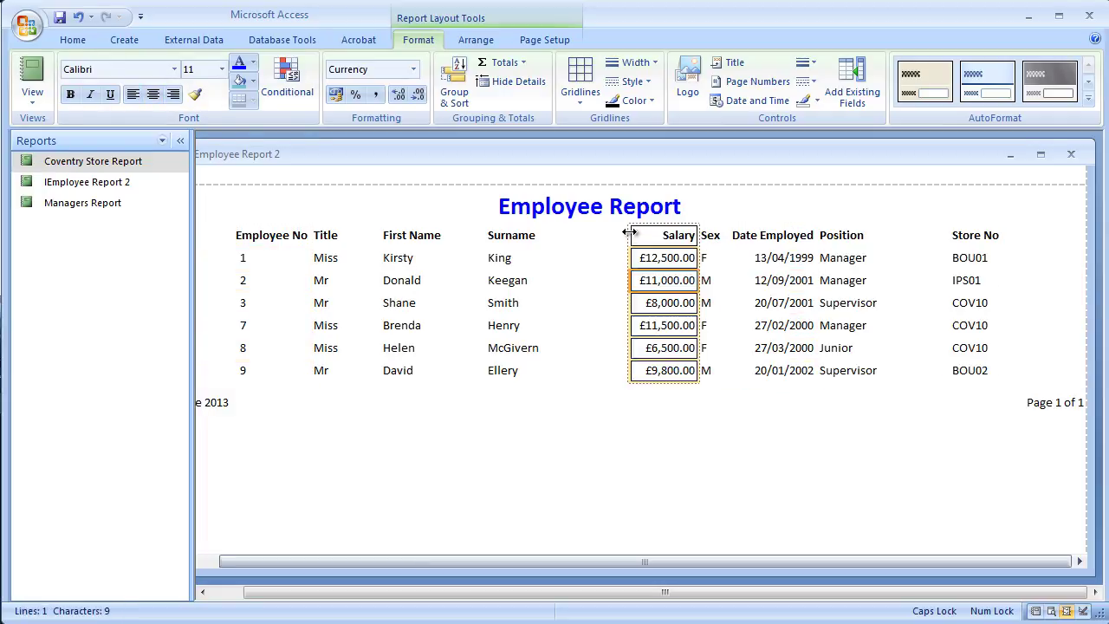
pyautogui.moveTo(630, 234); pyautogui.dragTo(592, 236)
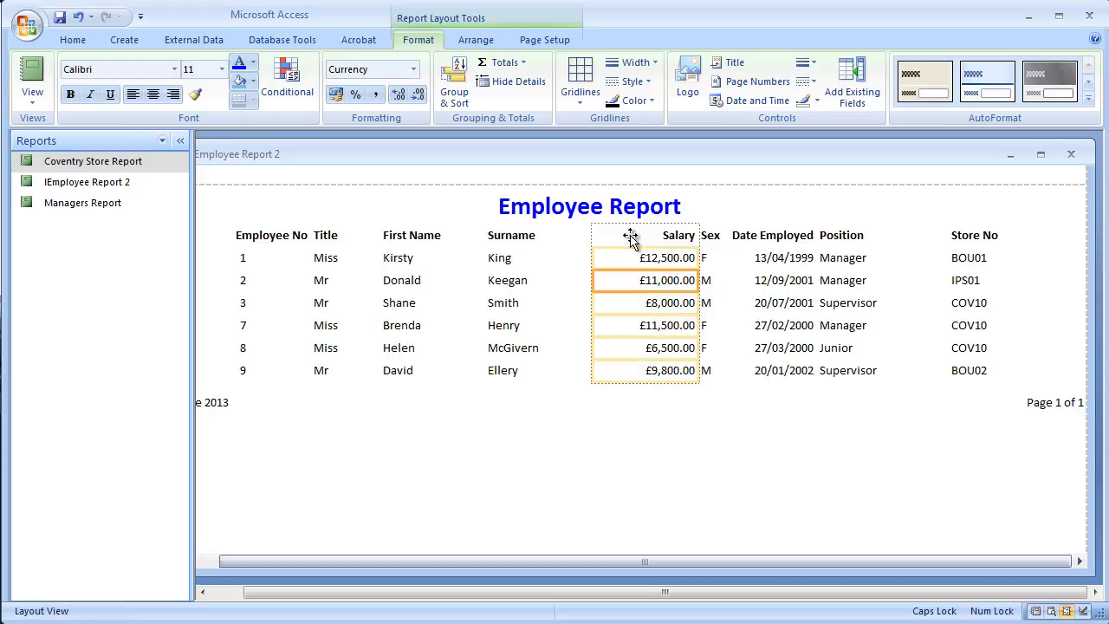
pyautogui.click(853, 237)
pyautogui.moveTo(817, 234); pyautogui.dragTo(1011, 235)
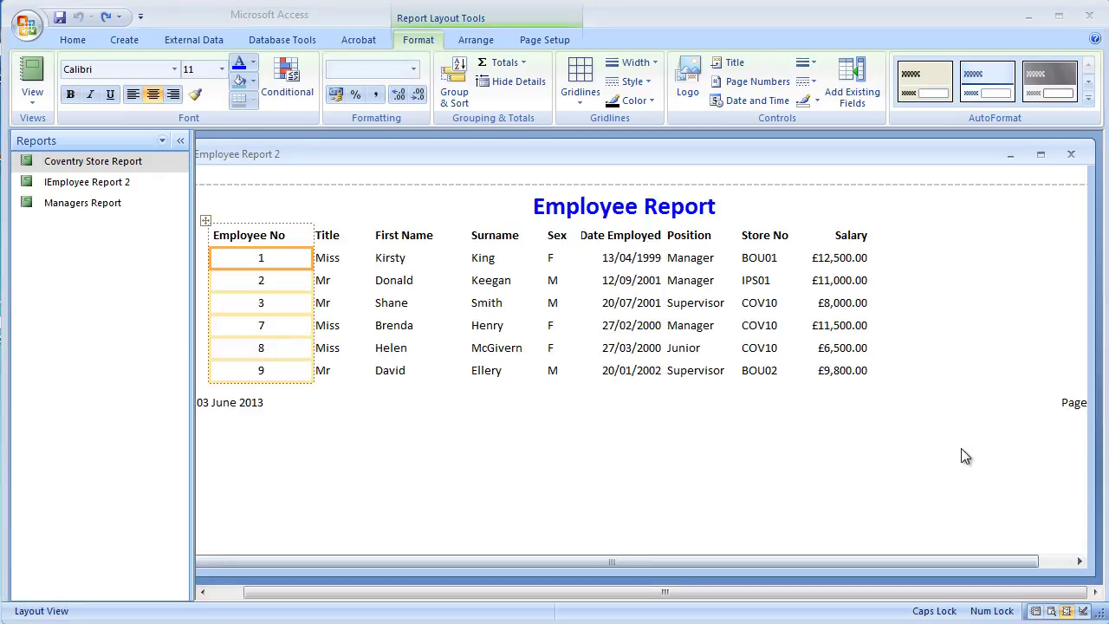
# Inspect the employee report's structure in Design View, and return to Layout View
pyautogui.click(33, 97)
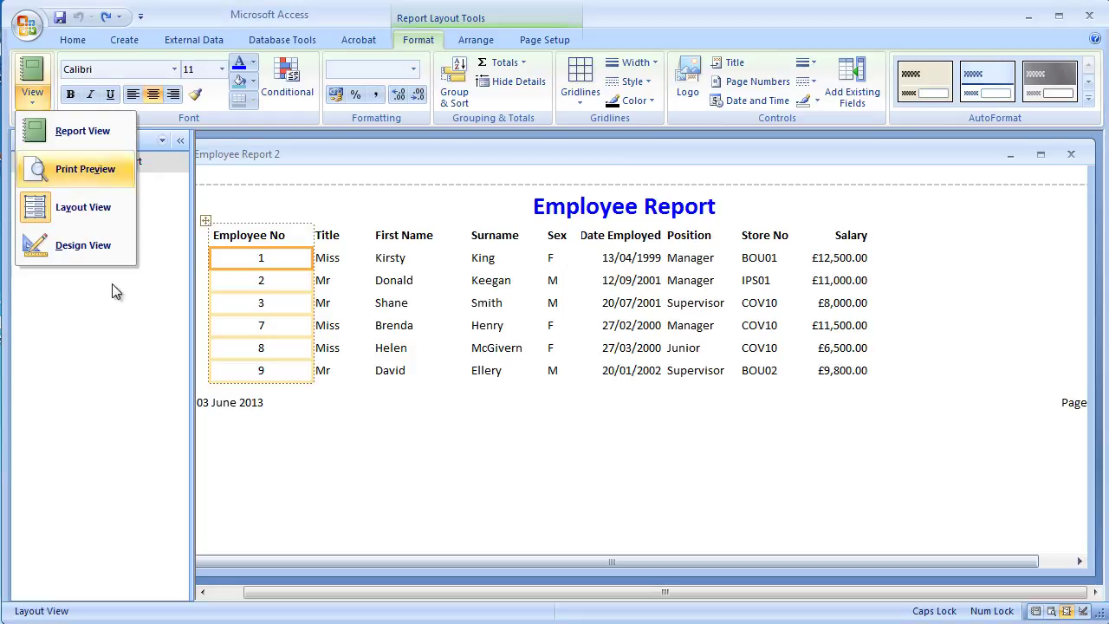
pyautogui.click(81, 246)
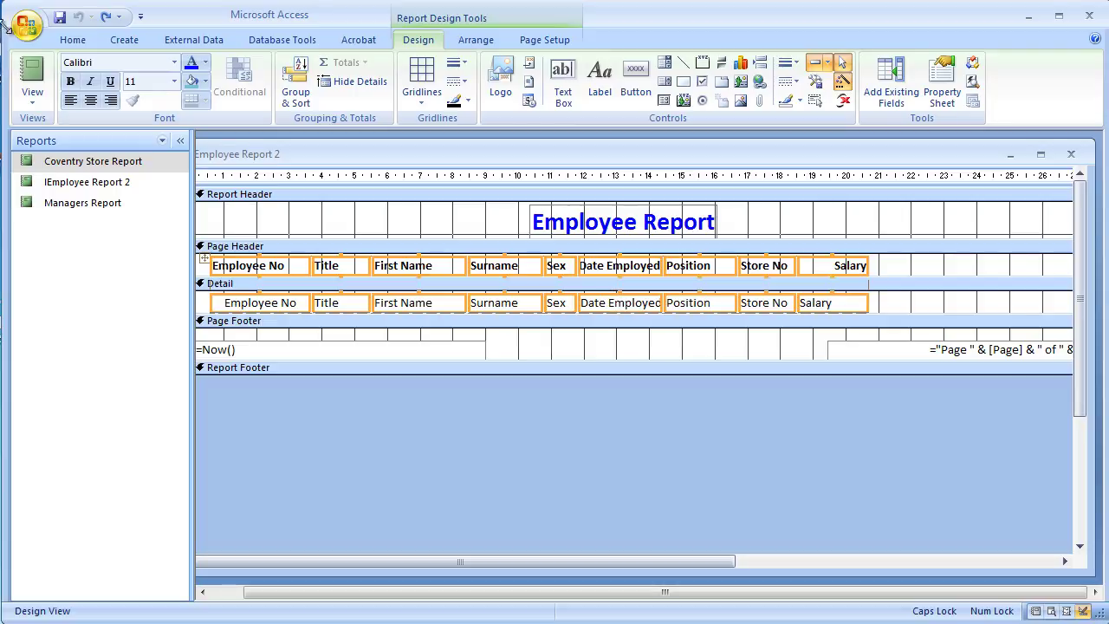
pyautogui.click(33, 97)
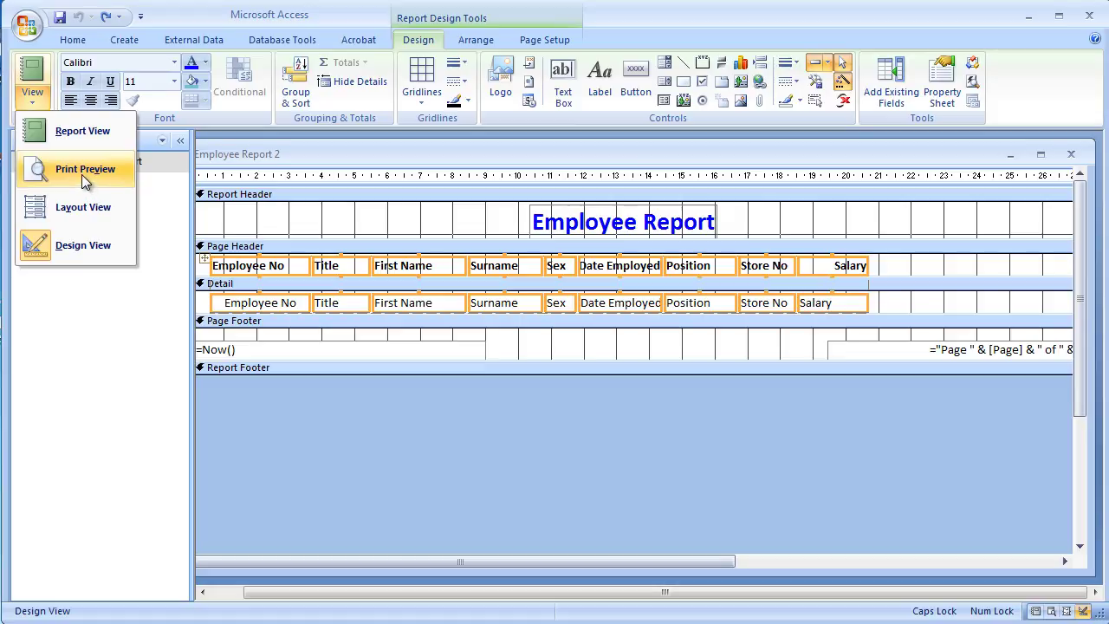
pyautogui.click(85, 207)
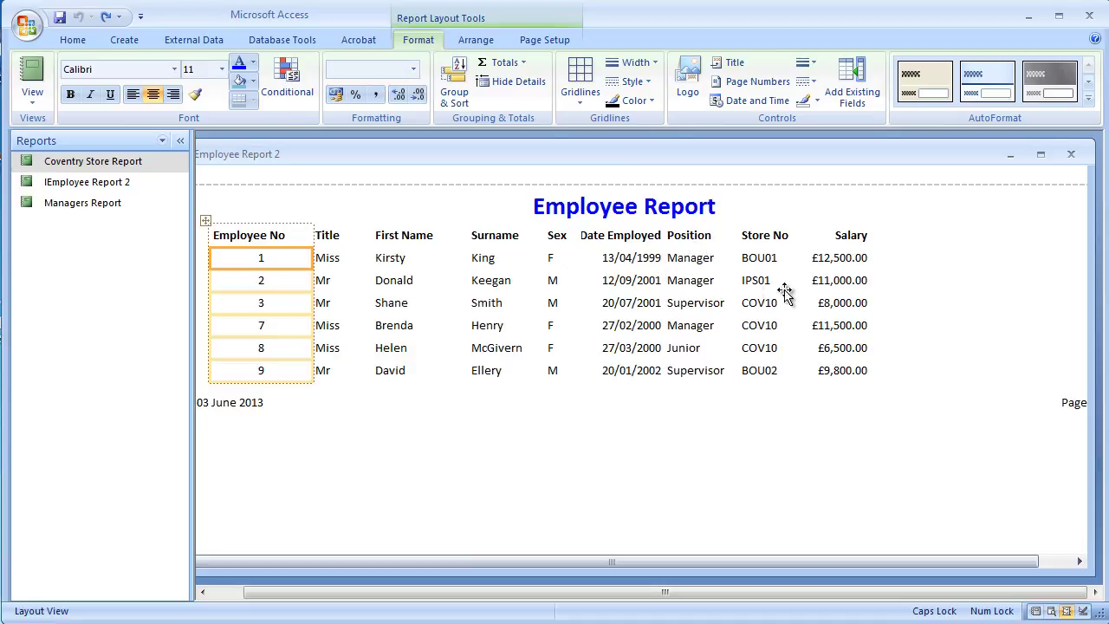
# Extend the Salary column's outer edge away from Store No, and shift the boundary between Store No and Salary in the same direction
pyautogui.click(615, 258)
pyautogui.click(831, 258)
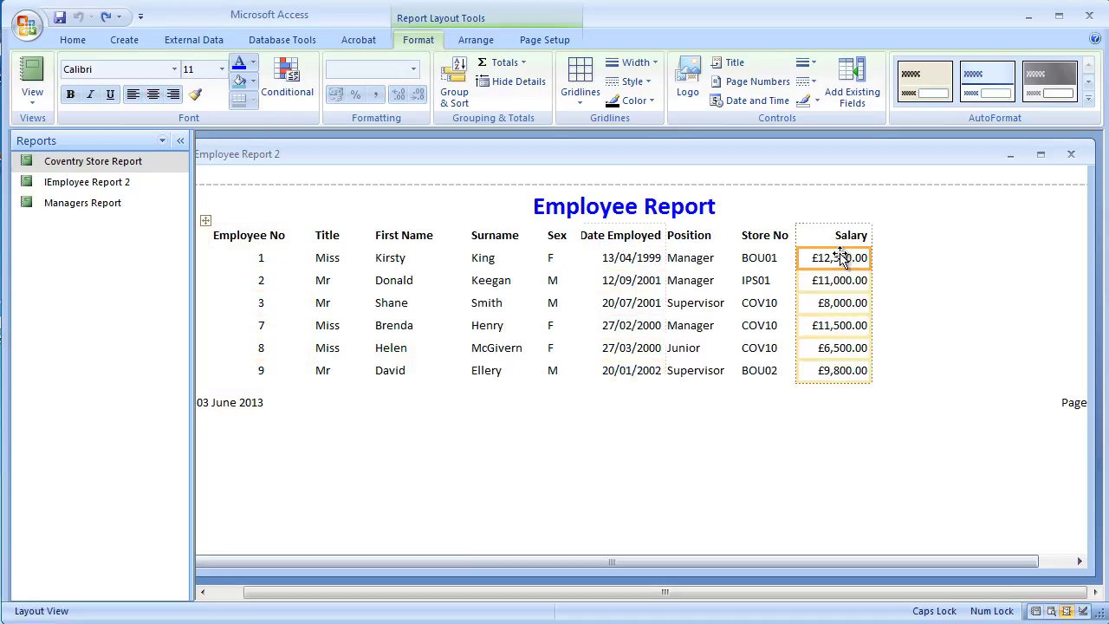
pyautogui.moveTo(872, 240); pyautogui.dragTo(914, 240)
pyautogui.moveTo(797, 239); pyautogui.dragTo(837, 238)
# Shift the starts of the Store No and Position columns toward Salary, widening the Date Employed column
pyautogui.click(783, 236)
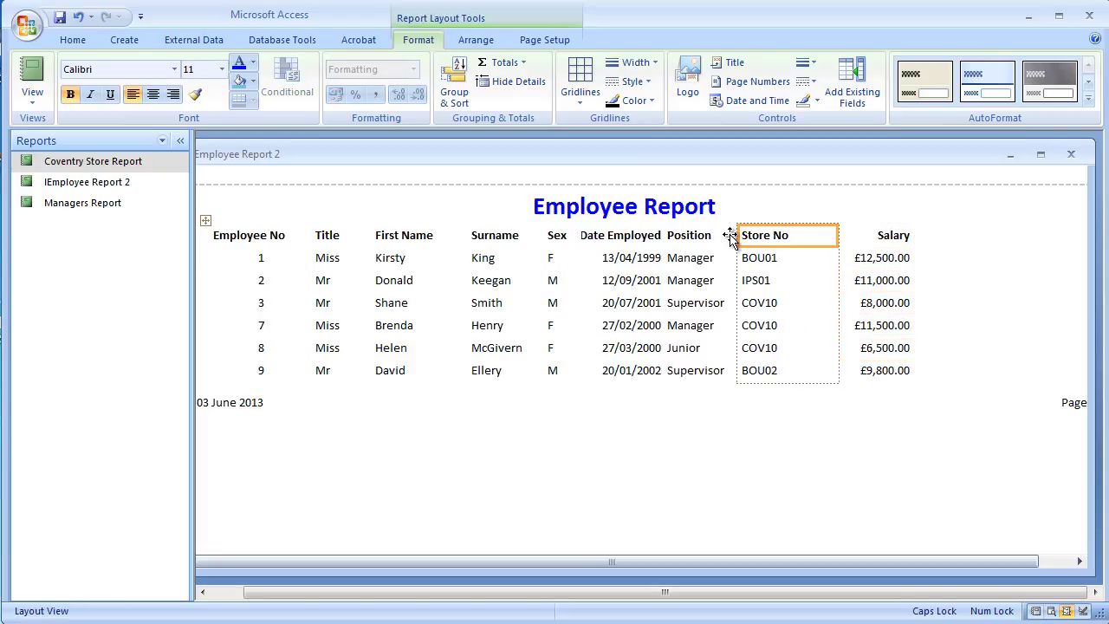
pyautogui.moveTo(736, 235); pyautogui.dragTo(765, 236)
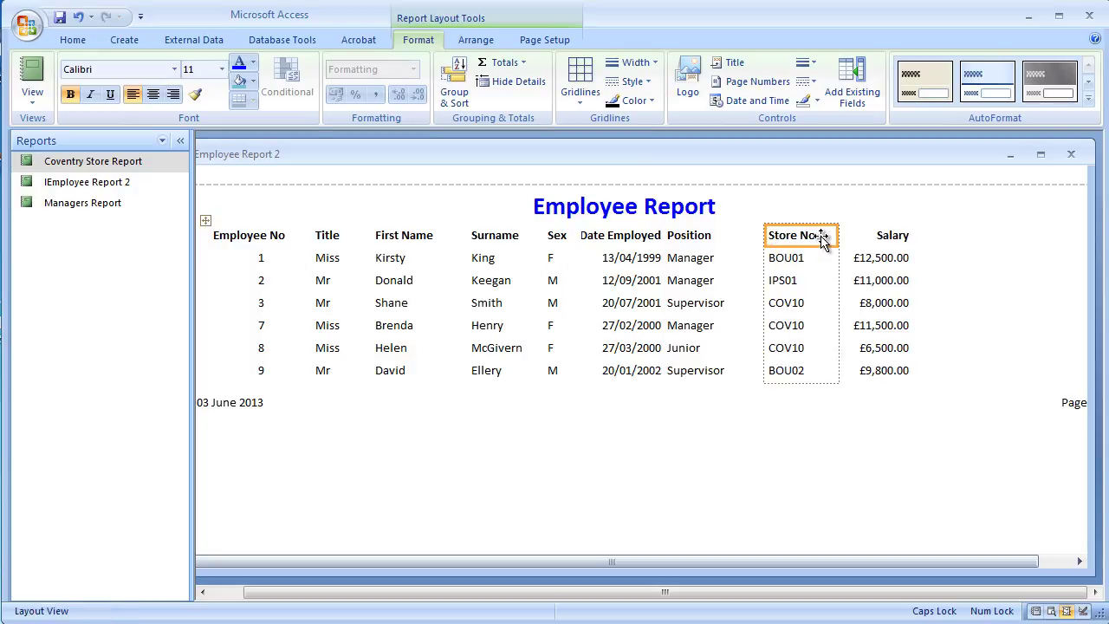
pyautogui.click(704, 241)
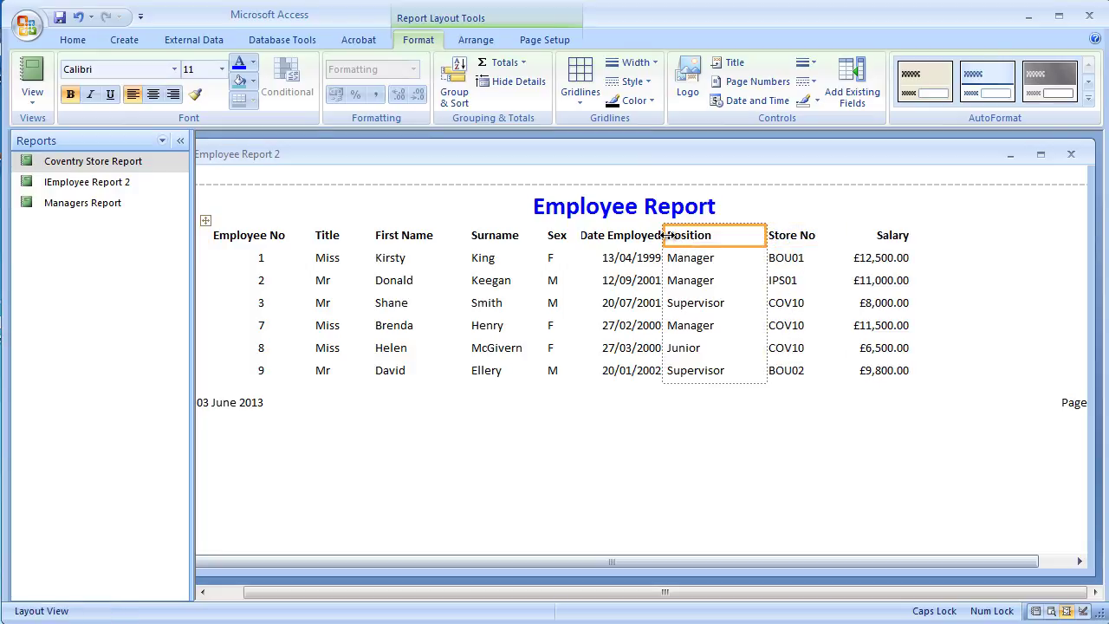
pyautogui.moveTo(667, 235); pyautogui.dragTo(699, 235)
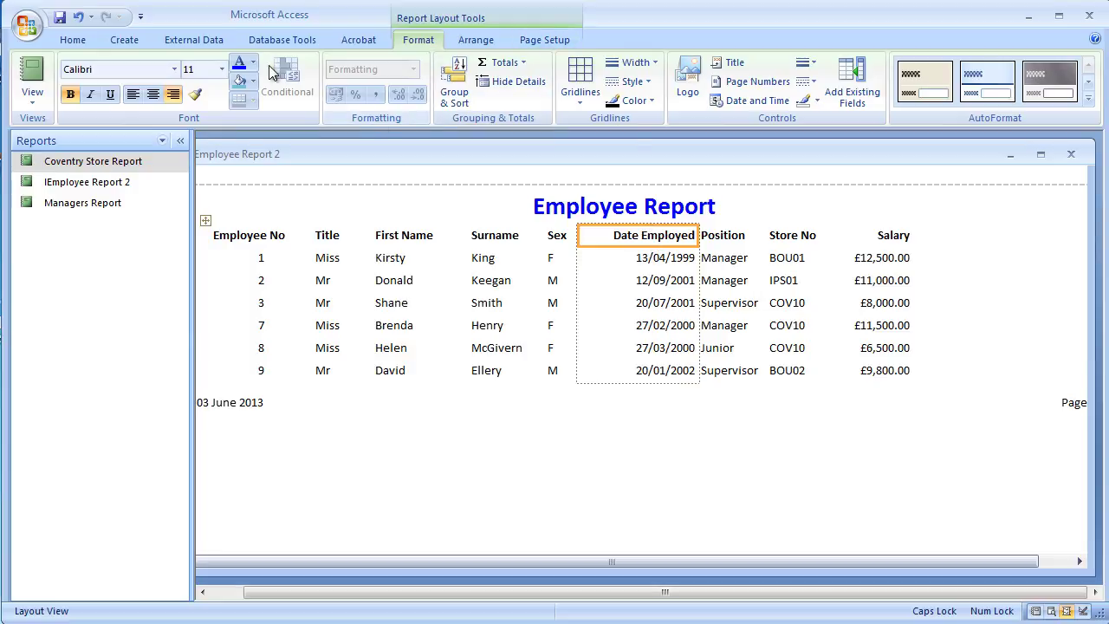
# Left-align the Date Employed heading and centre the dates beneath it
pyautogui.click(134, 100)
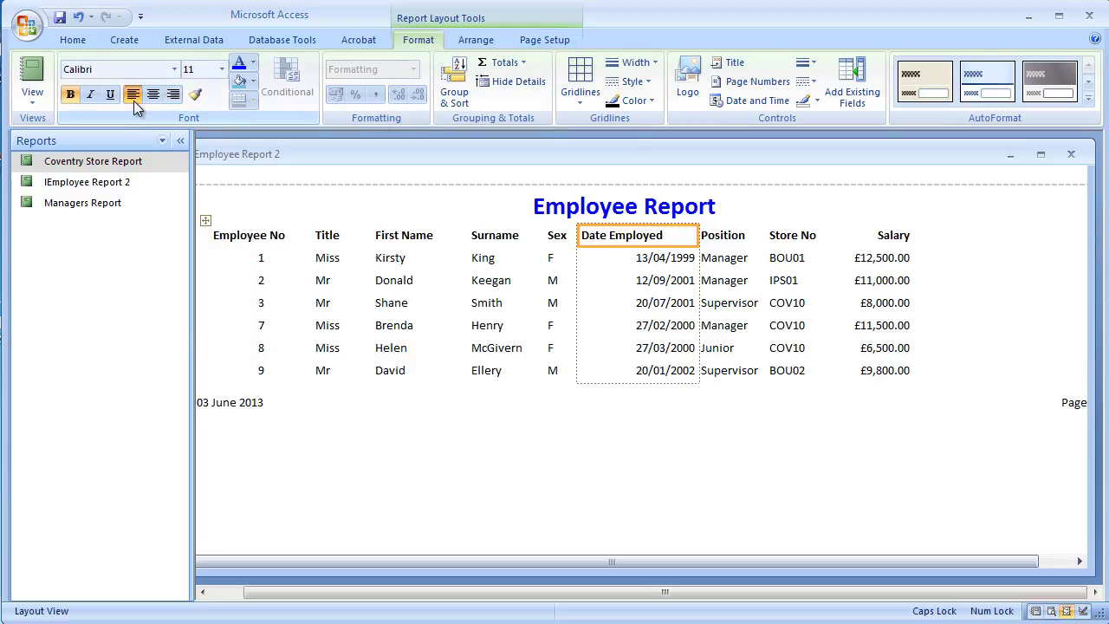
pyautogui.click(669, 281)
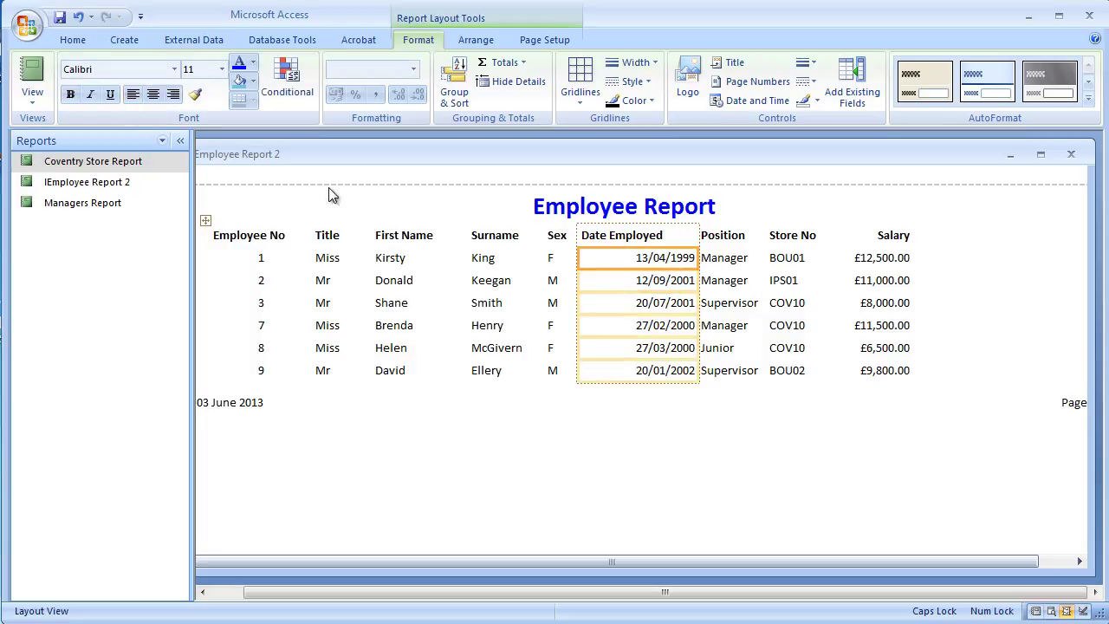
pyautogui.click(152, 96)
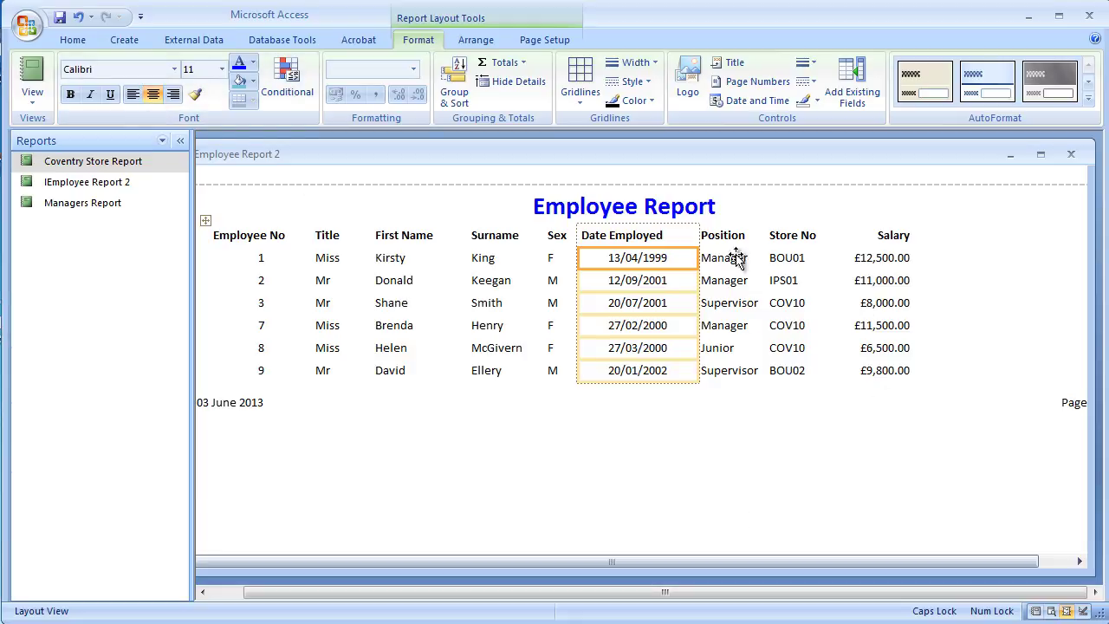
# Widen the Position column to leave more space before Store No, shifting Store No and Salary across
pyautogui.click(750, 451)
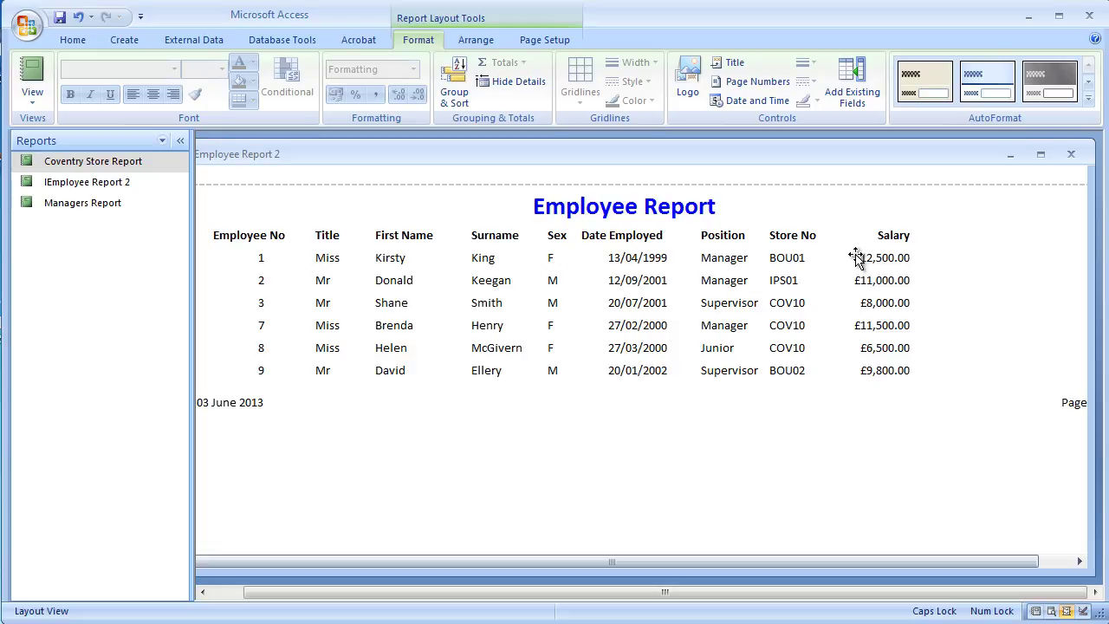
pyautogui.click(804, 257)
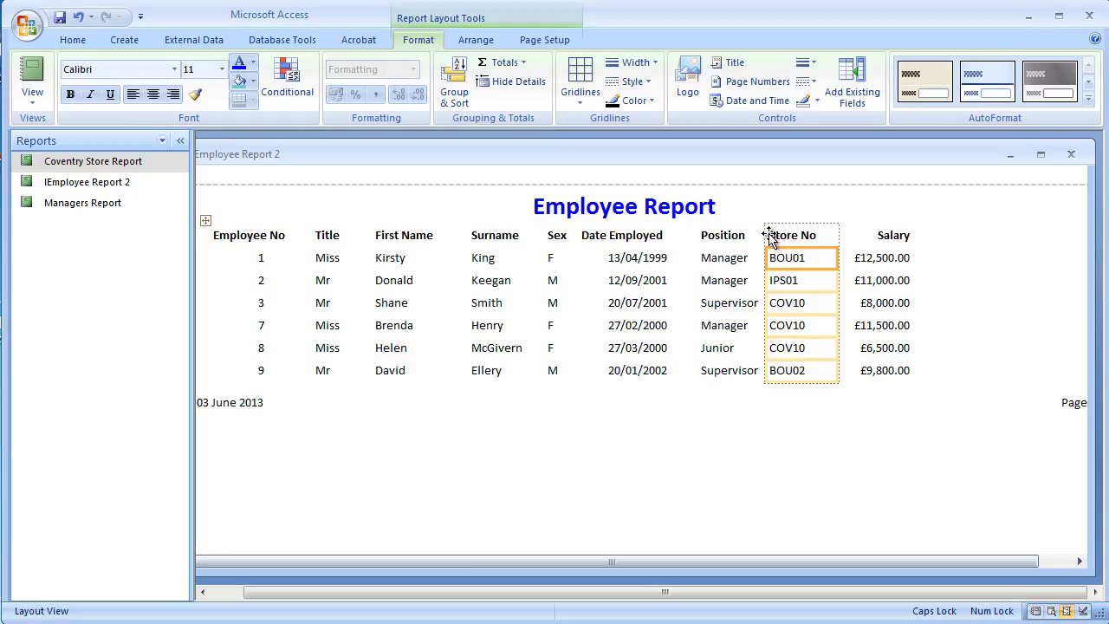
pyautogui.moveTo(766, 235); pyautogui.dragTo(852, 232)
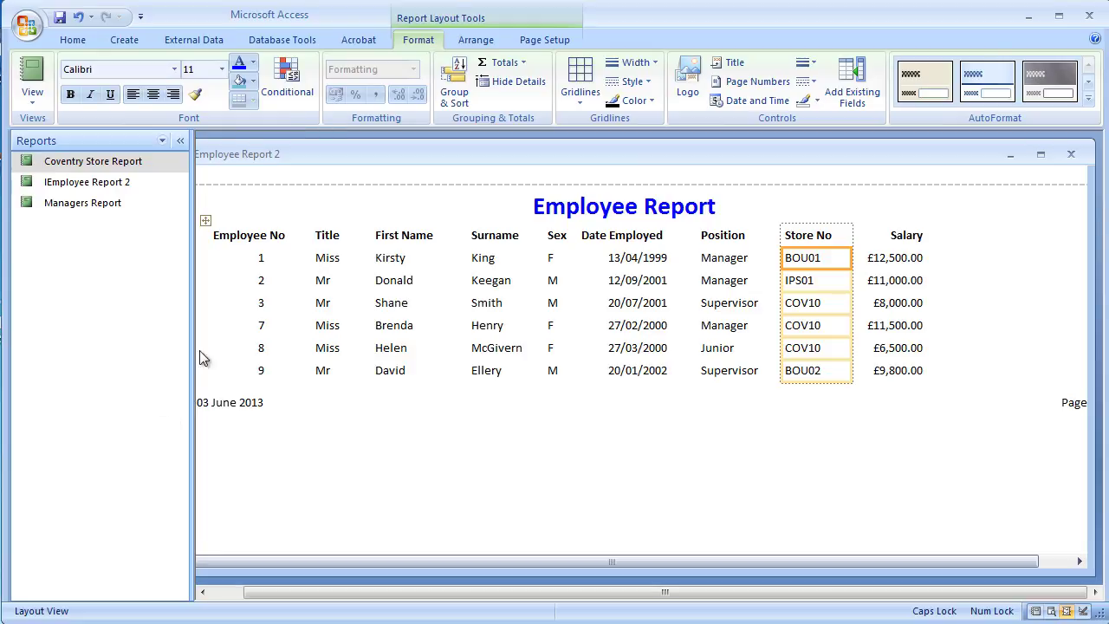
# Insert the "back ground" picture from My Pictures as the report's logo
pyautogui.click(689, 77)
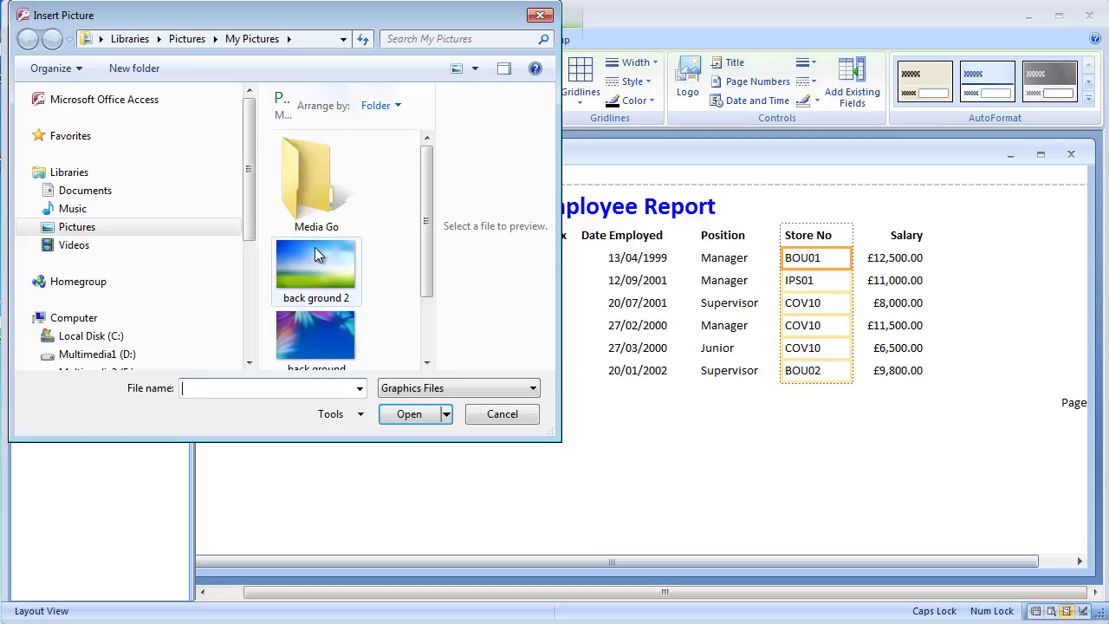
pyautogui.click(308, 260)
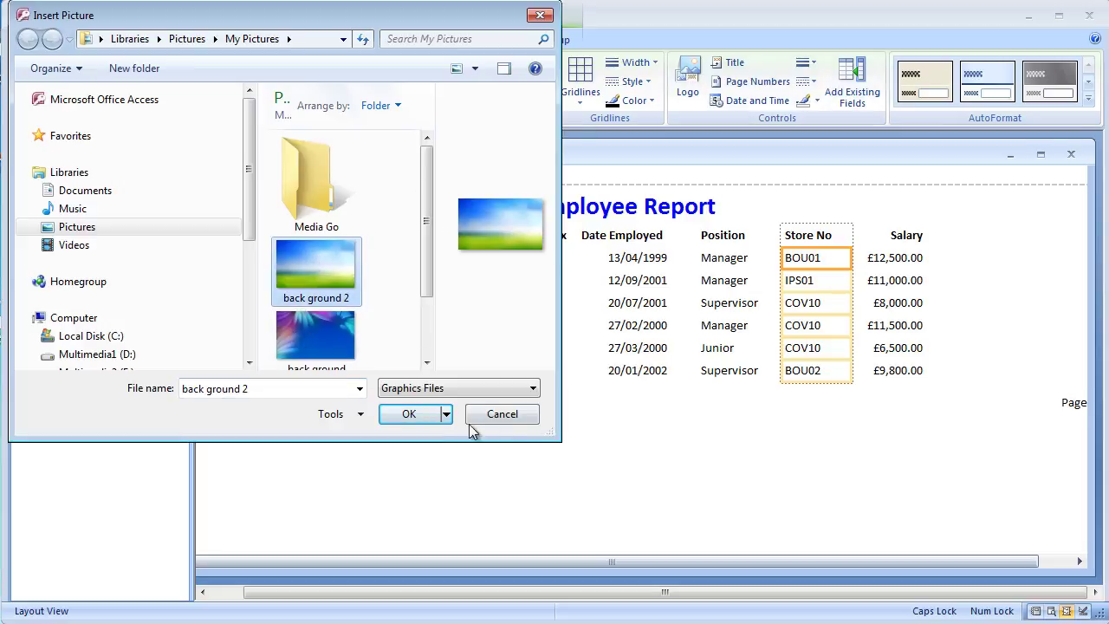
pyautogui.press('Down')
pyautogui.click(424, 420)
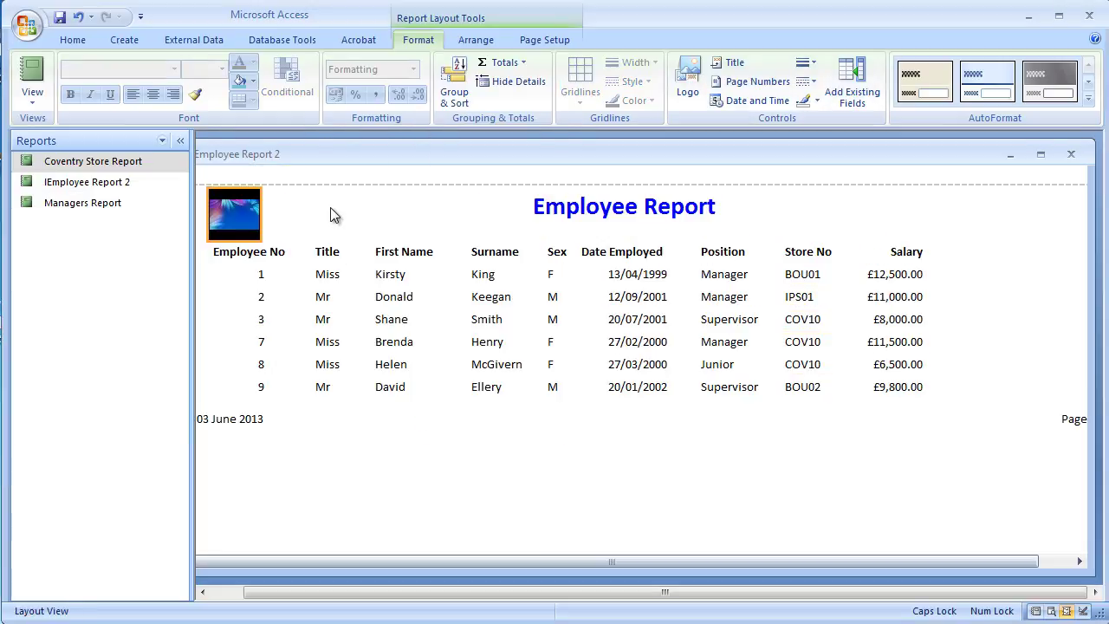
# Check the finished employee report in Print Preview, and close the report
pyautogui.click(36, 97)
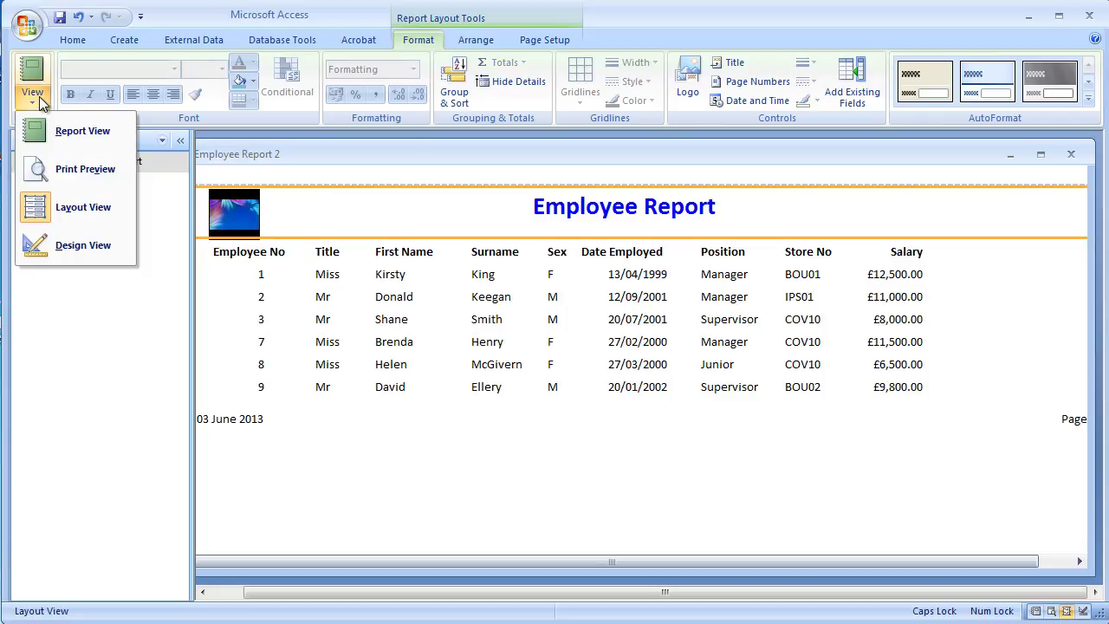
pyautogui.click(69, 169)
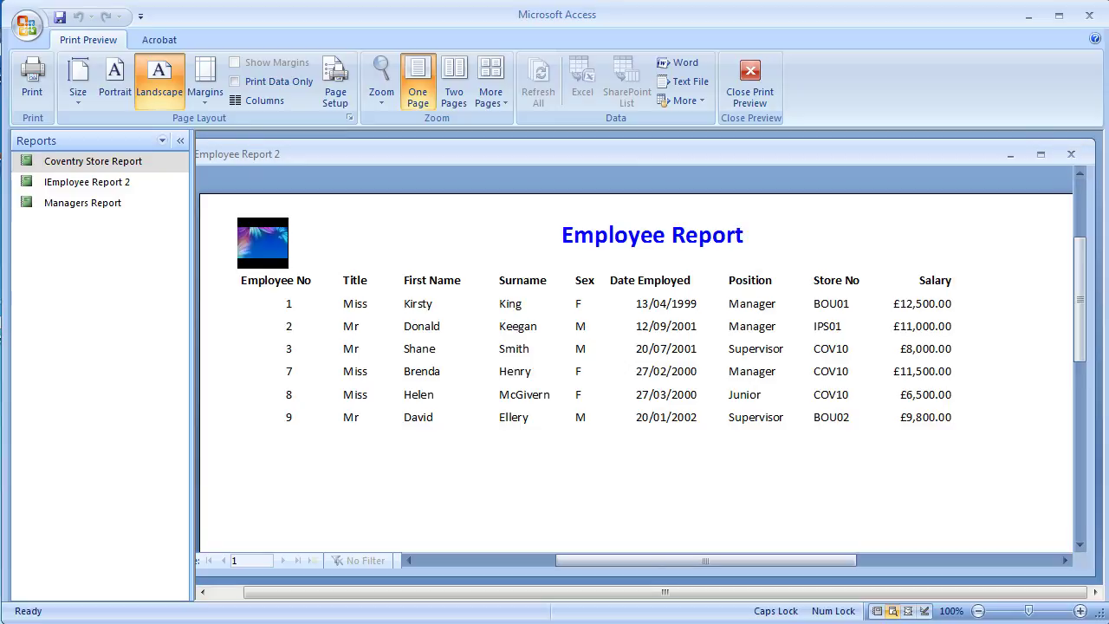
pyautogui.click(1069, 158)
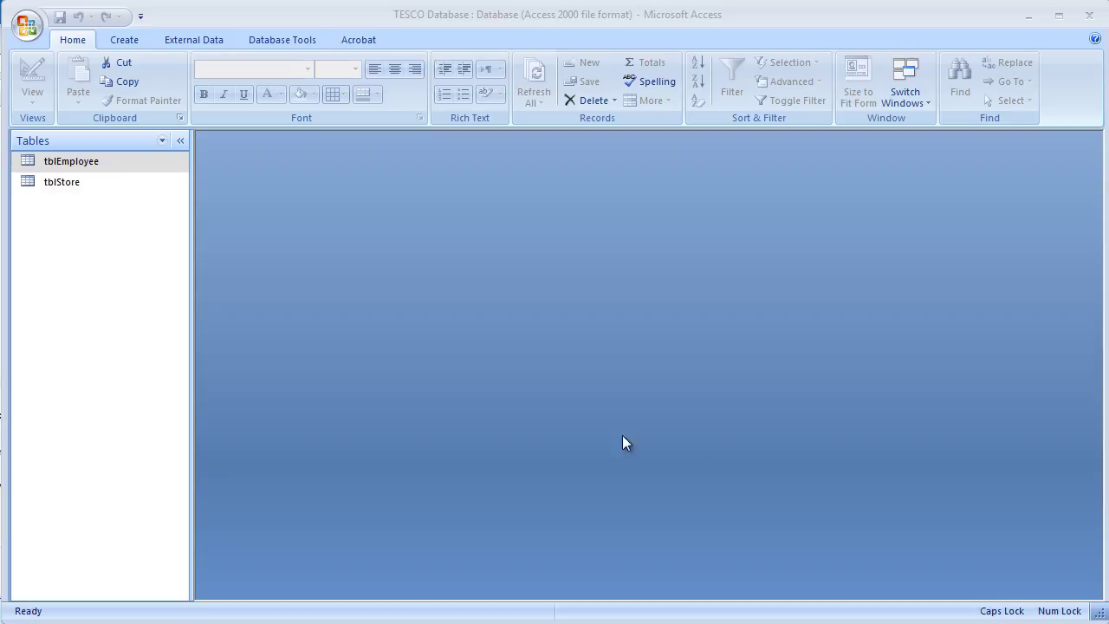
# Review the fields of the tblStore table, close it, and filter the navigation list to reports
pyautogui.doubleClick(59, 184)
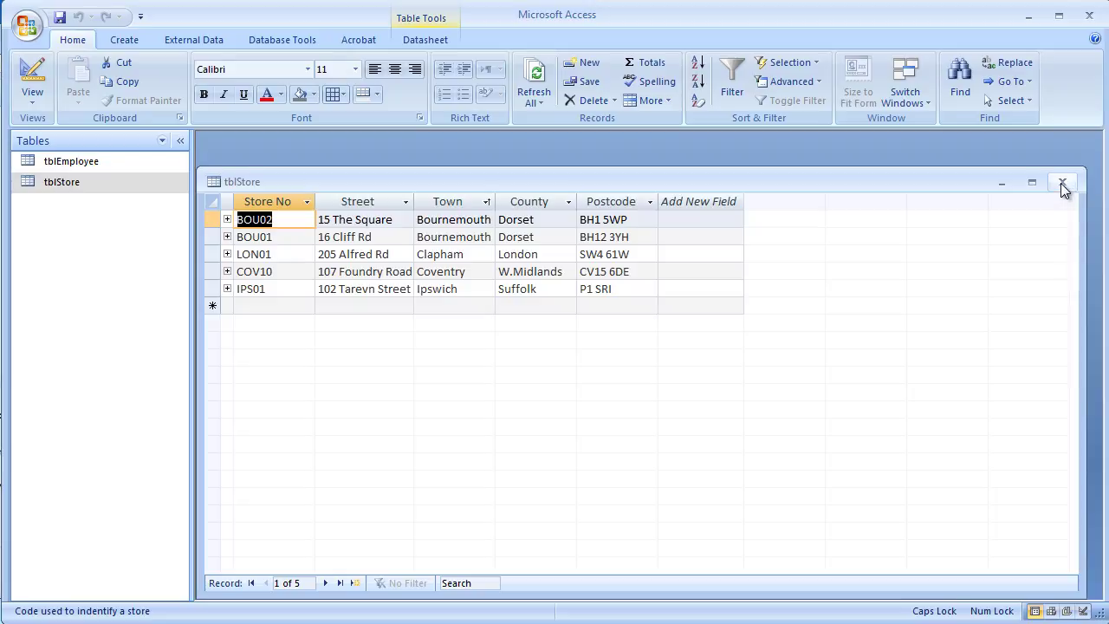
pyautogui.click(1062, 184)
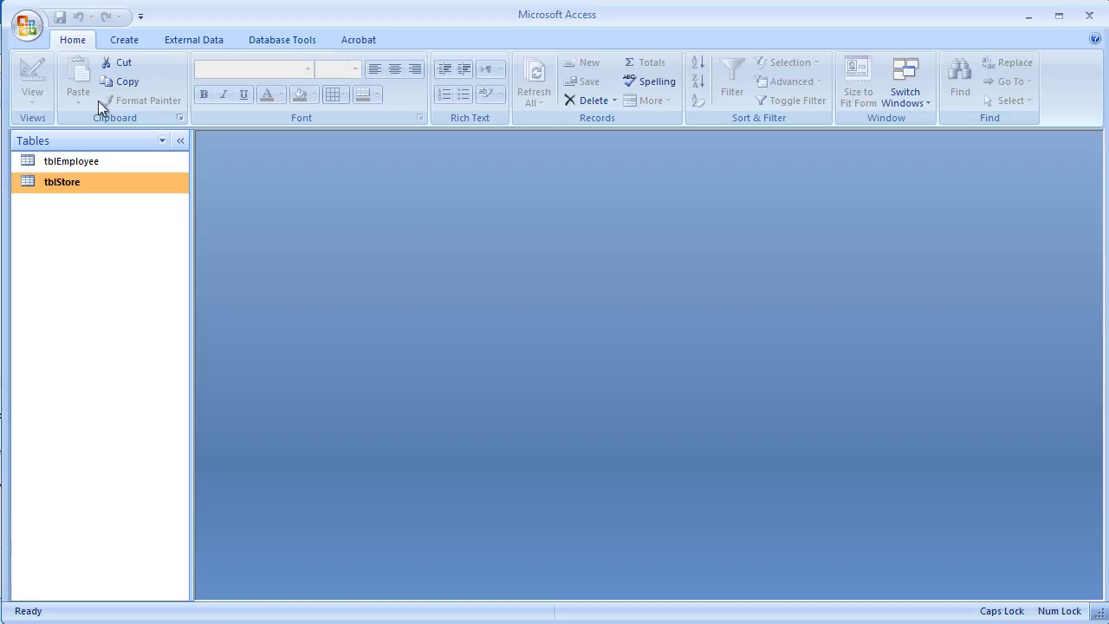
pyautogui.click(162, 141)
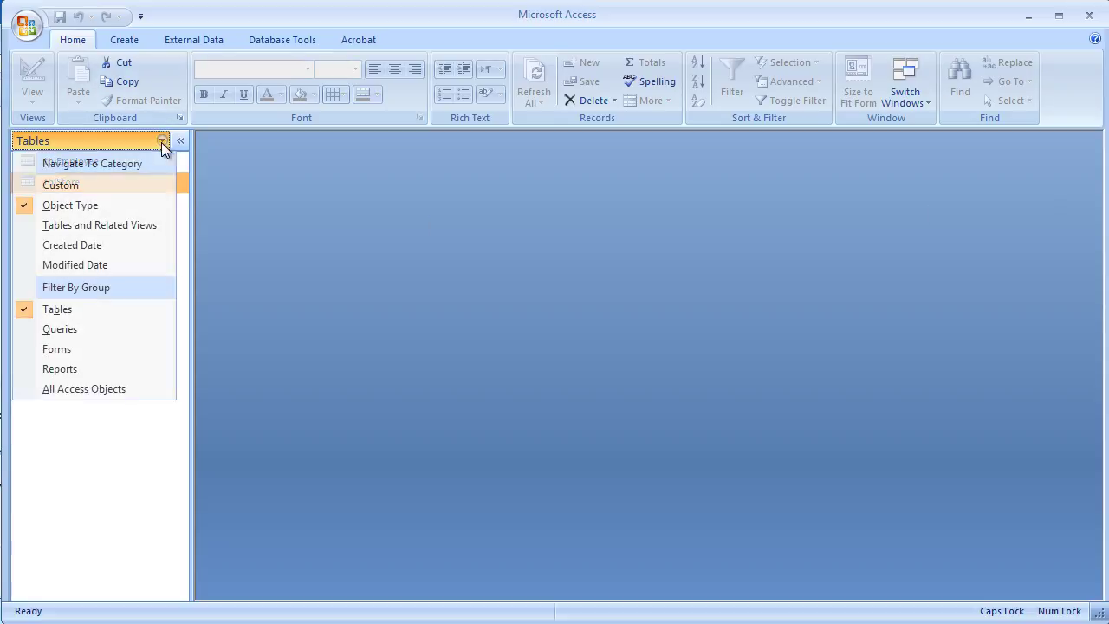
pyautogui.click(60, 370)
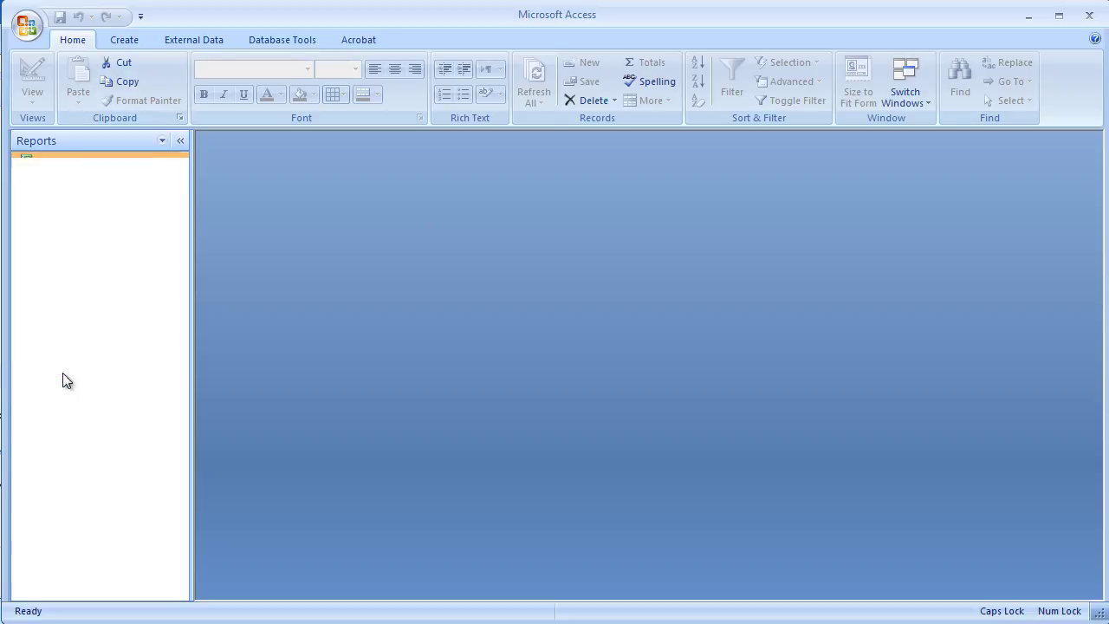
# Start a new report with the Report Wizard, including all fields from the tblStore table
pyautogui.click(121, 40)
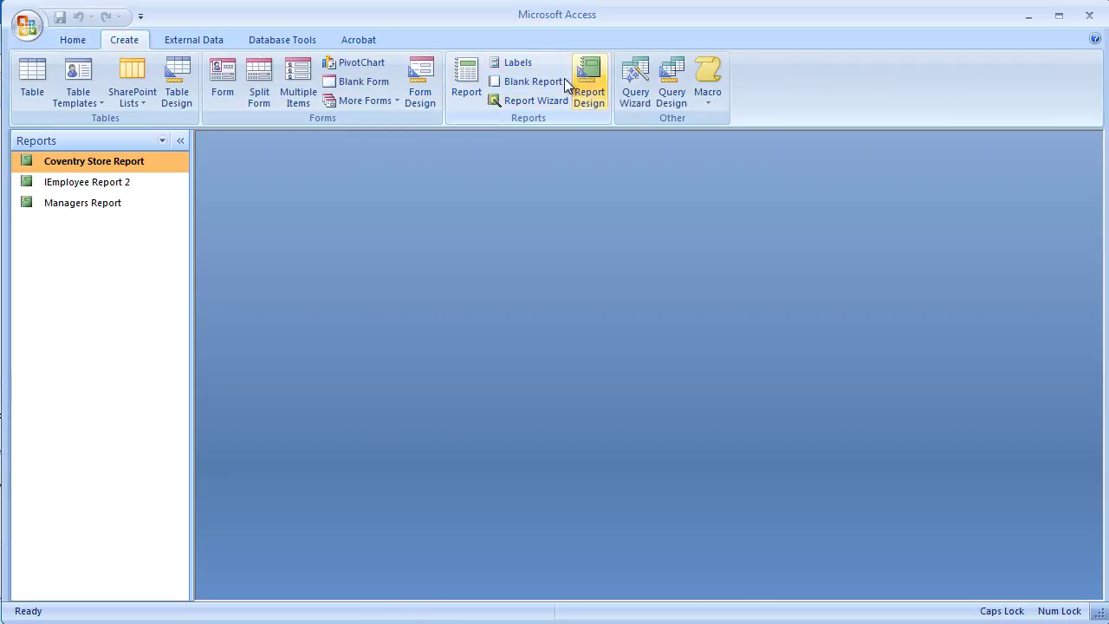
pyautogui.click(535, 100)
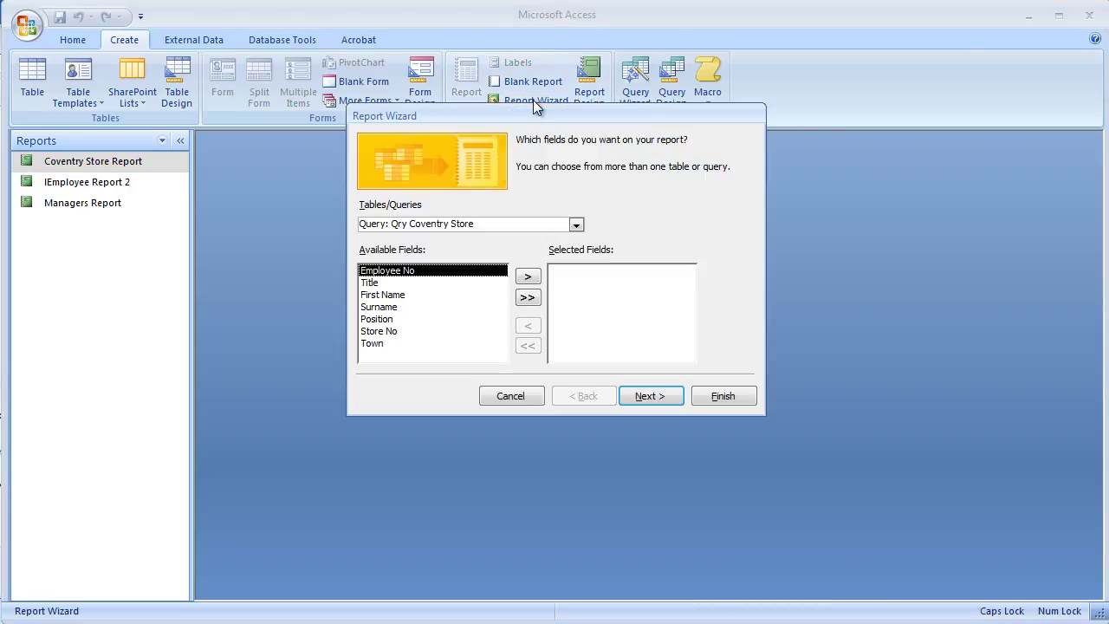
pyautogui.click(576, 224)
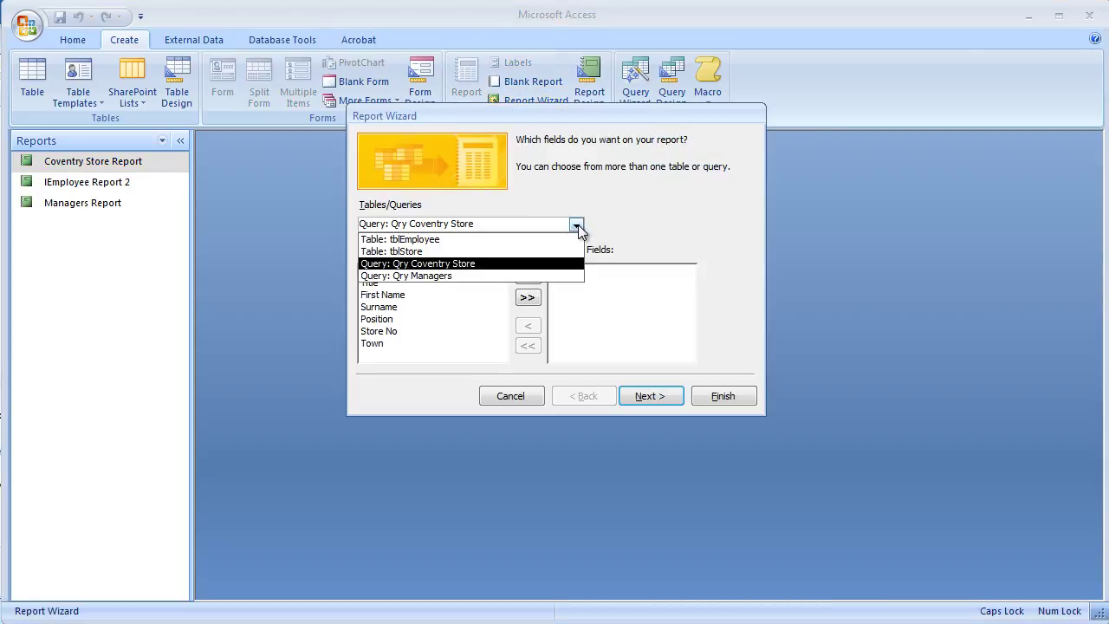
pyautogui.click(411, 253)
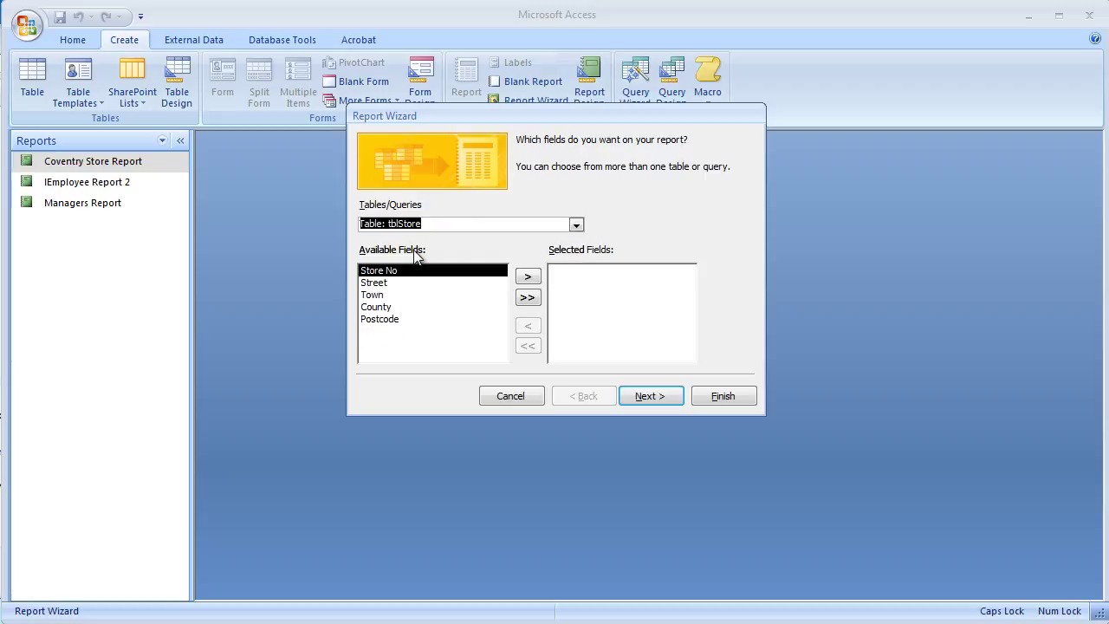
pyautogui.click(529, 299)
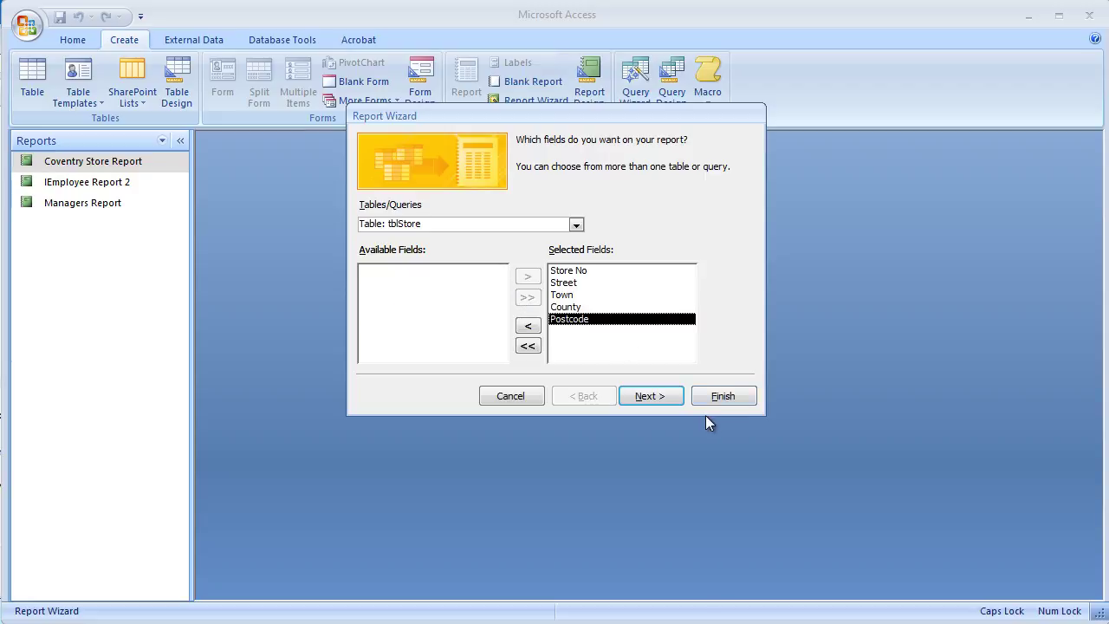
pyautogui.click(646, 394)
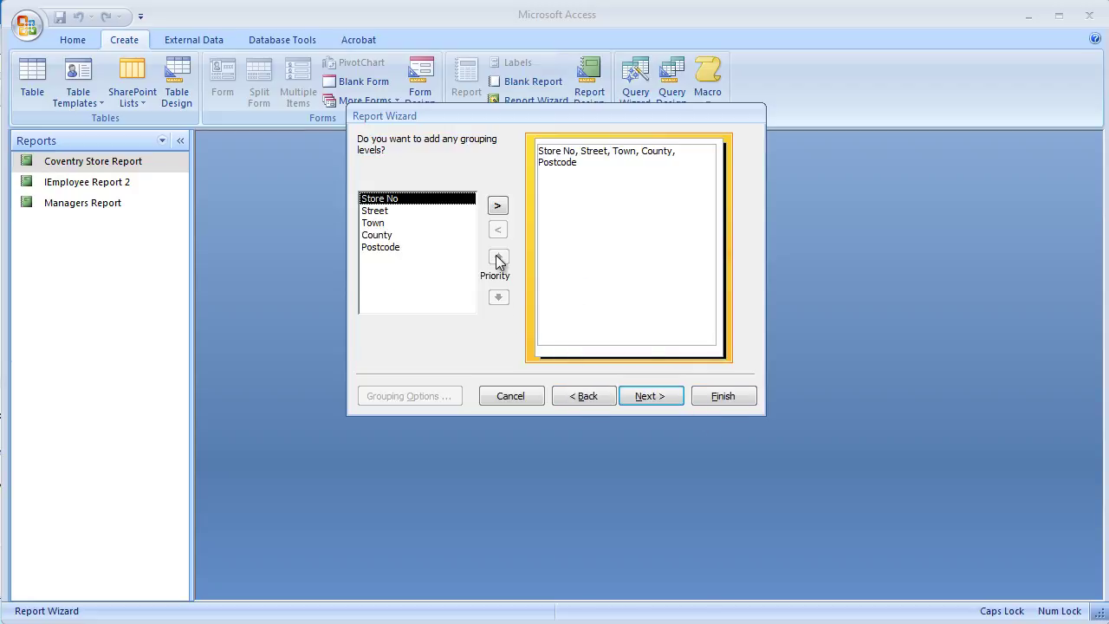
# Leave the report without grouping levels, and sort its records by Store No in ascending order
pyautogui.click(648, 398)
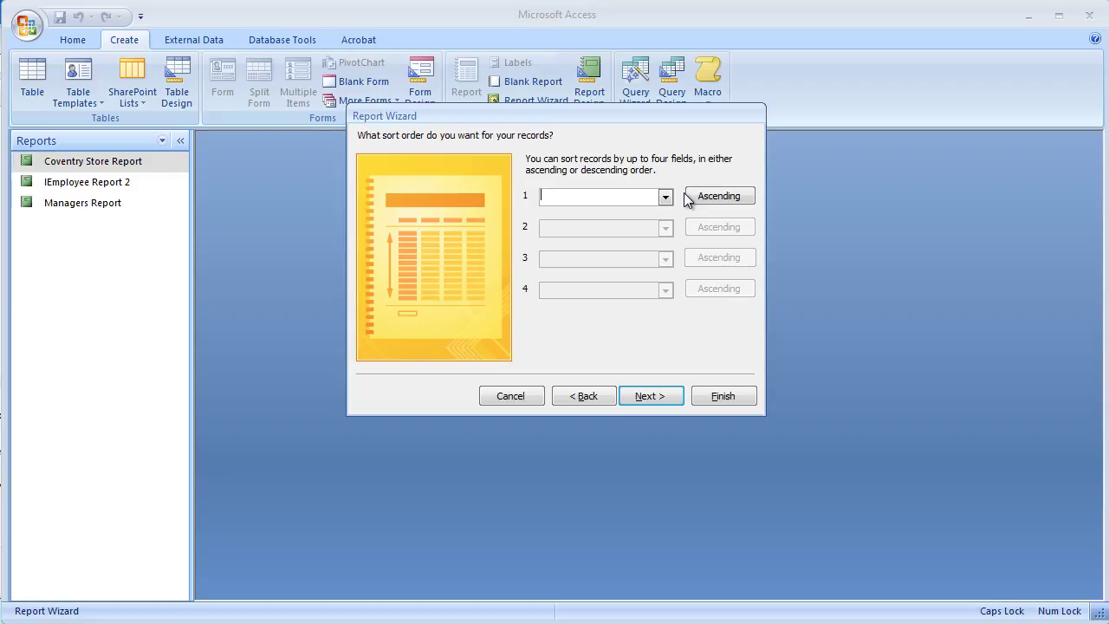
pyautogui.click(666, 198)
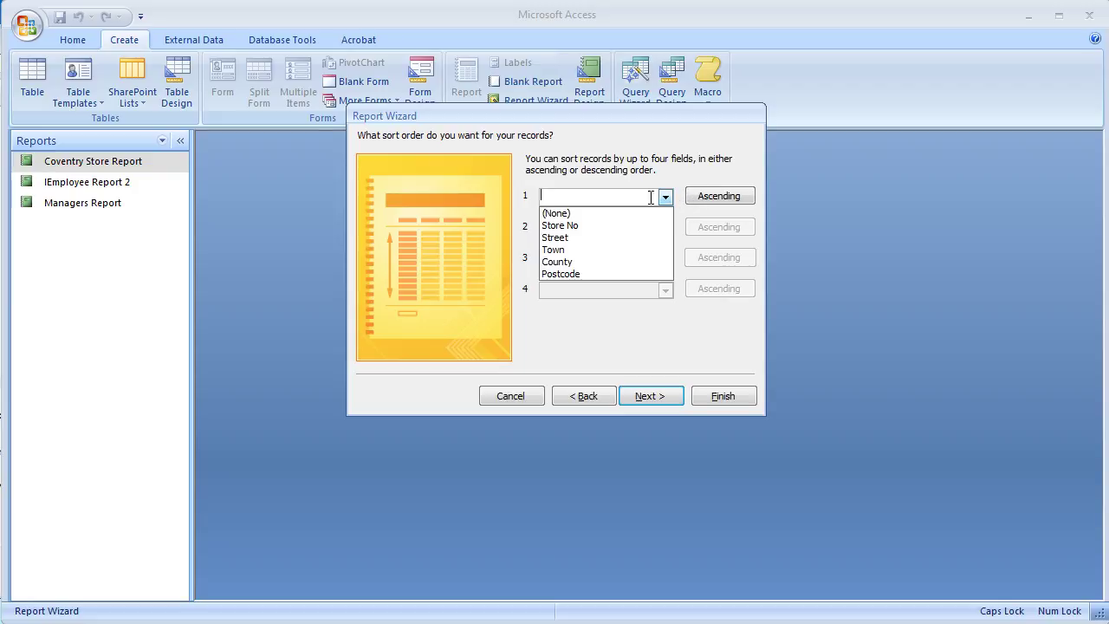
pyautogui.click(572, 226)
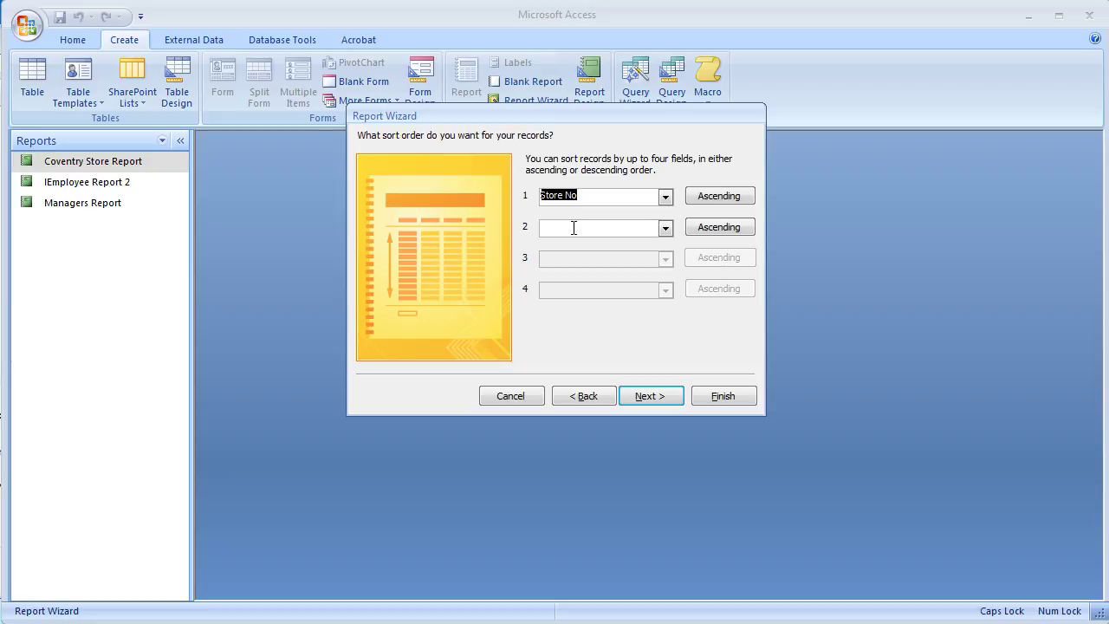
pyautogui.click(656, 400)
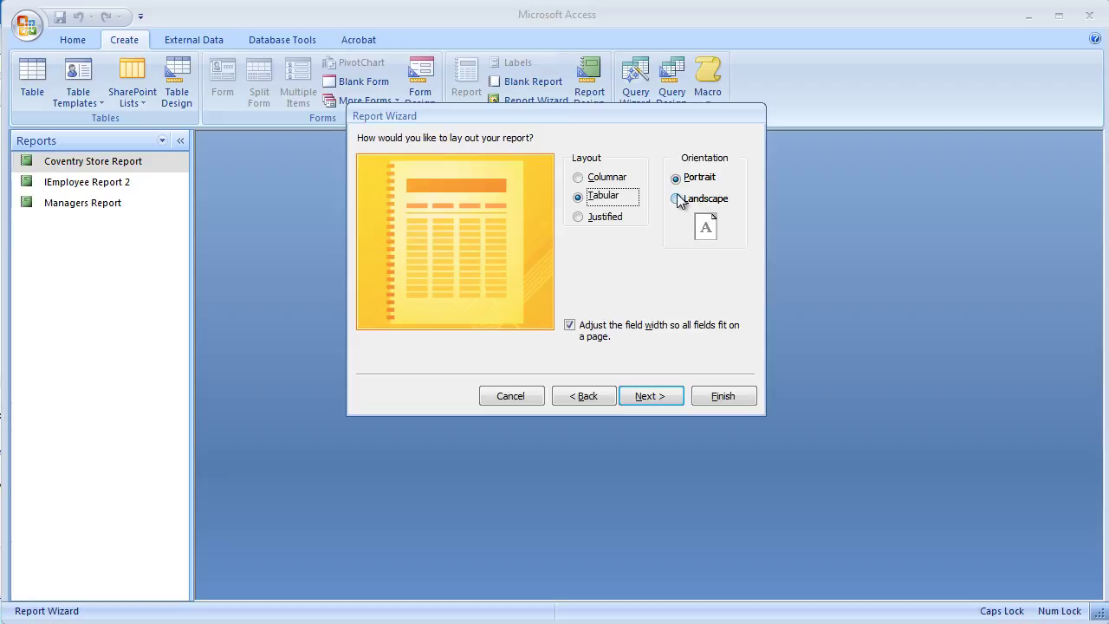
# Lay out the report as tabular in landscape orientation, using the None style
pyautogui.click(676, 199)
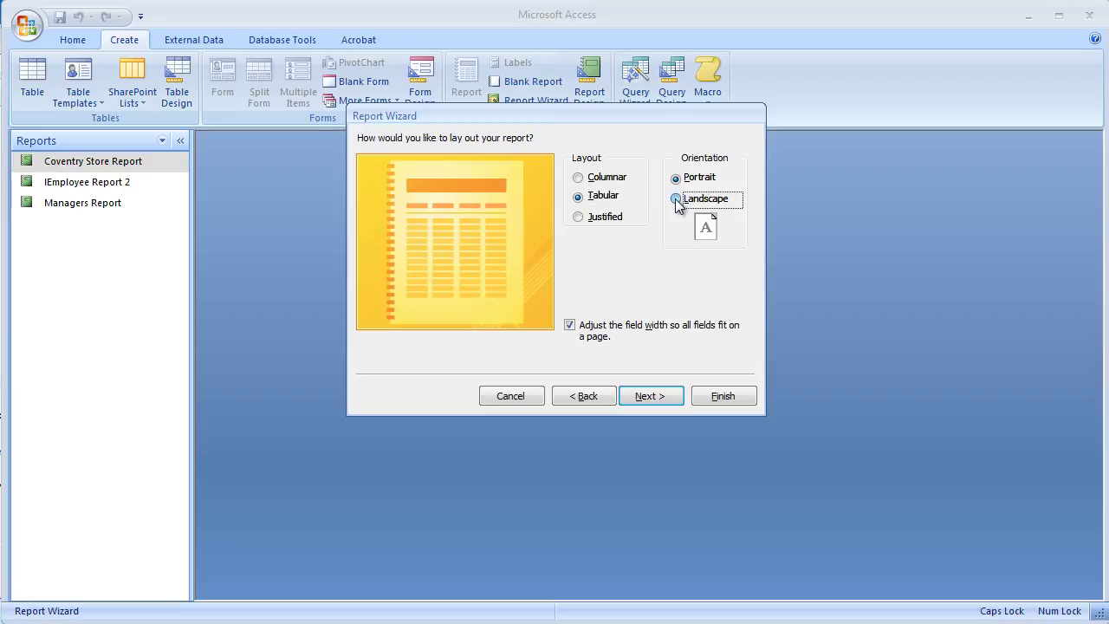
pyautogui.click(647, 397)
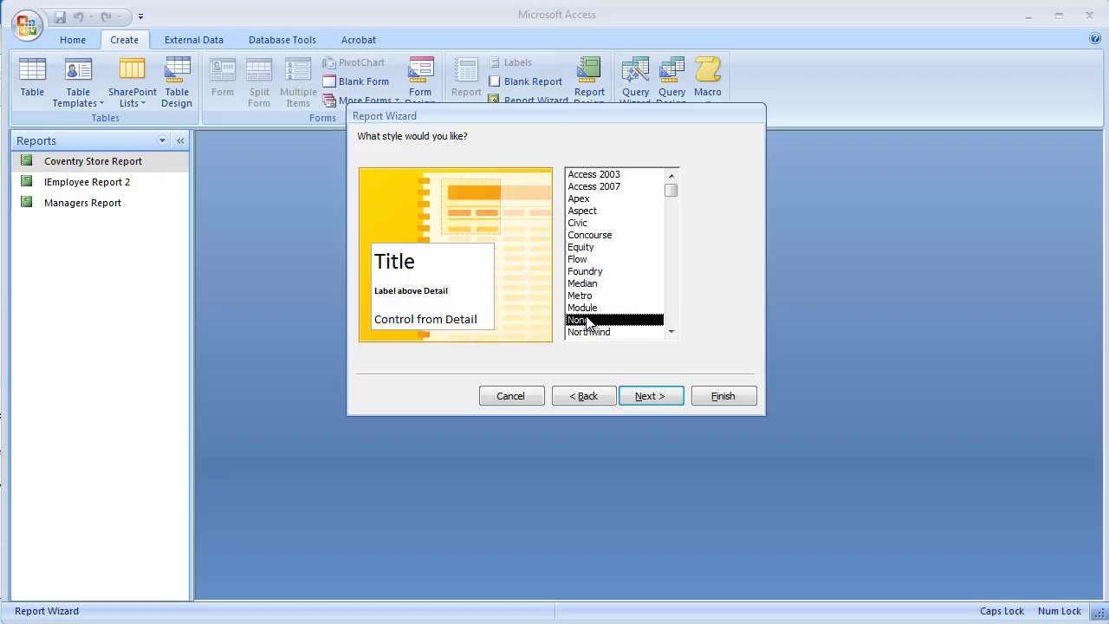
pyautogui.click(654, 396)
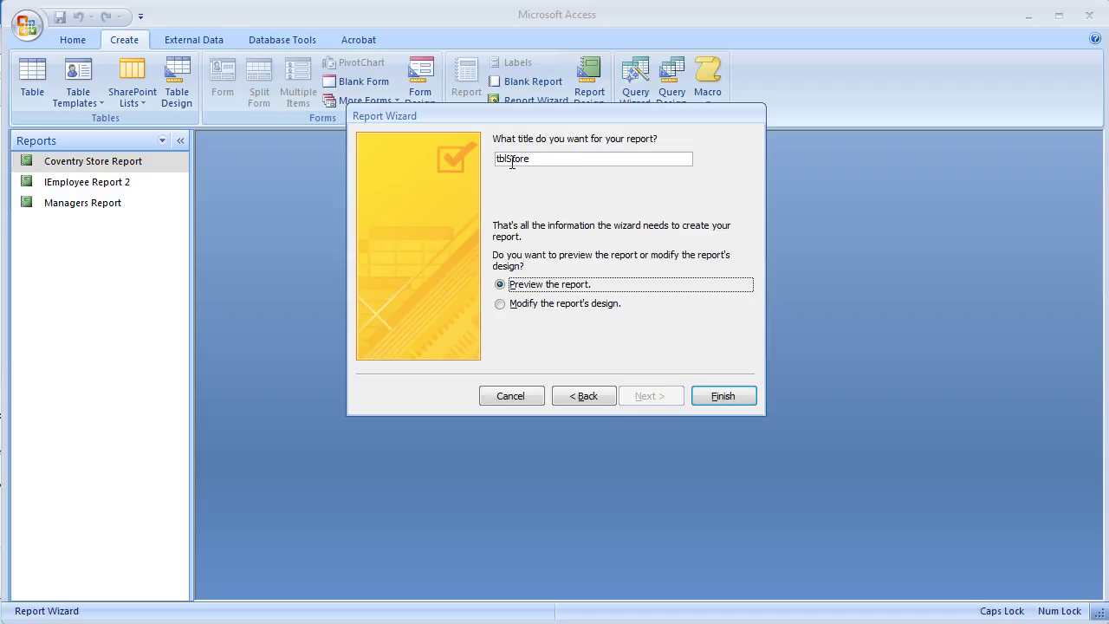
# Title the report Store REPORT 3 and finish the wizard with a preview of the report
pyautogui.moveTo(512, 160); pyautogui.dragTo(474, 160)
pyautogui.press('BackSpace')
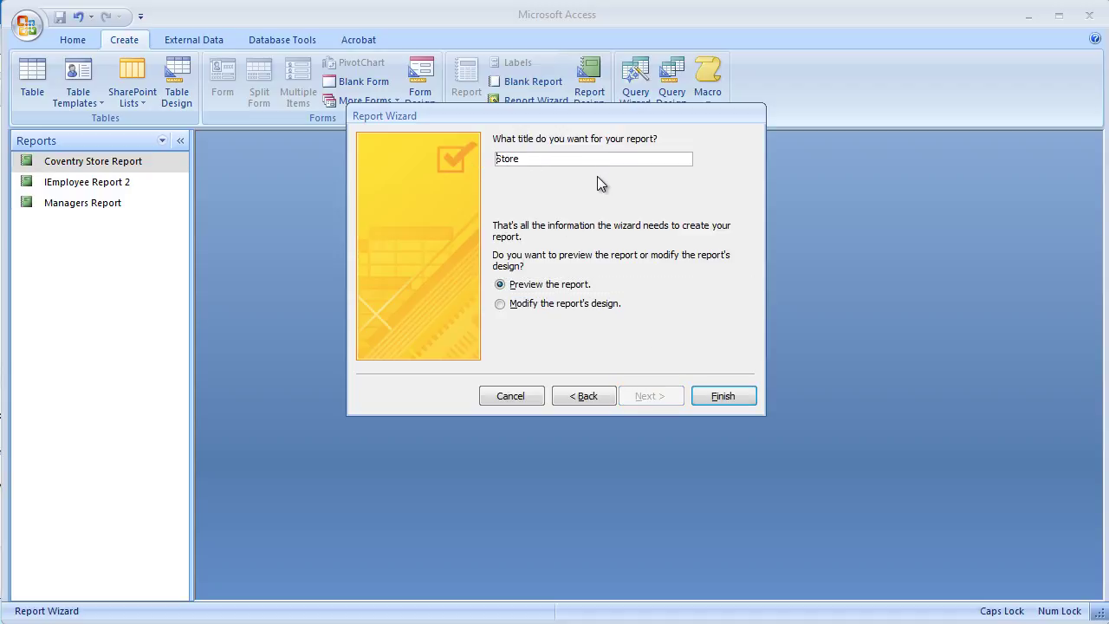
pyautogui.click(553, 163)
pyautogui.write('REPORT 3')
pyautogui.click(722, 395)
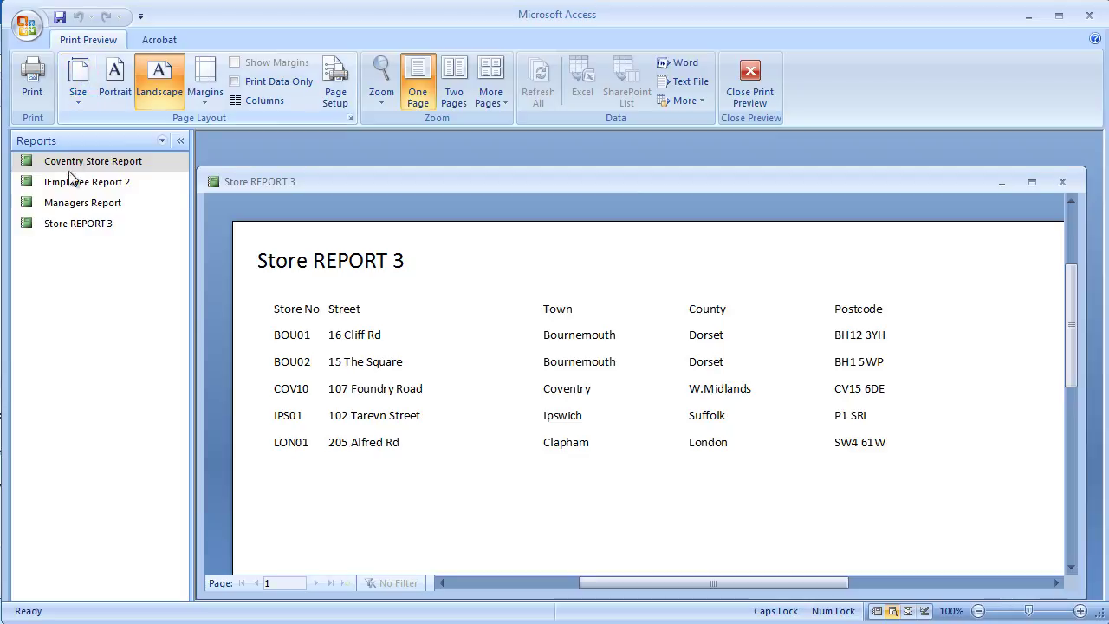
pyautogui.click(100, 164)
pyautogui.click(98, 182)
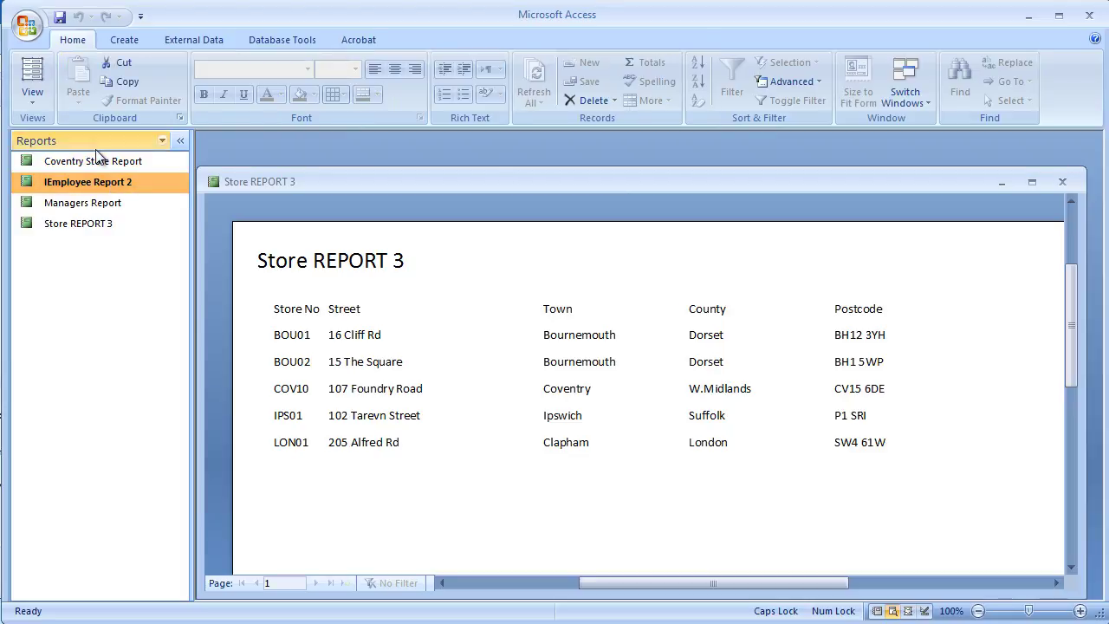
pyautogui.click(162, 141)
pyautogui.click(182, 159)
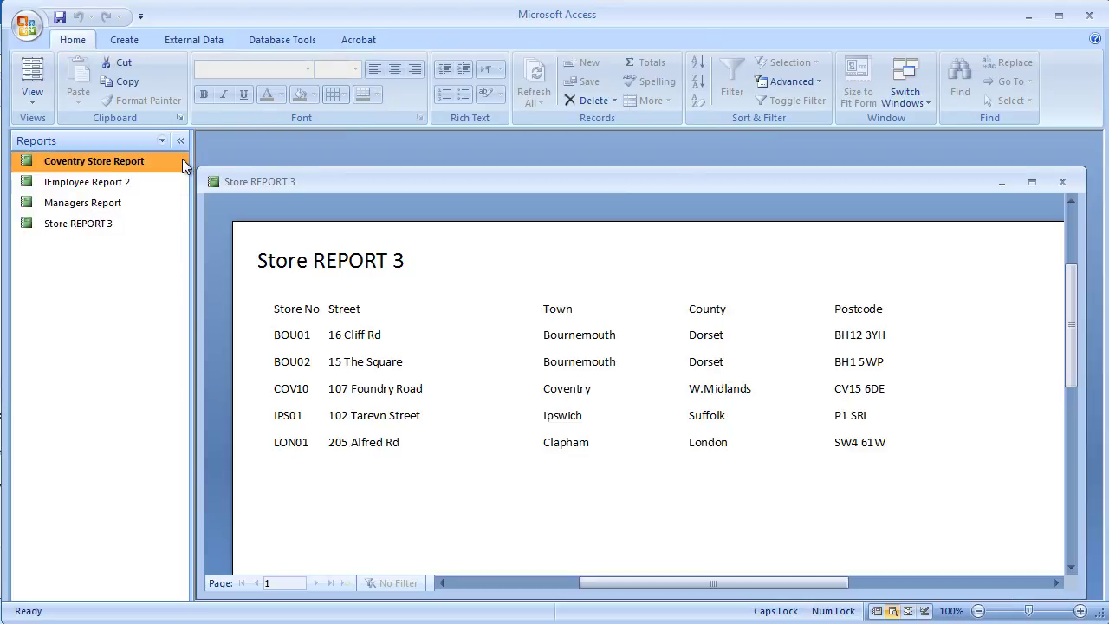
# Switch Store REPORT 3 to Layout View for editing
pyautogui.click(33, 87)
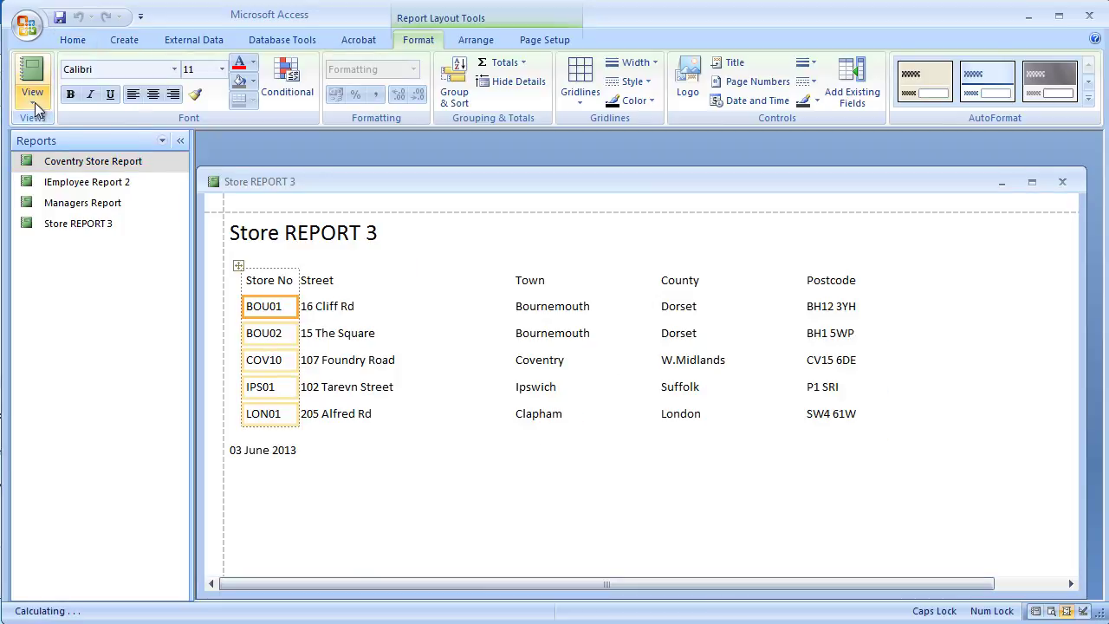
pyautogui.click(33, 103)
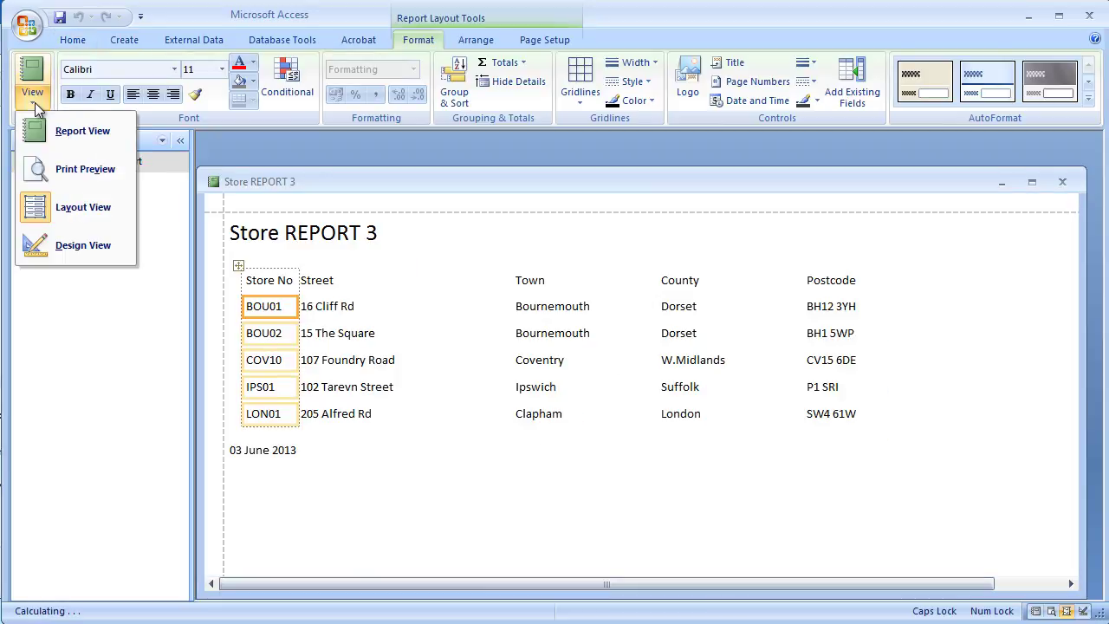
pyautogui.click(73, 208)
# Change the heading text inside the report to Store Report
pyautogui.click(343, 234)
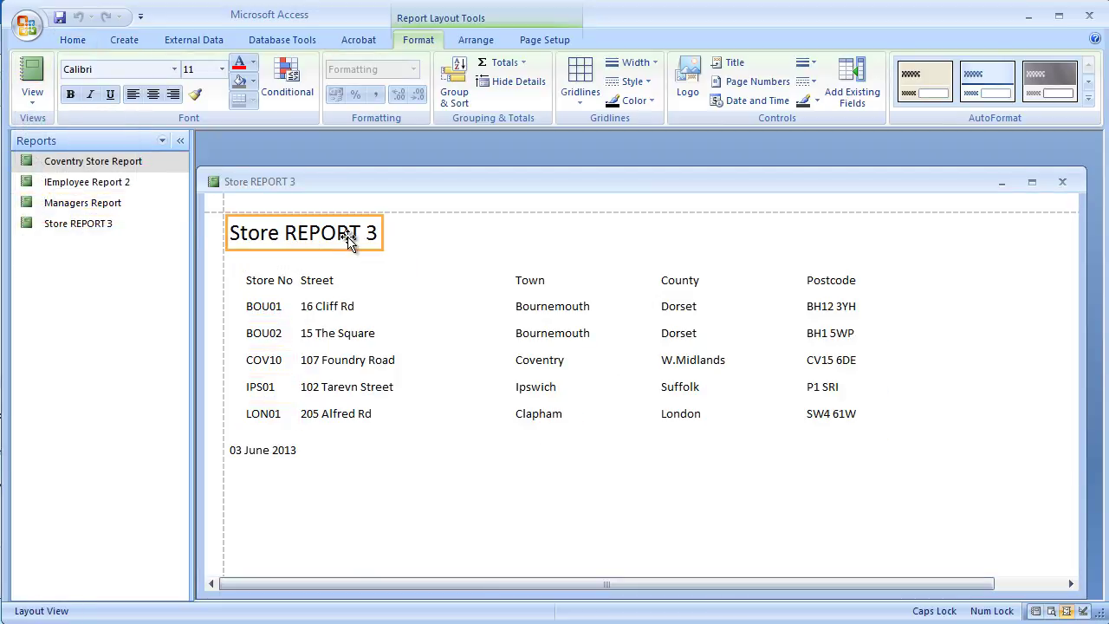
pyautogui.click(285, 232)
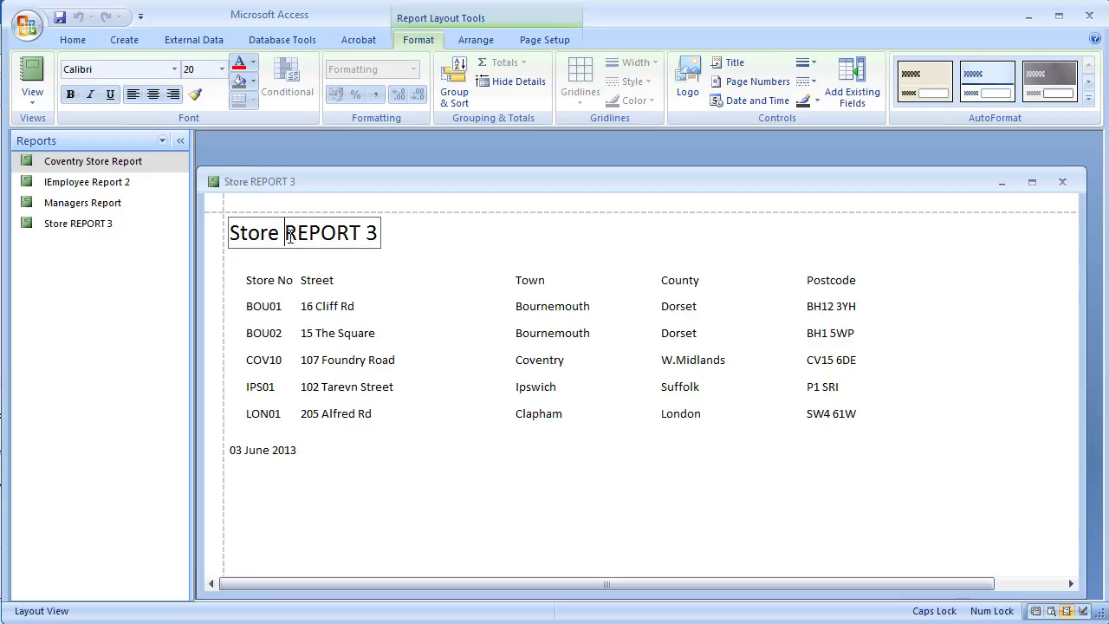
pyautogui.moveTo(286, 234); pyautogui.dragTo(392, 245)
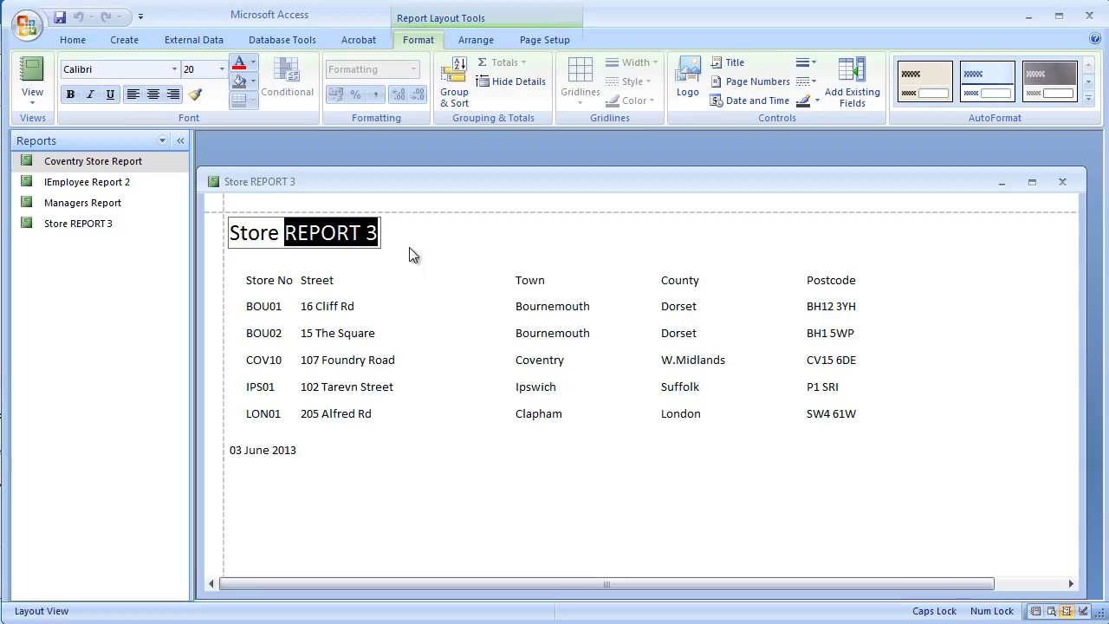
pyautogui.write('RE')
pyautogui.press('BackSpace')
pyautogui.press('BackSpace')
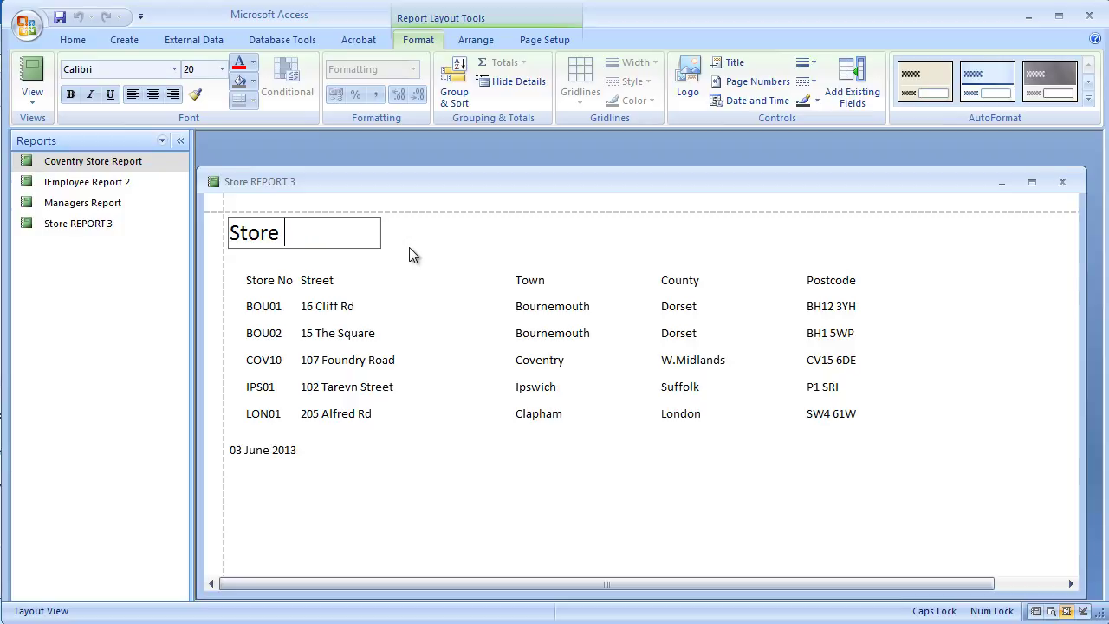
pyautogui.write('R')
pyautogui.press('capslock')
pyautogui.write('ep')
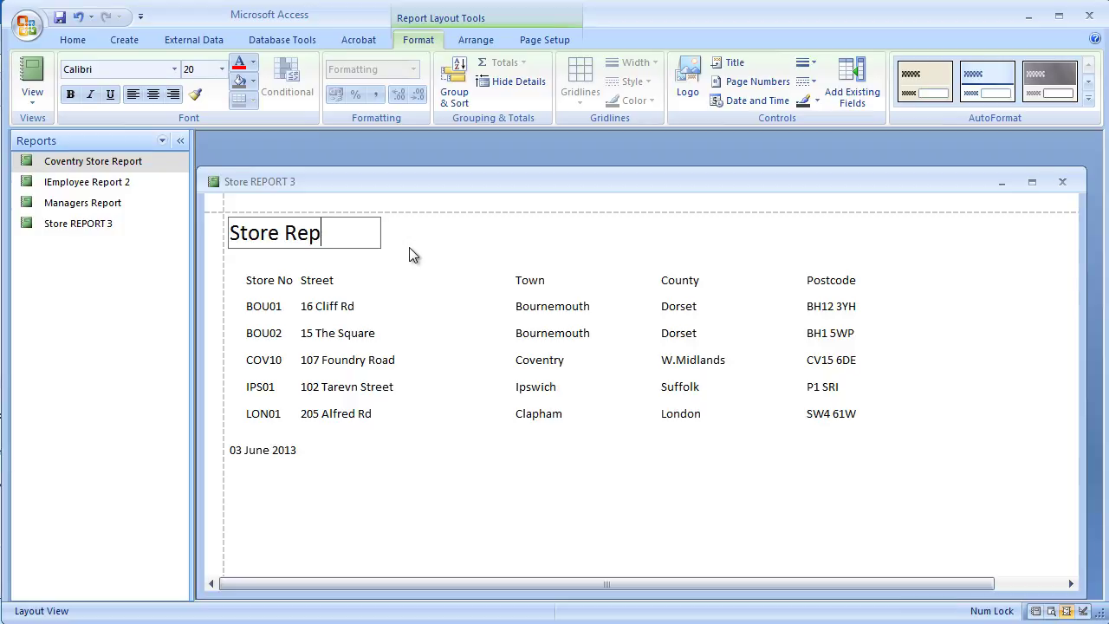
pyautogui.write('ort')
pyautogui.click(403, 249)
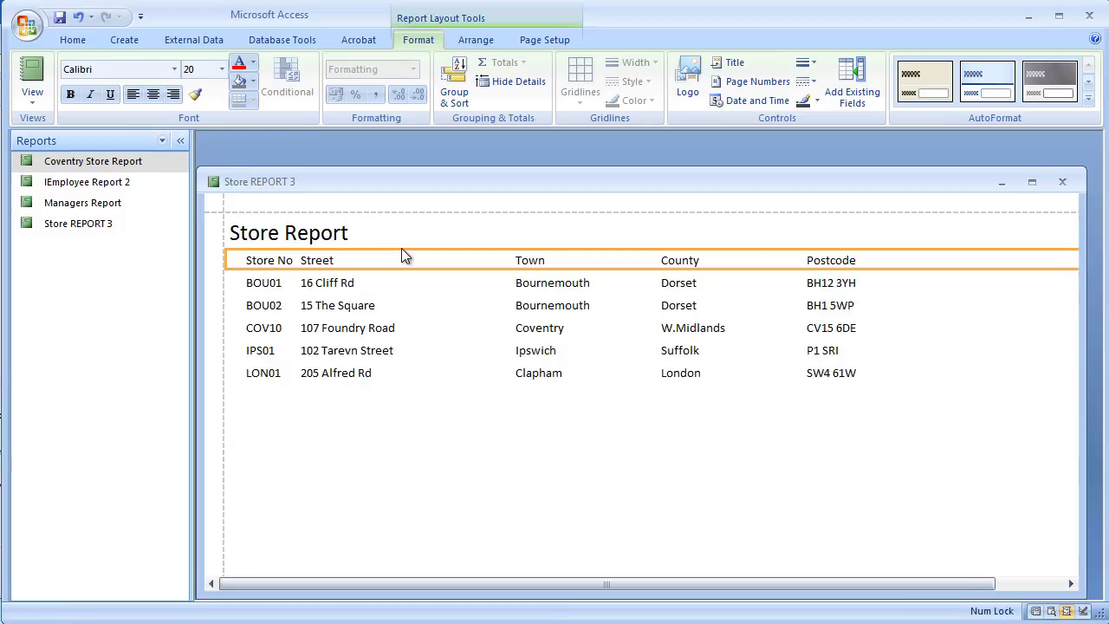
# Widen the report heading box to span all the columns, and centre its text
pyautogui.click(360, 234)
pyautogui.moveTo(381, 232); pyautogui.dragTo(864, 233)
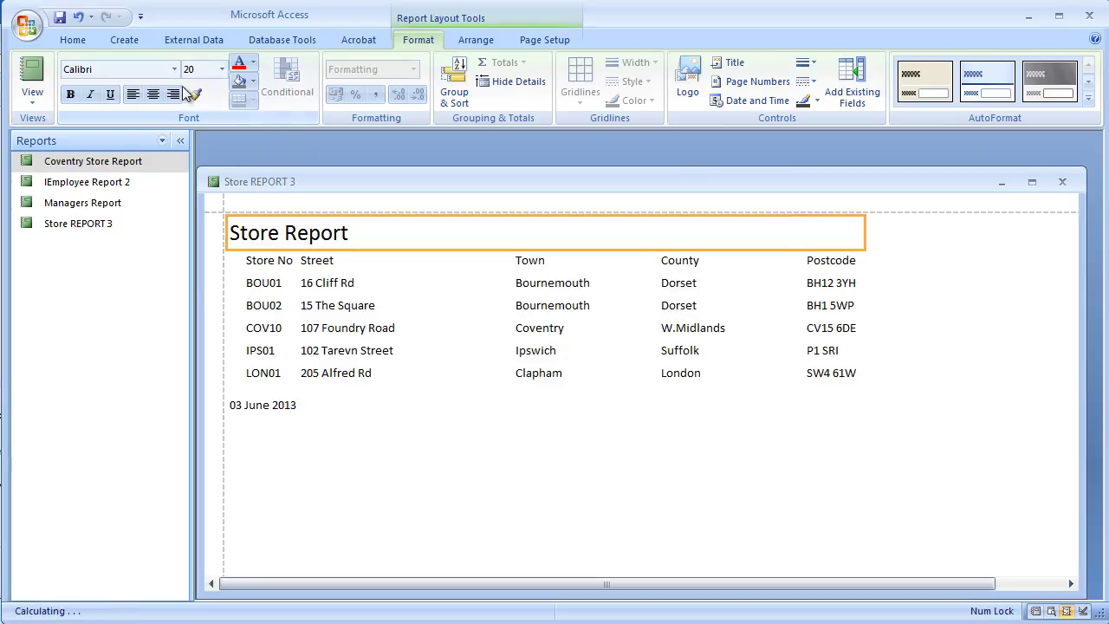
pyautogui.click(147, 97)
# Format the report heading in blue, bold, with font size 22
pyautogui.click(253, 62)
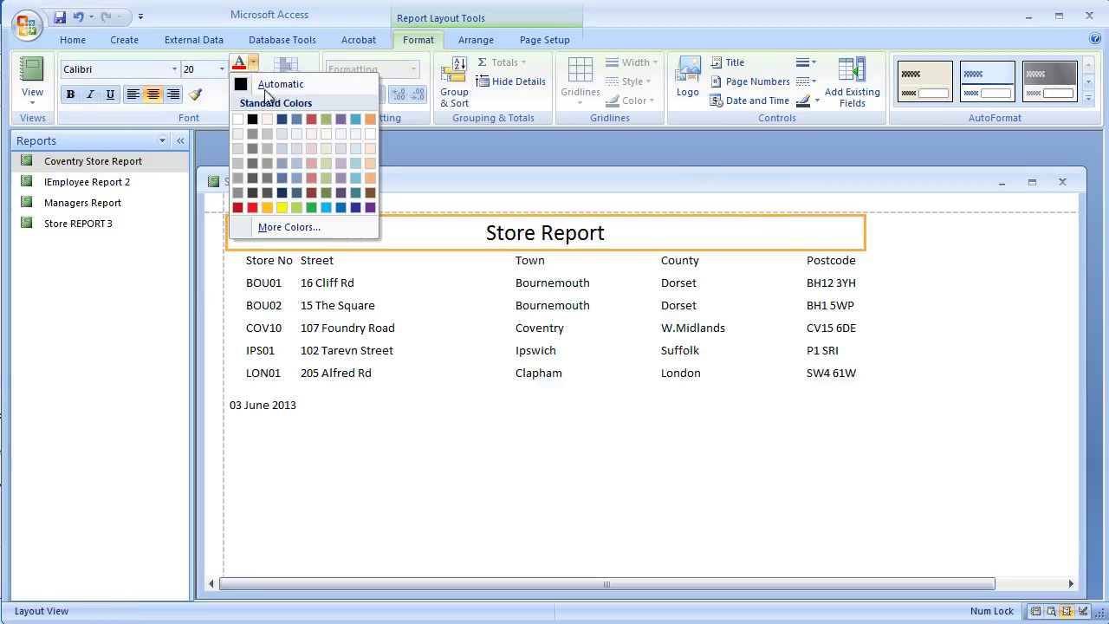
pyautogui.click(296, 226)
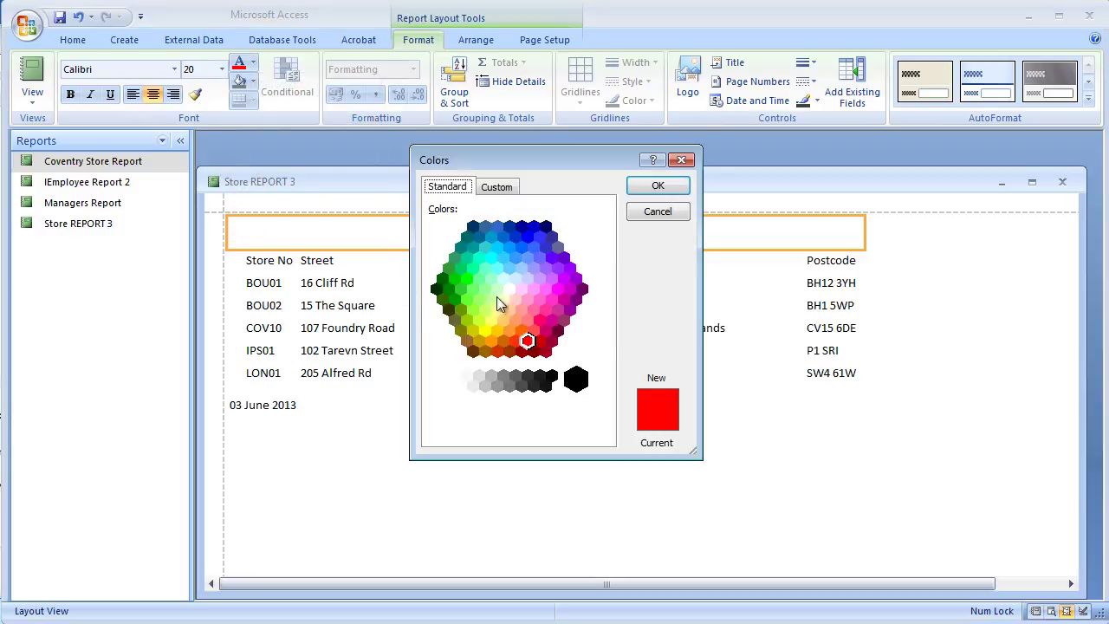
pyautogui.click(528, 236)
pyautogui.click(646, 187)
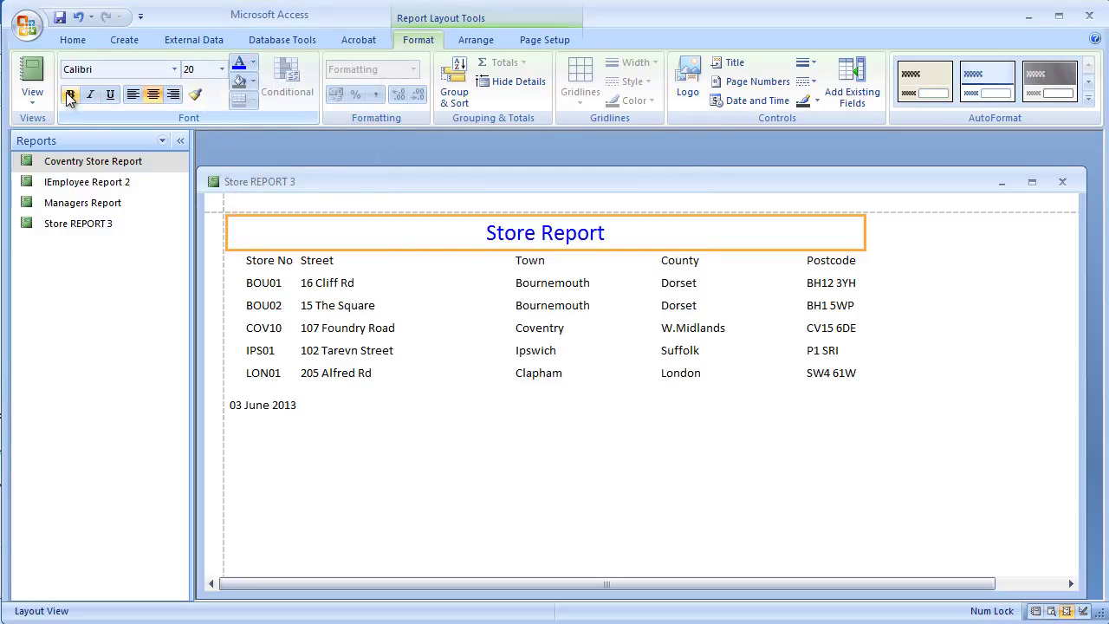
pyautogui.click(222, 70)
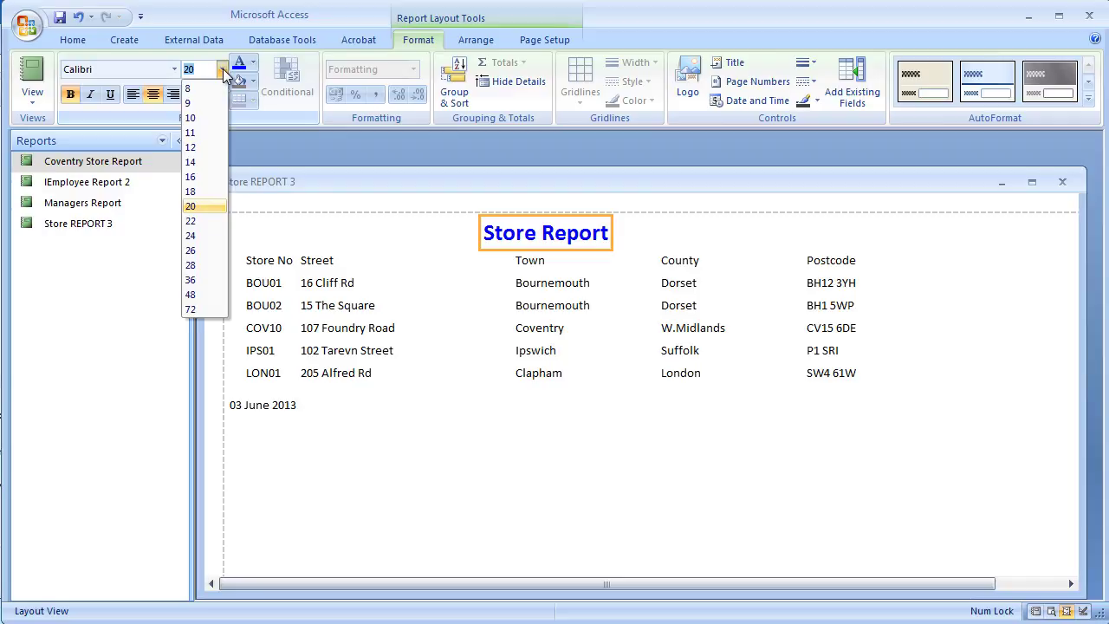
pyautogui.click(191, 221)
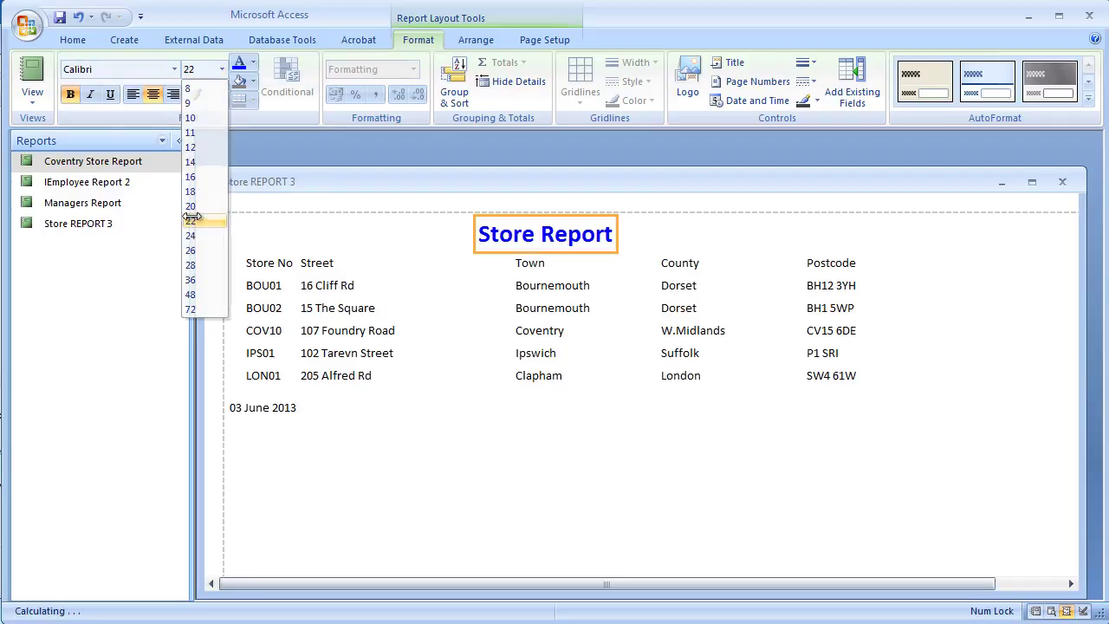
# Make the Store No, Street, Town, County and Postcode column headings bold and left-aligned
pyautogui.click(269, 260)
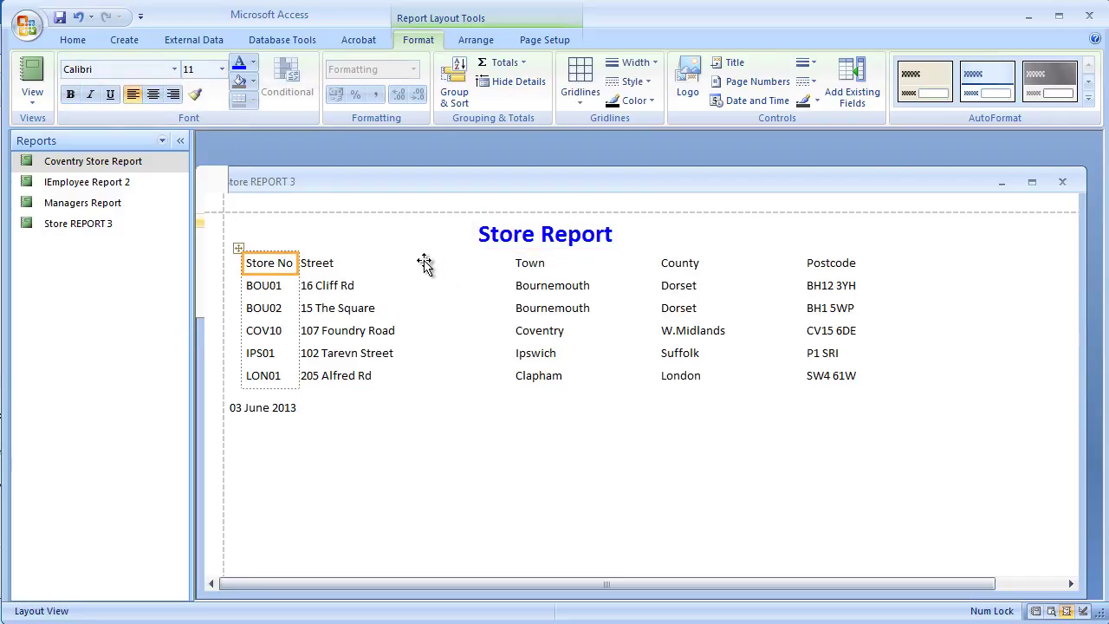
pyautogui.keyDown('shift'); pyautogui.click(331, 265); pyautogui.keyUp('shift')
pyautogui.keyDown('shift'); pyautogui.click(543, 267); pyautogui.keyUp('shift')
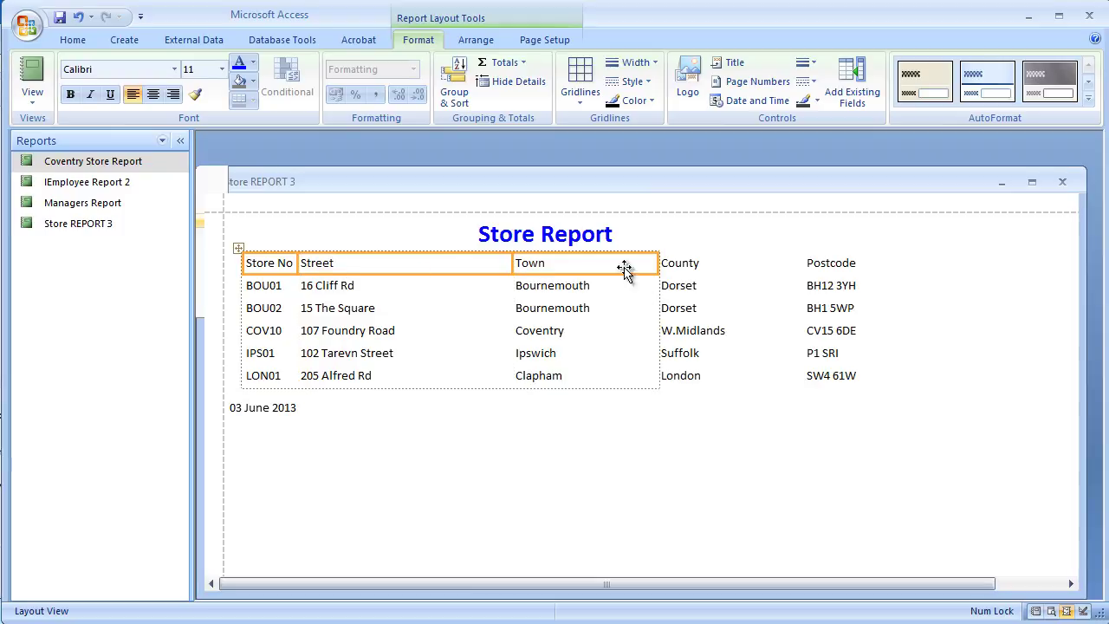
pyautogui.keyDown('shift'); pyautogui.click(674, 269); pyautogui.keyUp('shift')
pyautogui.keyDown('shift'); pyautogui.click(819, 265); pyautogui.keyUp('shift')
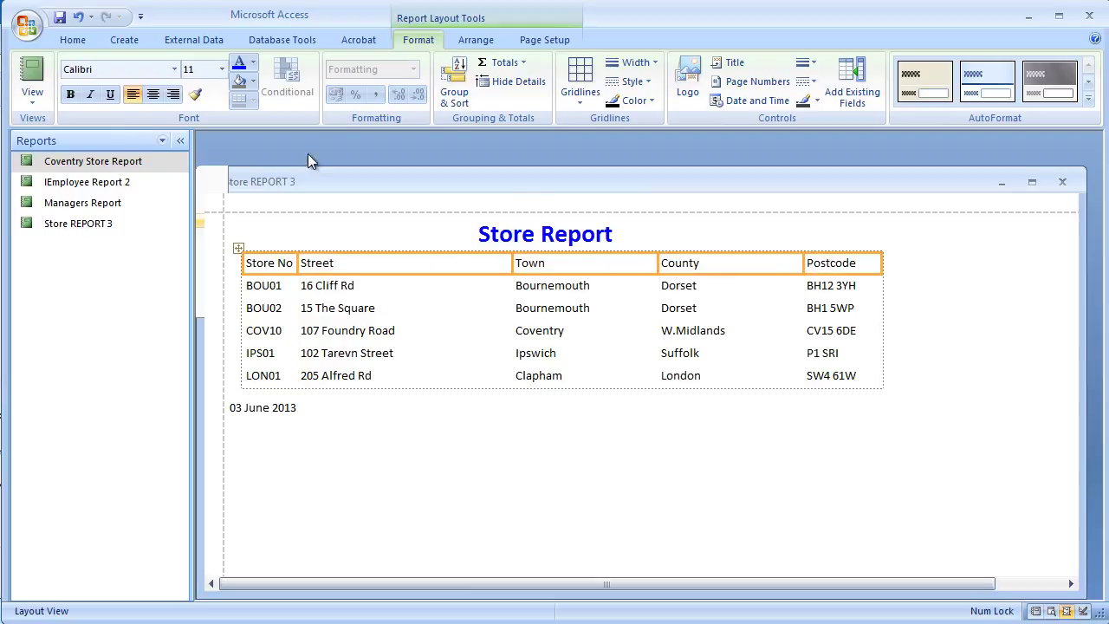
pyautogui.click(70, 94)
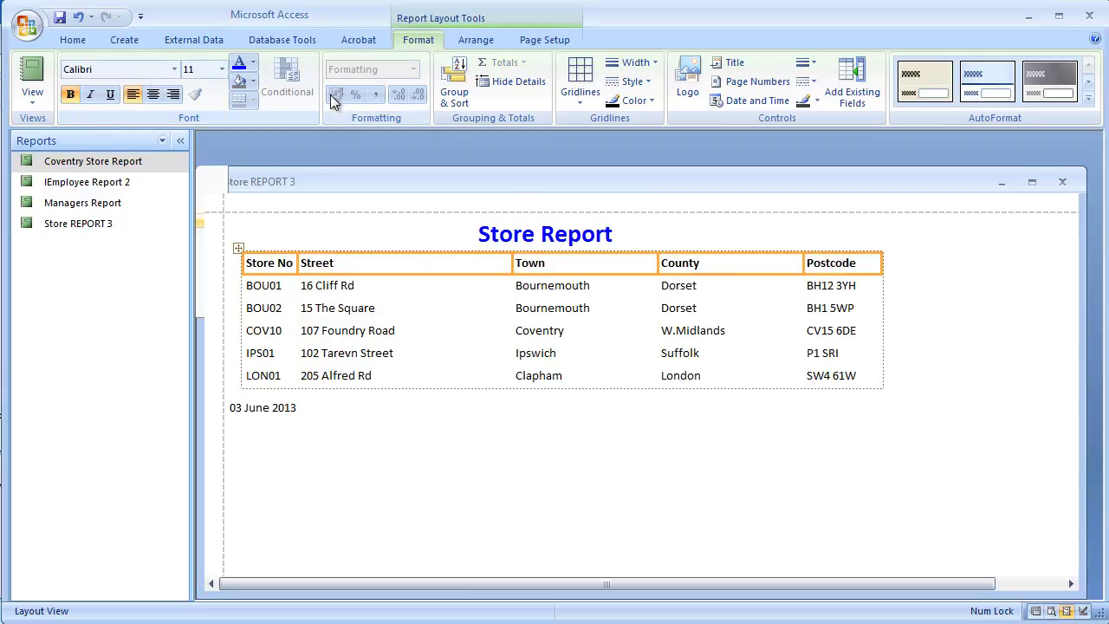
pyautogui.click(153, 96)
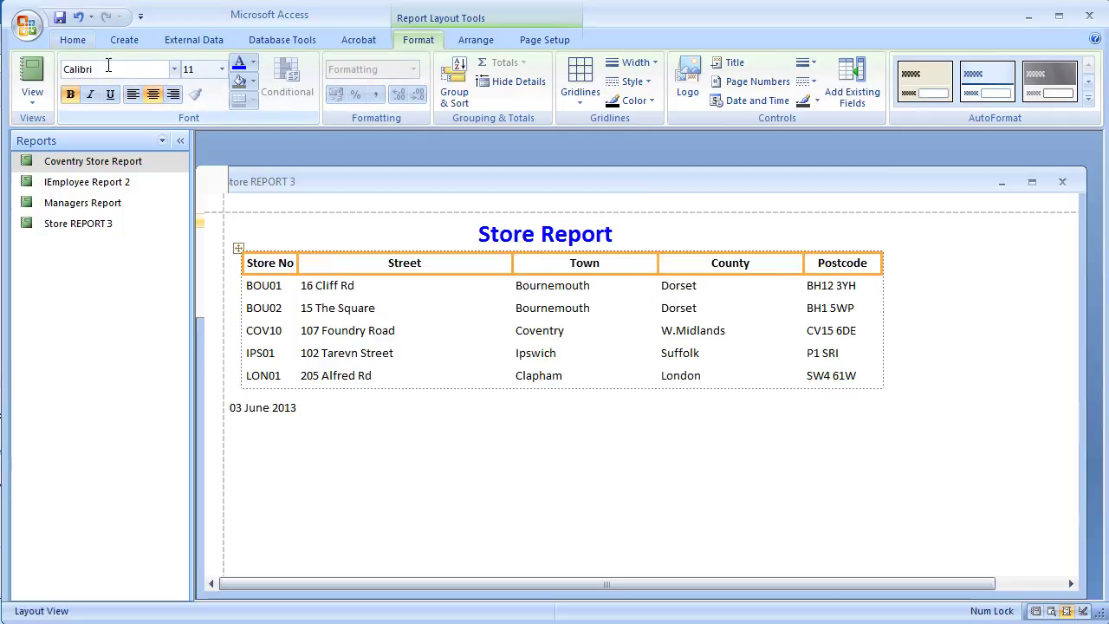
pyautogui.click(132, 96)
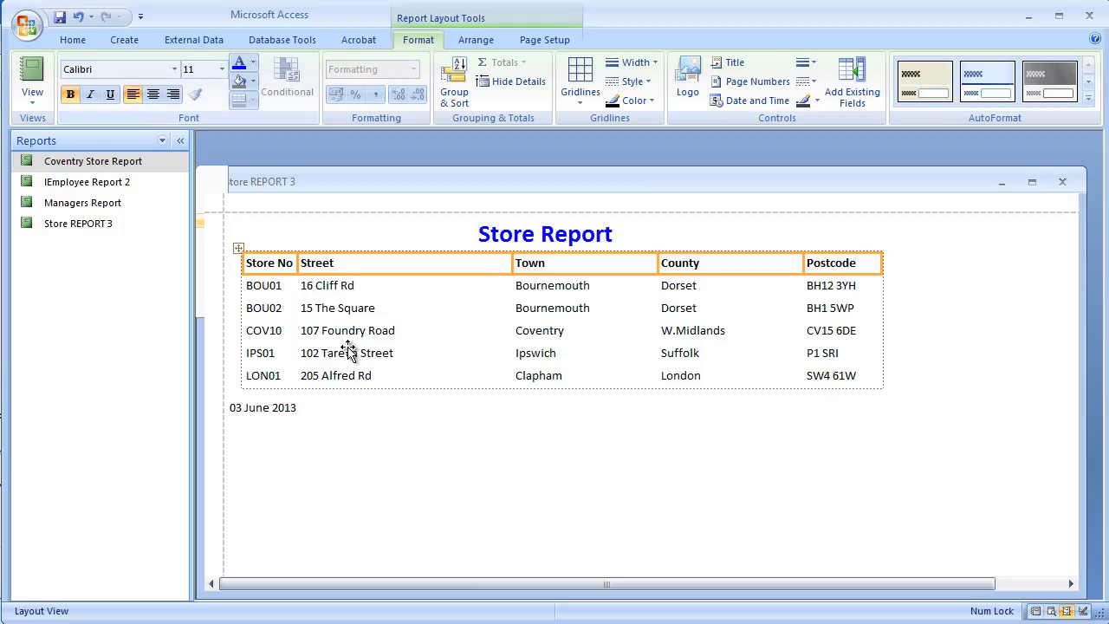
# Widen the Store No column by moving its border with the Street column, narrowing Street
pyautogui.click(830, 265)
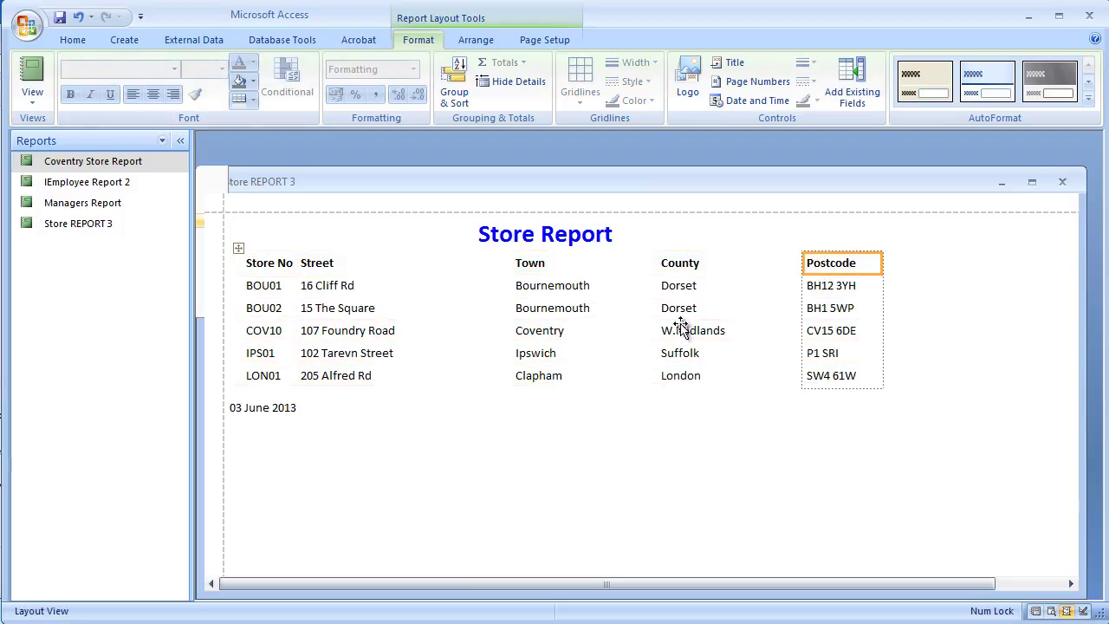
pyautogui.click(317, 257)
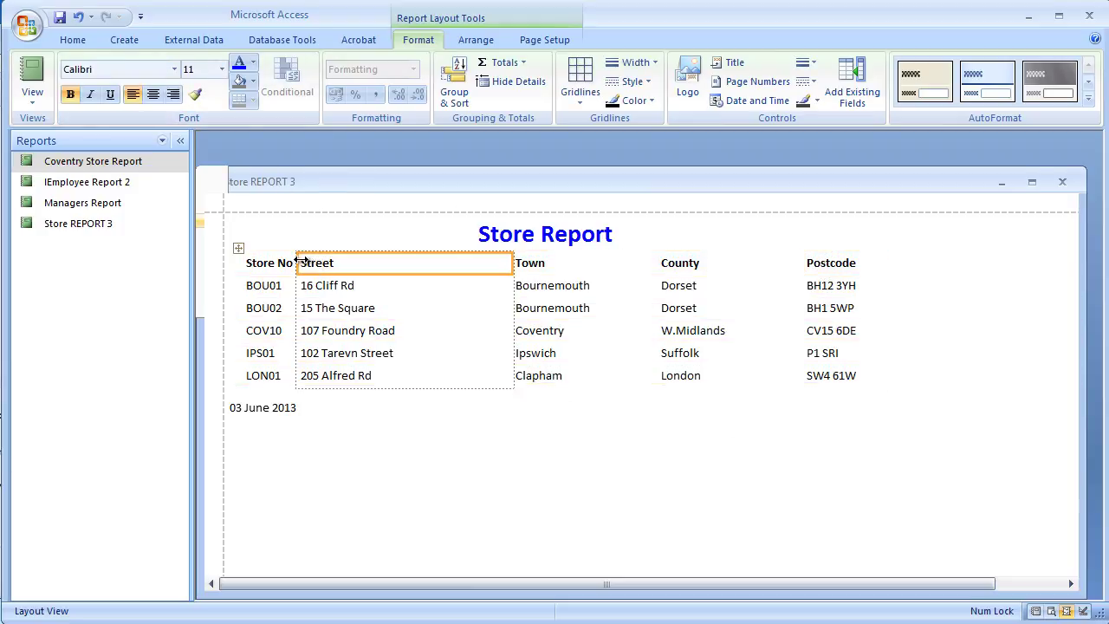
pyautogui.moveTo(296, 260); pyautogui.dragTo(371, 273)
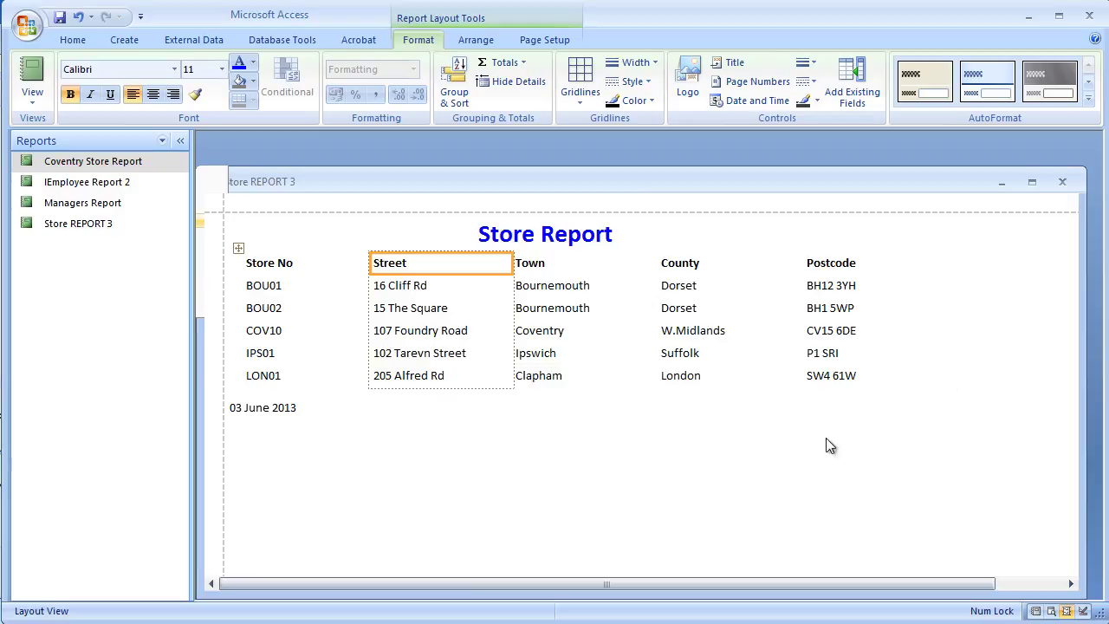
# Try the orange and the black AutoFormat styles on the store report
pyautogui.click(1089, 97)
pyautogui.click(1096, 128)
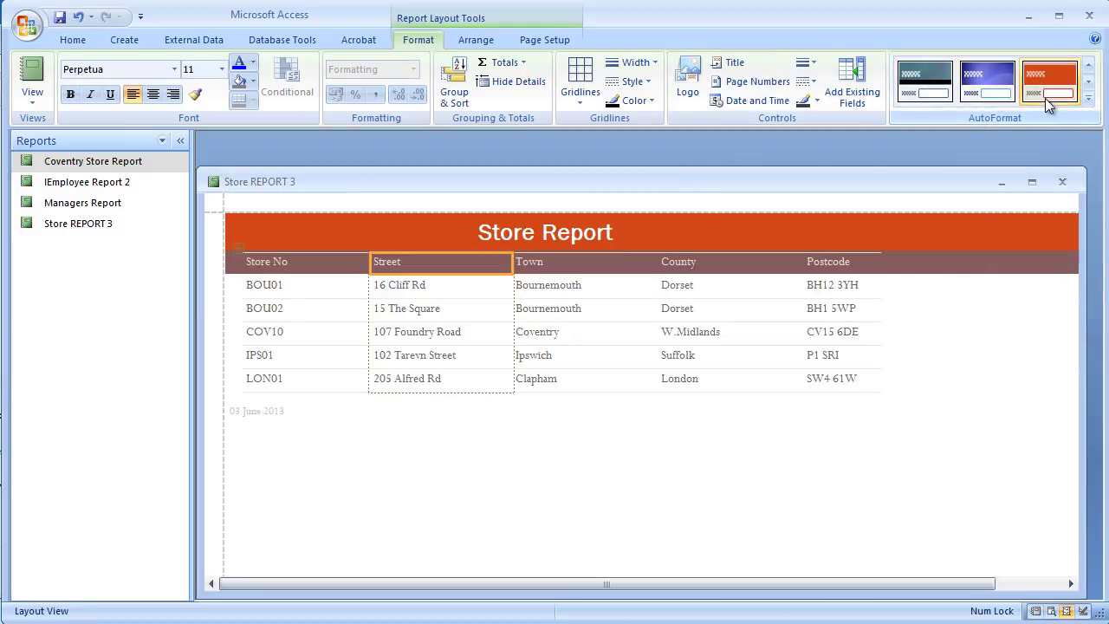
pyautogui.click(1089, 98)
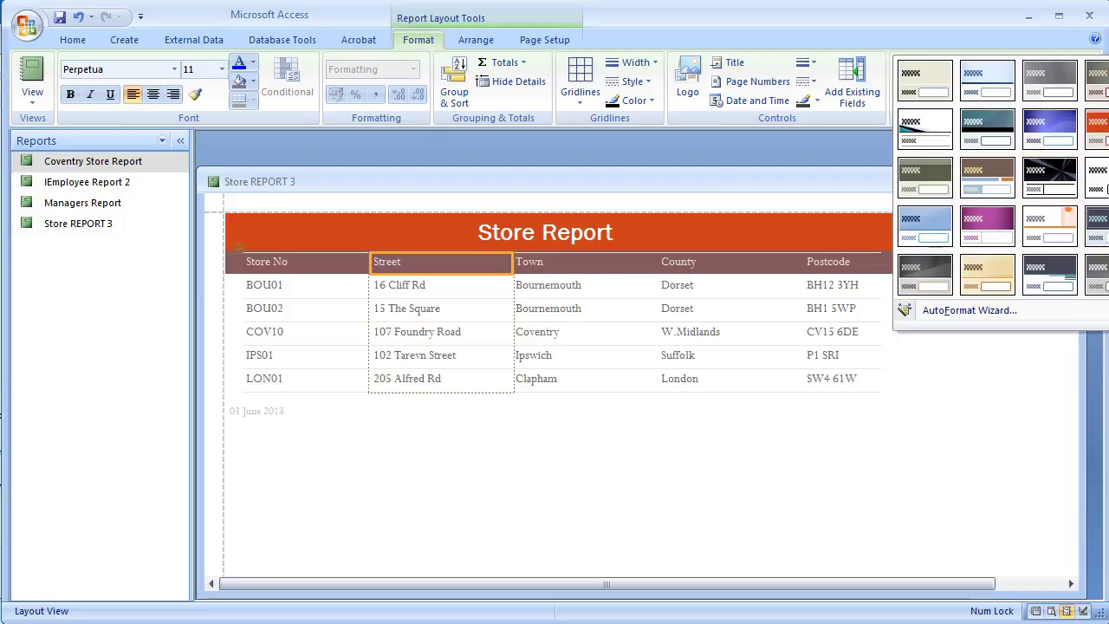
pyautogui.click(1051, 184)
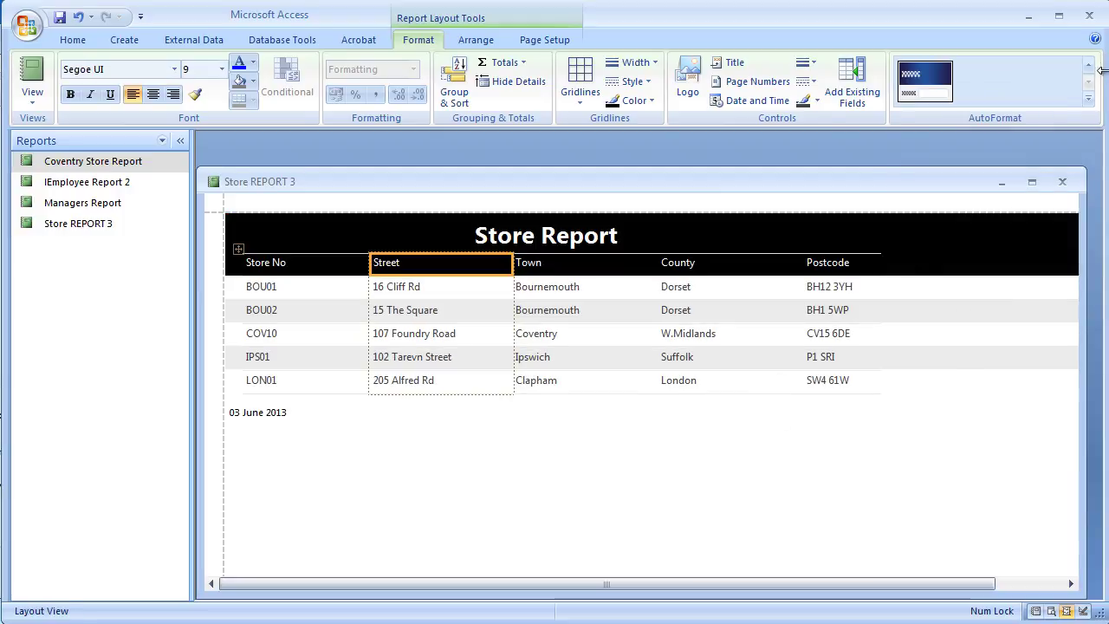
# Apply the AutoFormat style with a turquoise heading band to the store report
pyautogui.click(1089, 98)
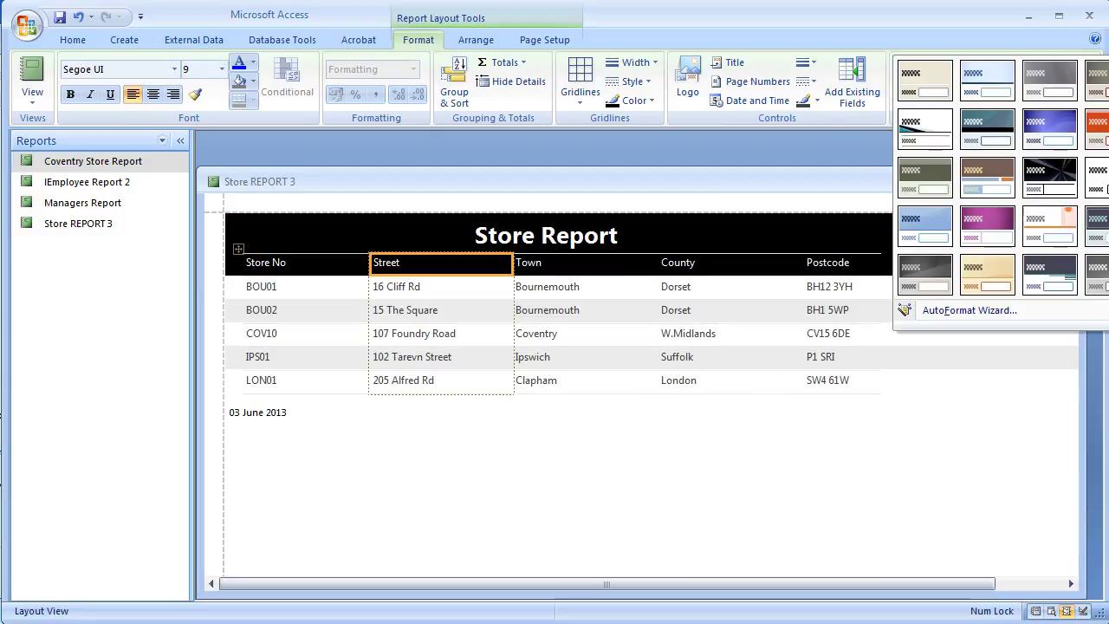
pyautogui.click(1102, 239)
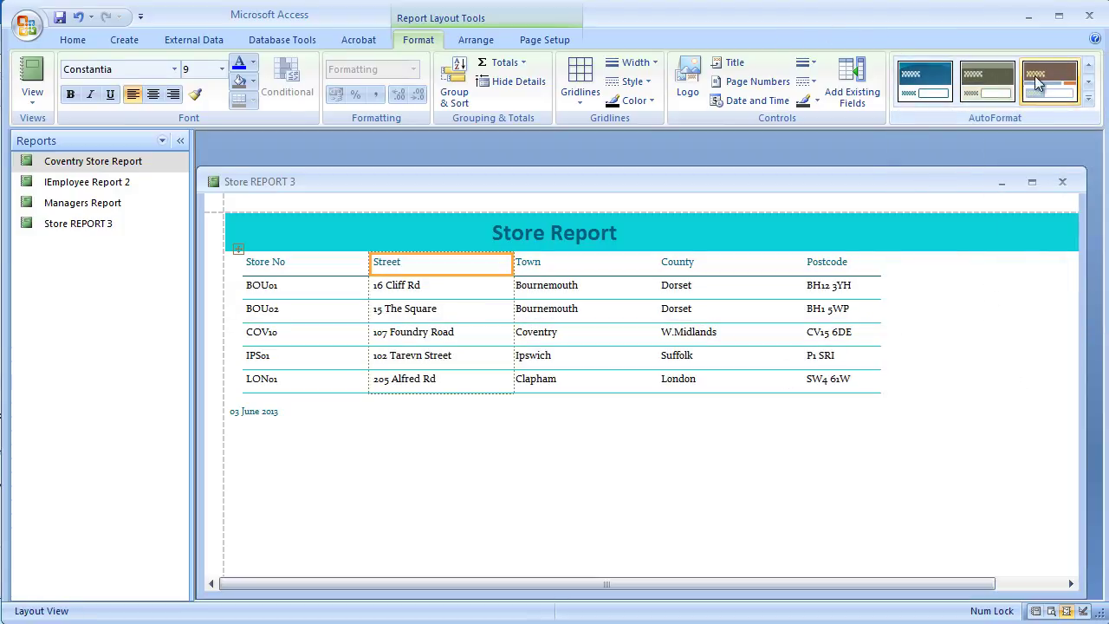
# Apply the AutoFormat style with a red title and a grey-green column heading band to the store report
pyautogui.click(1089, 98)
pyautogui.click(1108, 81)
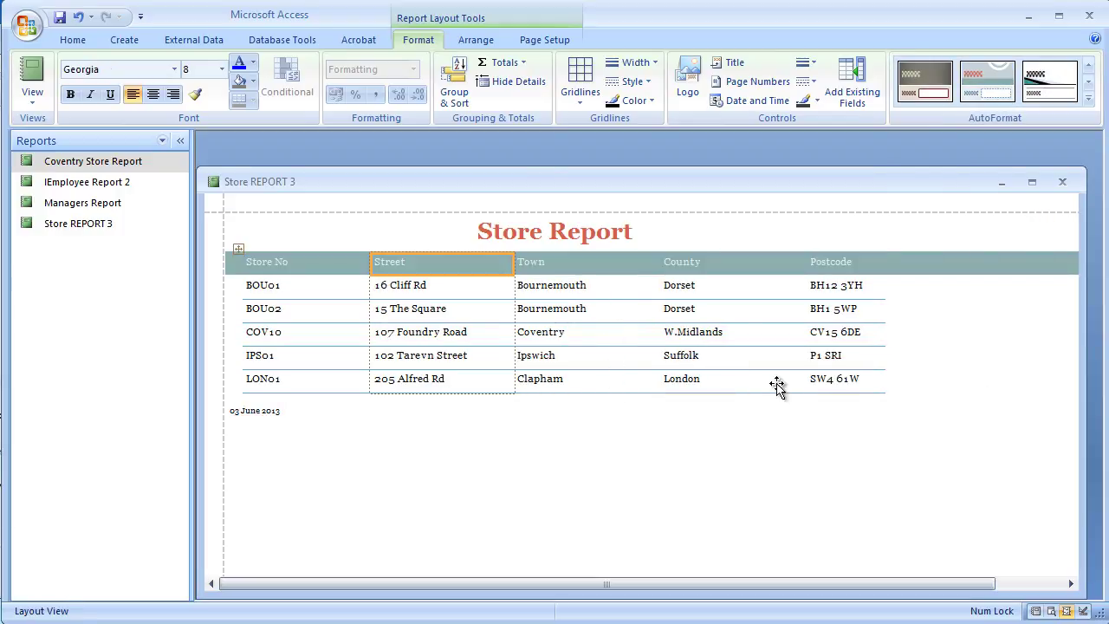
# Make the Store No, Street, Town, County and Postcode column headings bold and set their font size to 12
pyautogui.click(286, 263)
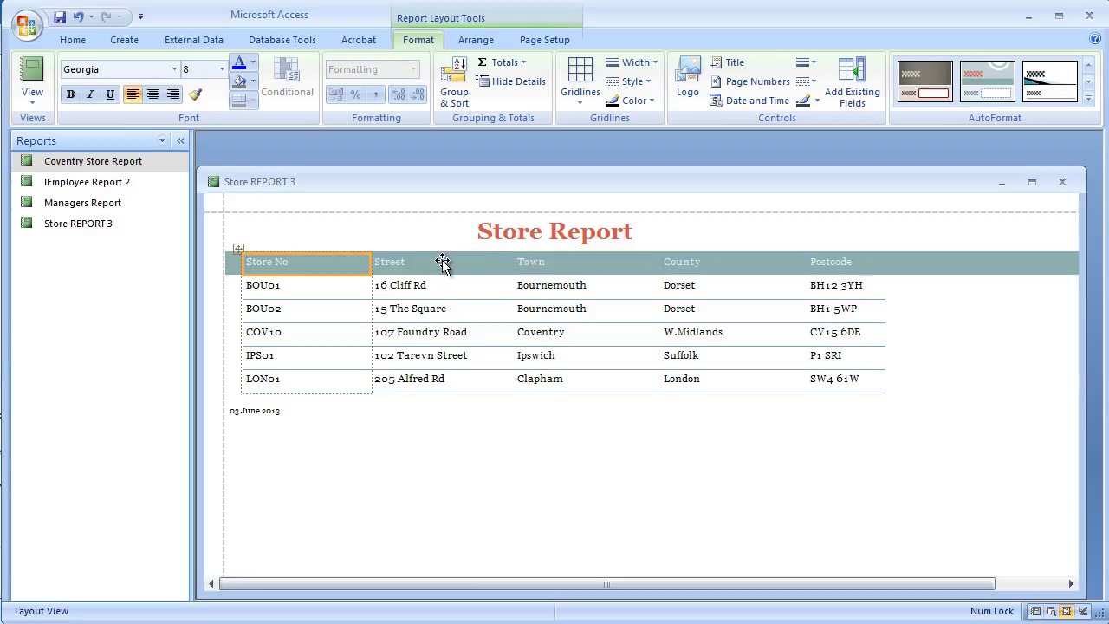
pyautogui.keyDown('shift'); pyautogui.click(438, 262); pyautogui.keyUp('shift')
pyautogui.keyDown('shift'); pyautogui.click(589, 263); pyautogui.keyUp('shift')
pyautogui.keyDown('shift'); pyautogui.click(694, 263); pyautogui.keyUp('shift')
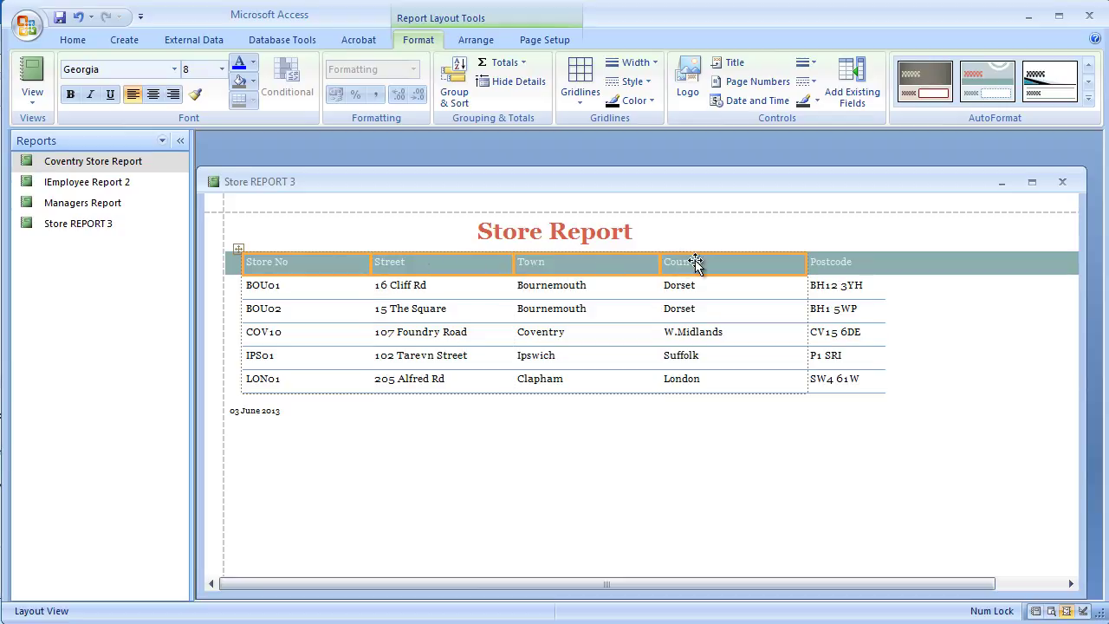
pyautogui.keyDown('shift'); pyautogui.click(841, 263); pyautogui.keyUp('shift')
pyautogui.click(71, 95)
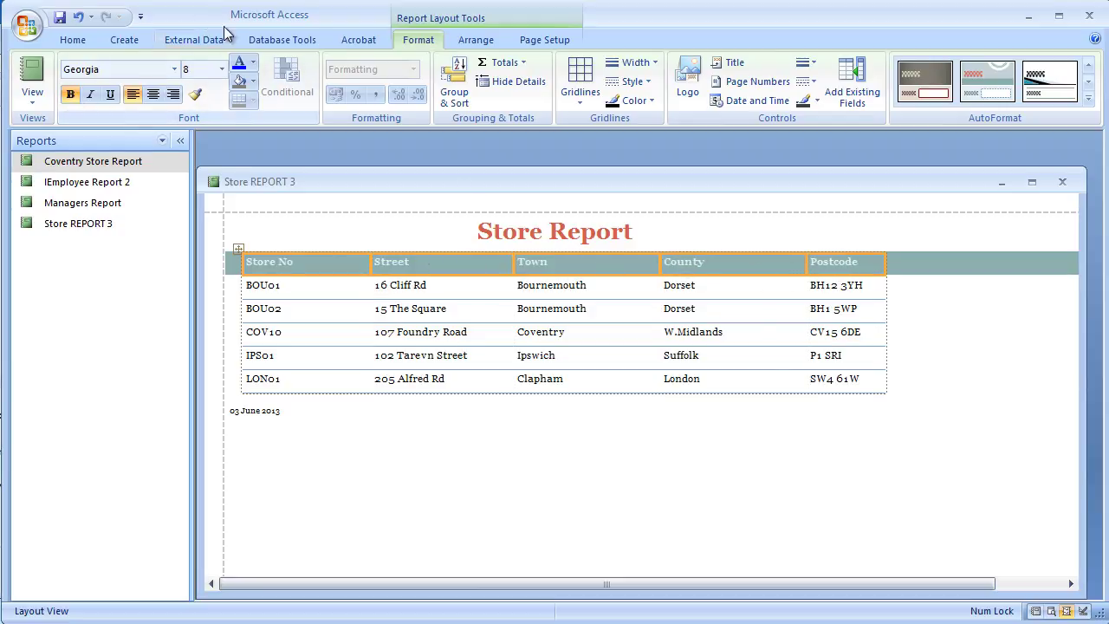
pyautogui.click(223, 71)
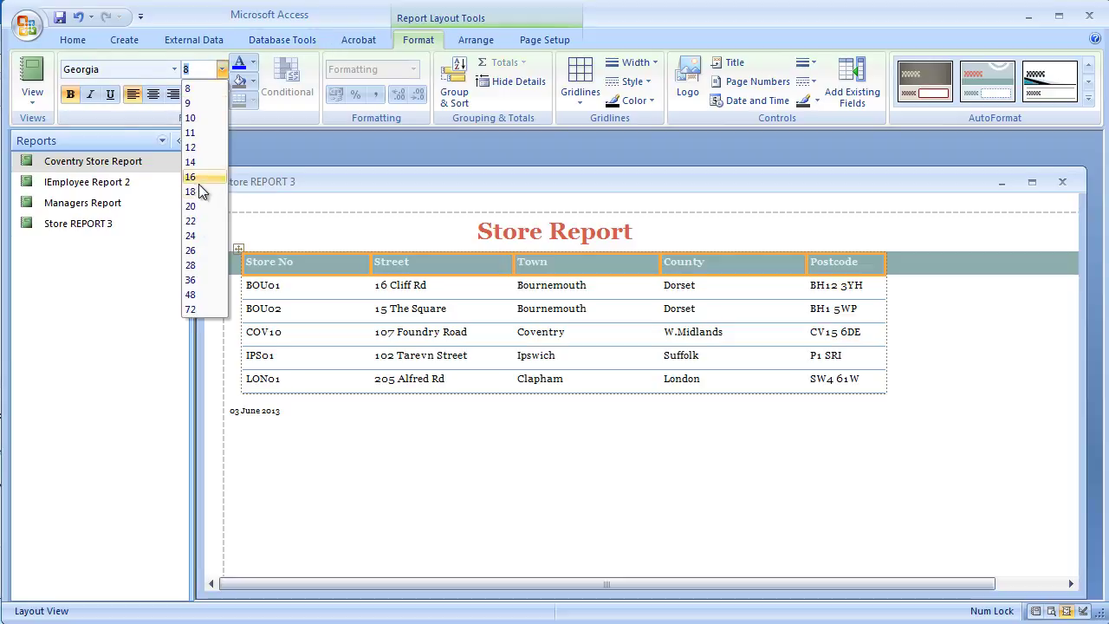
pyautogui.click(196, 147)
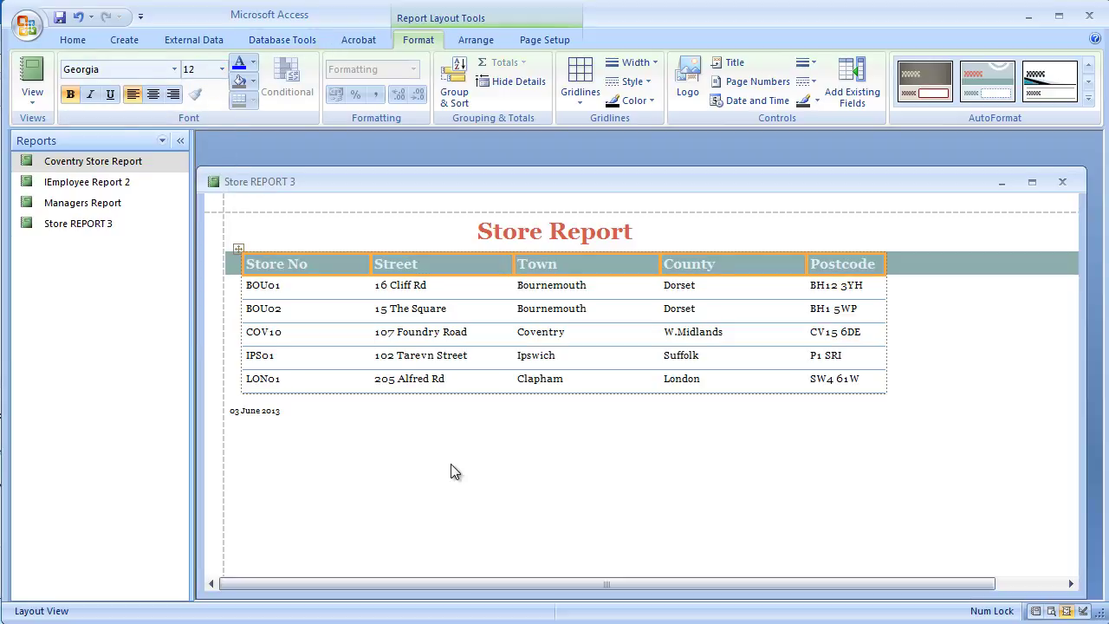
pyautogui.click(478, 498)
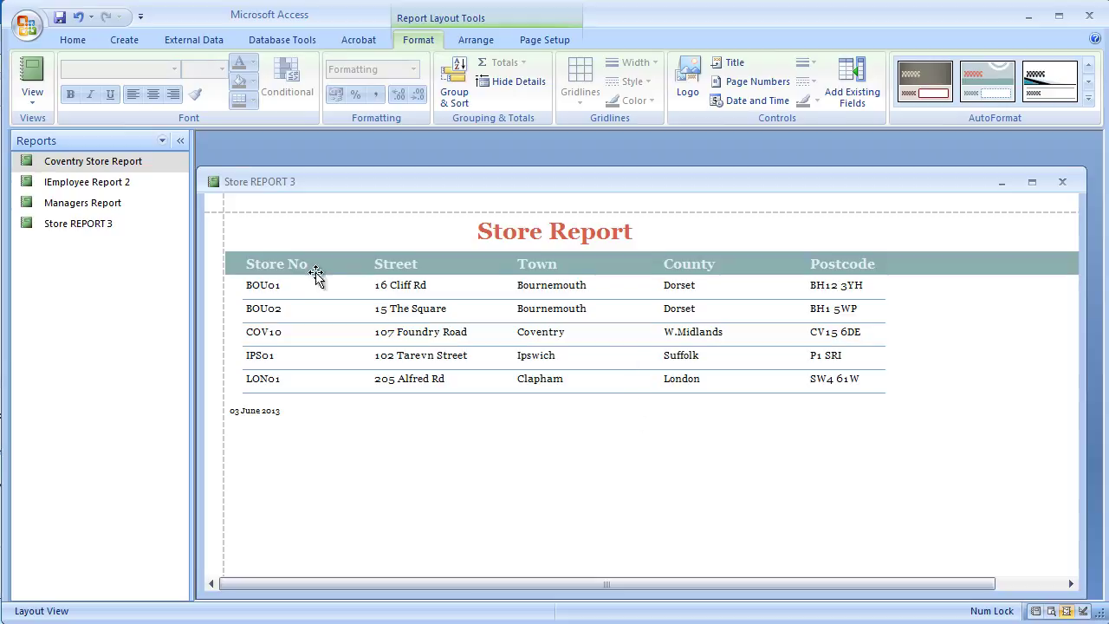
pyautogui.click(272, 286)
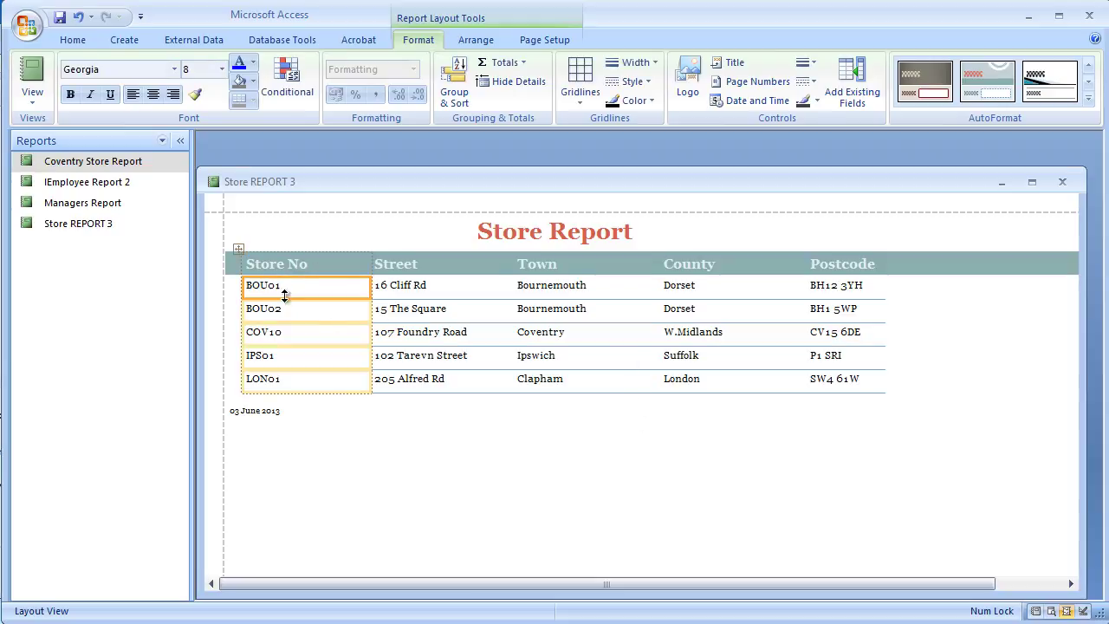
pyautogui.click(465, 331)
pyautogui.click(698, 289)
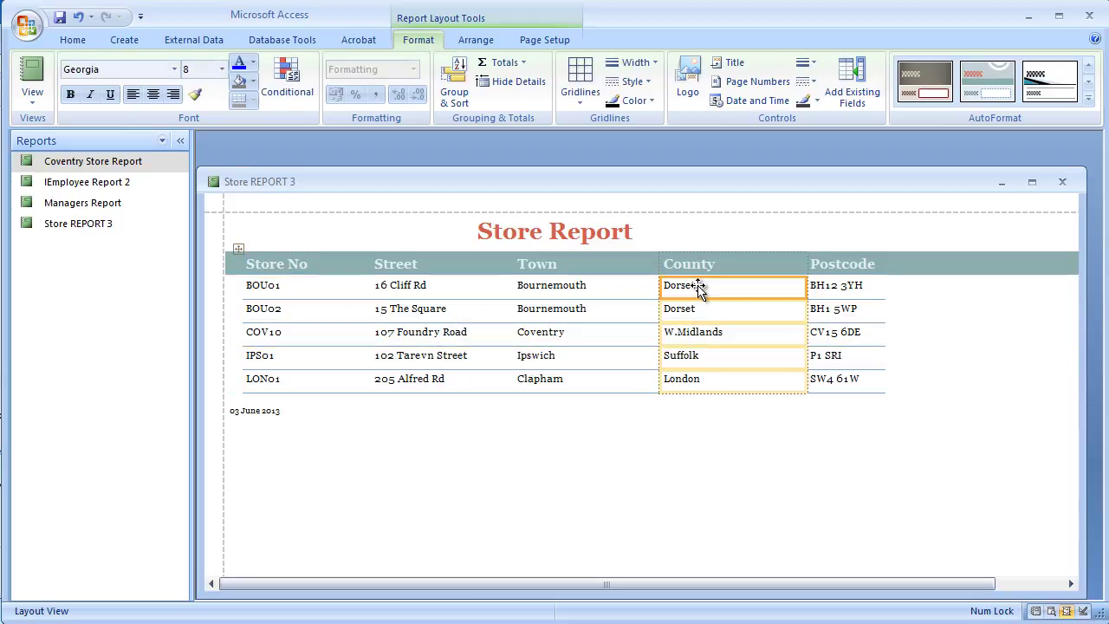
pyautogui.click(877, 332)
pyautogui.click(532, 305)
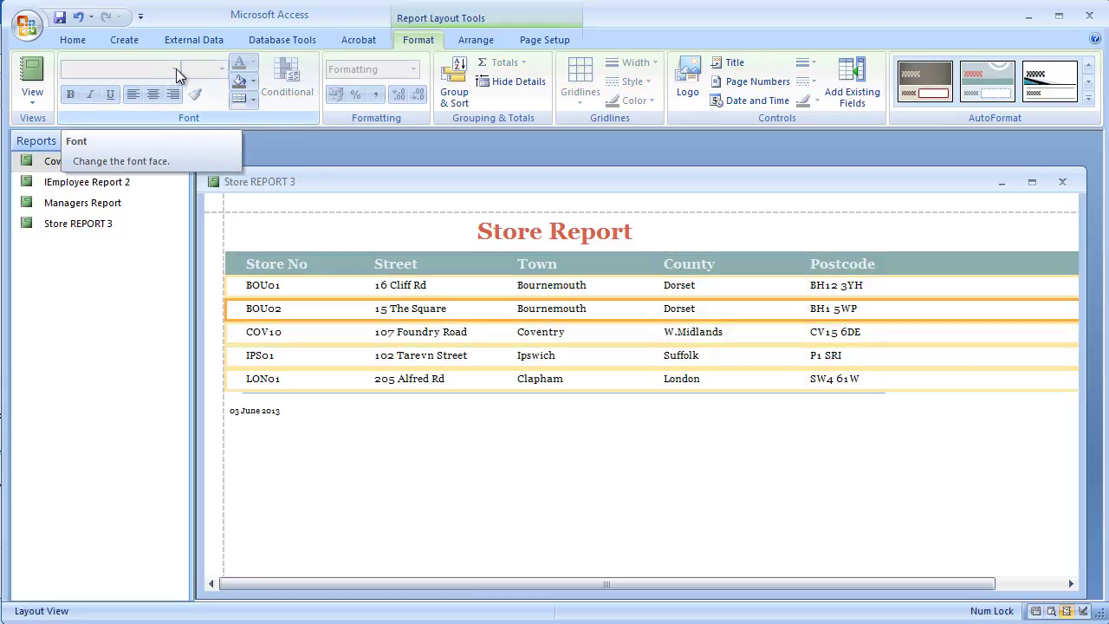
# Change the font of the values in the Store No column to Arial
pyautogui.click(318, 334)
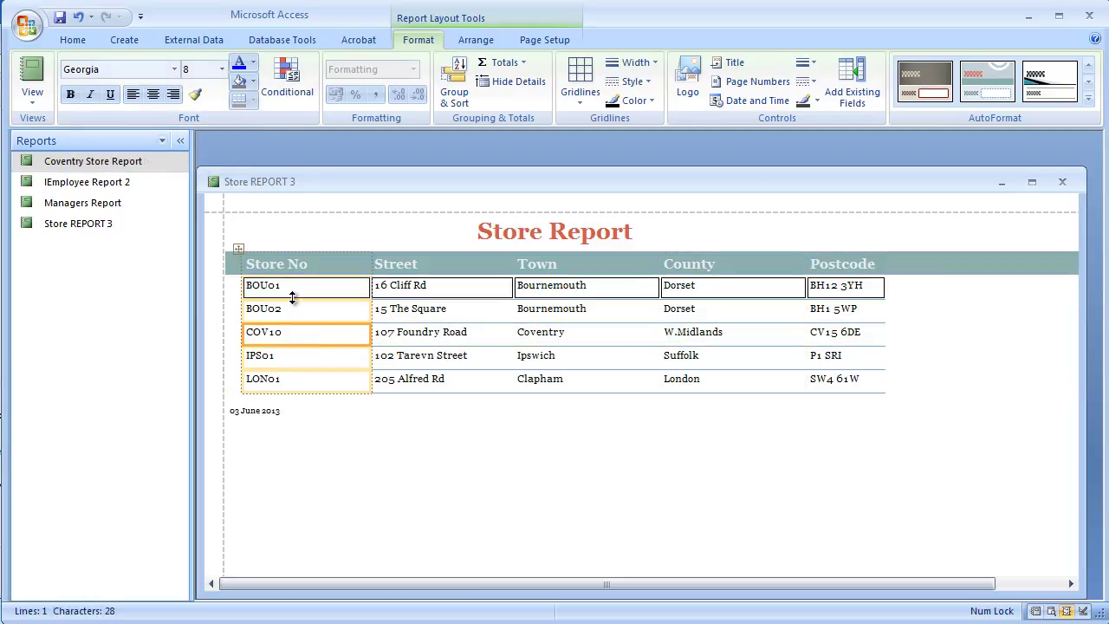
pyautogui.click(174, 70)
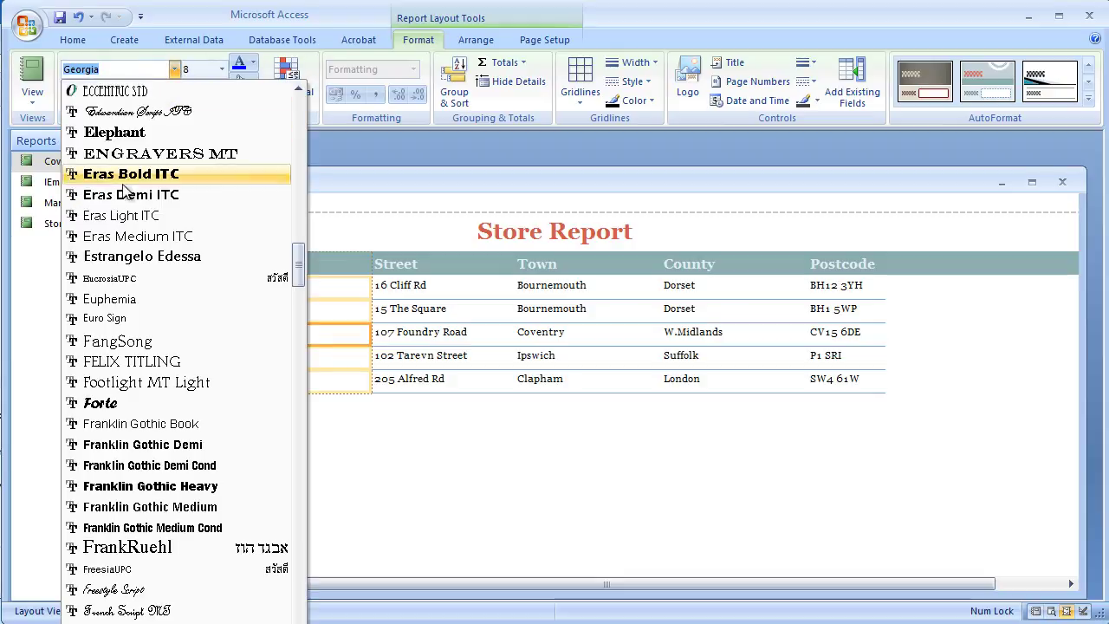
pyautogui.moveTo(299, 269); pyautogui.dragTo(286, 123)
pyautogui.scroll(-3, 269, 139)
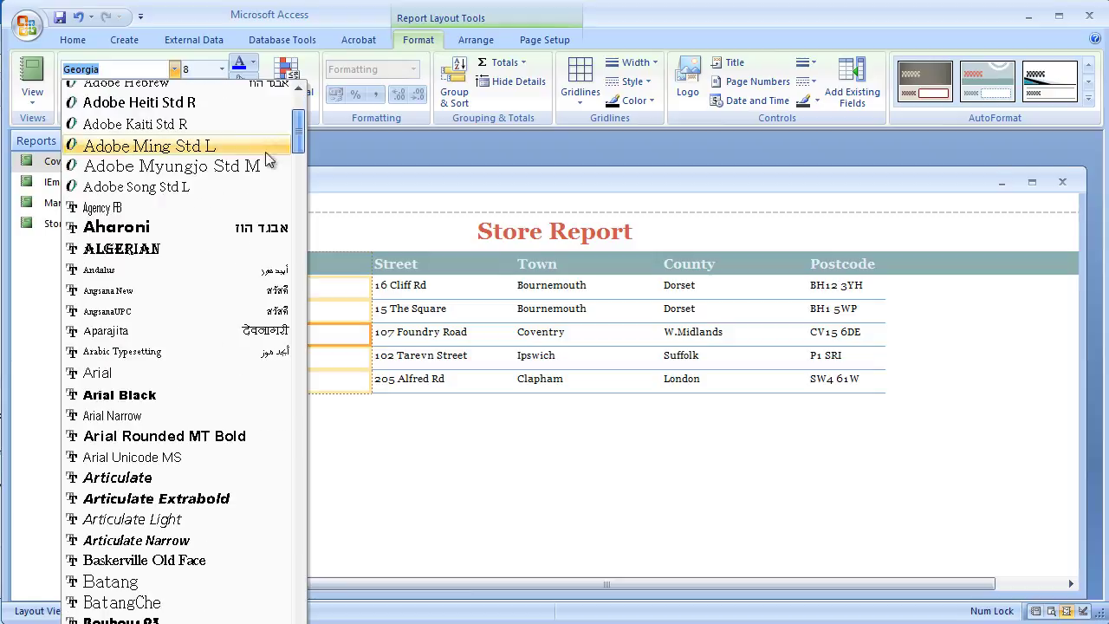
pyautogui.click(95, 361)
pyautogui.click(371, 470)
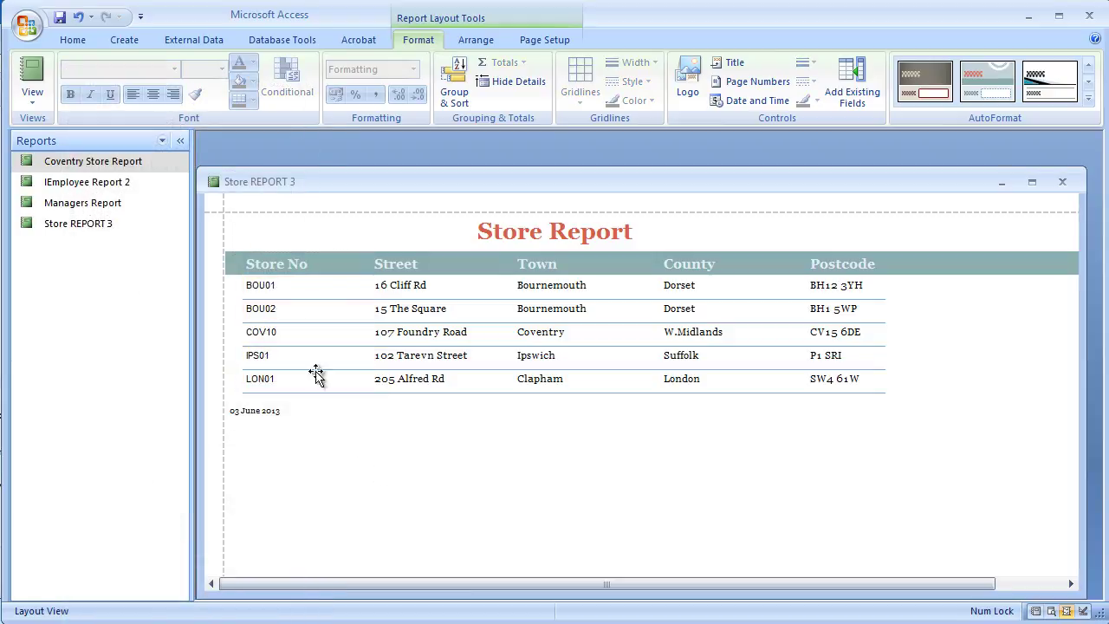